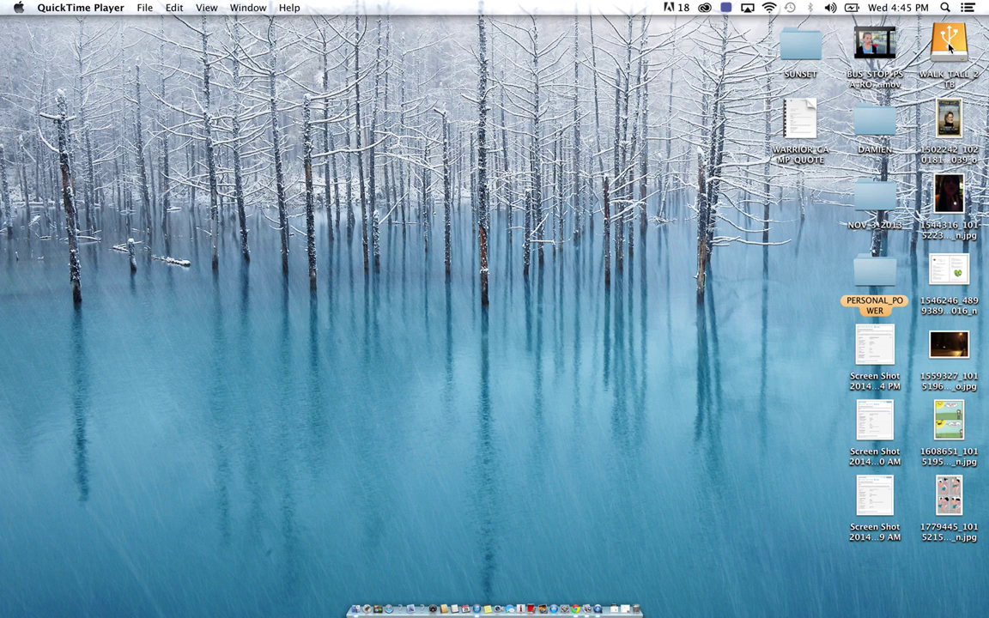
Open the WALK_TALL_2TB drive and select its EDITING_TUTORIAL_101 folder
click(949, 48)
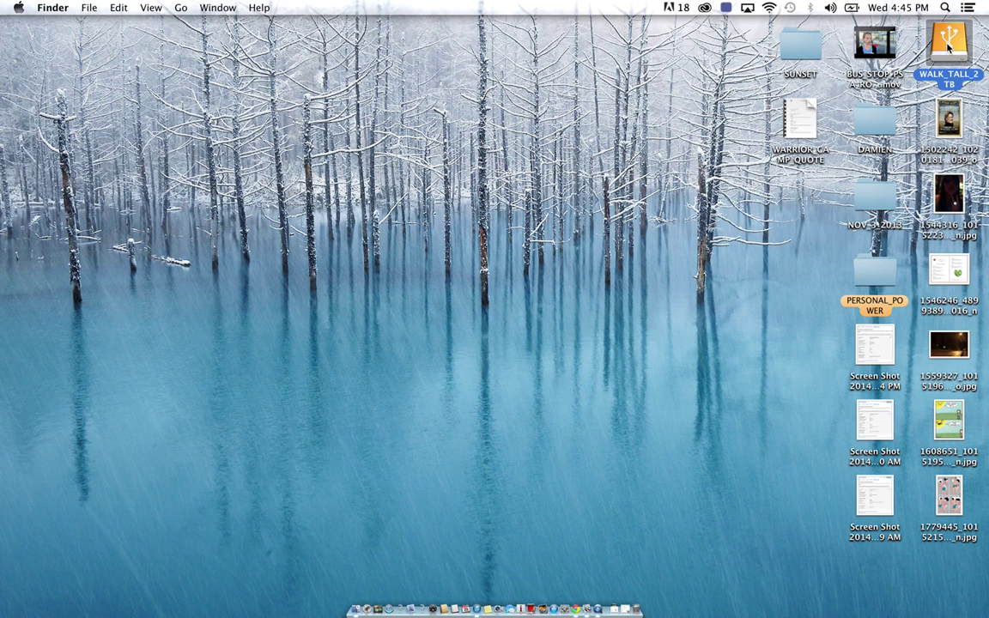
double_click(949, 47)
drag(591, 309, 569, 254)
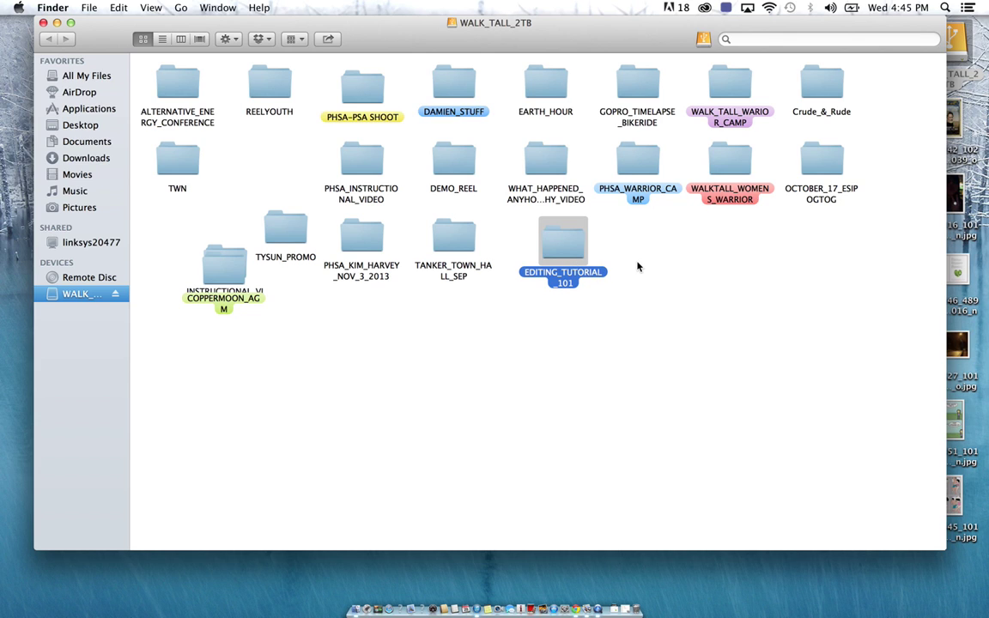
click(646, 255)
click(565, 281)
Create a test folder named EDITING_ and move it to the Trash
right_click(649, 273)
click(685, 281)
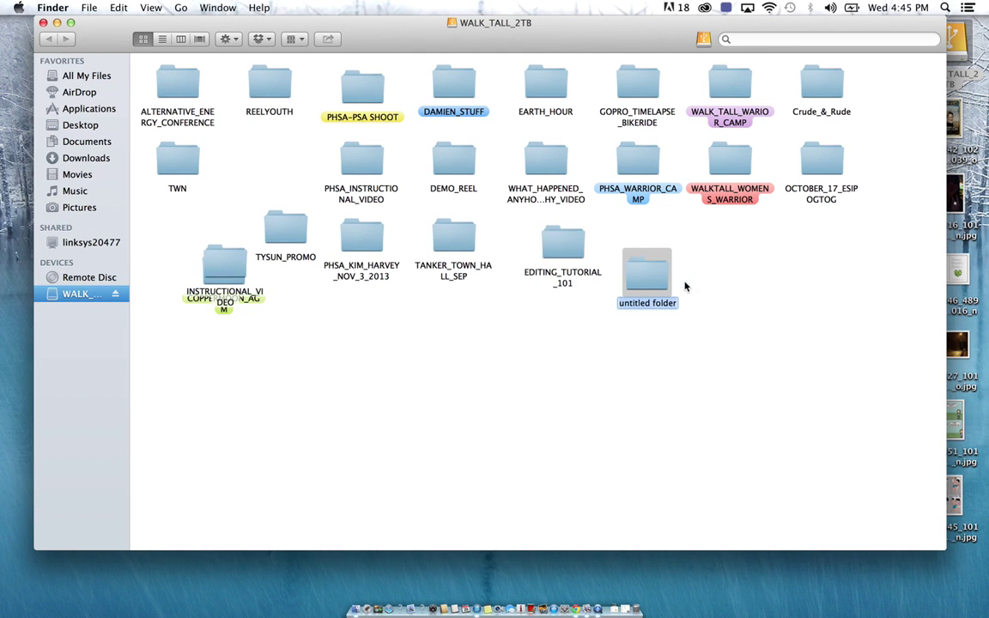
text(EDI)
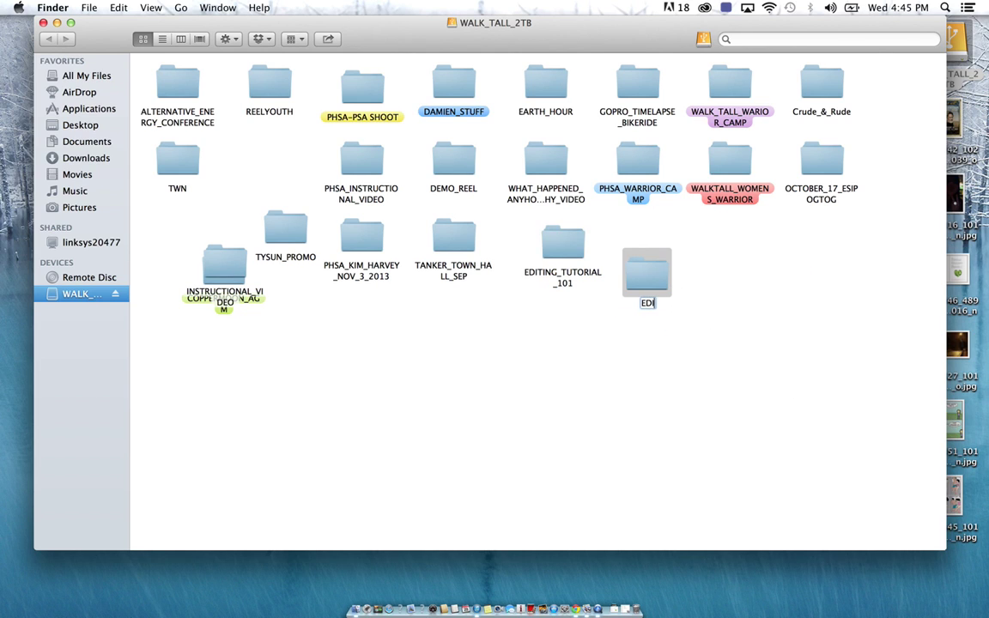
text(TING_)
right_click(658, 271)
click(705, 301)
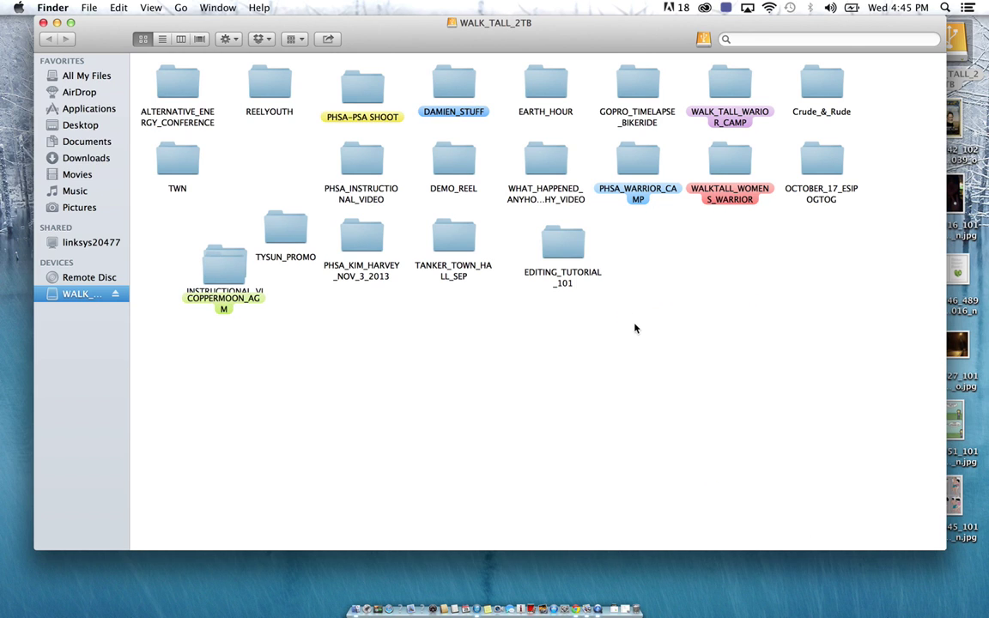
Adjust the system volume and go into the EDITING_TUTORIAL_101 folder
key(XF86AudioLowerVolume)
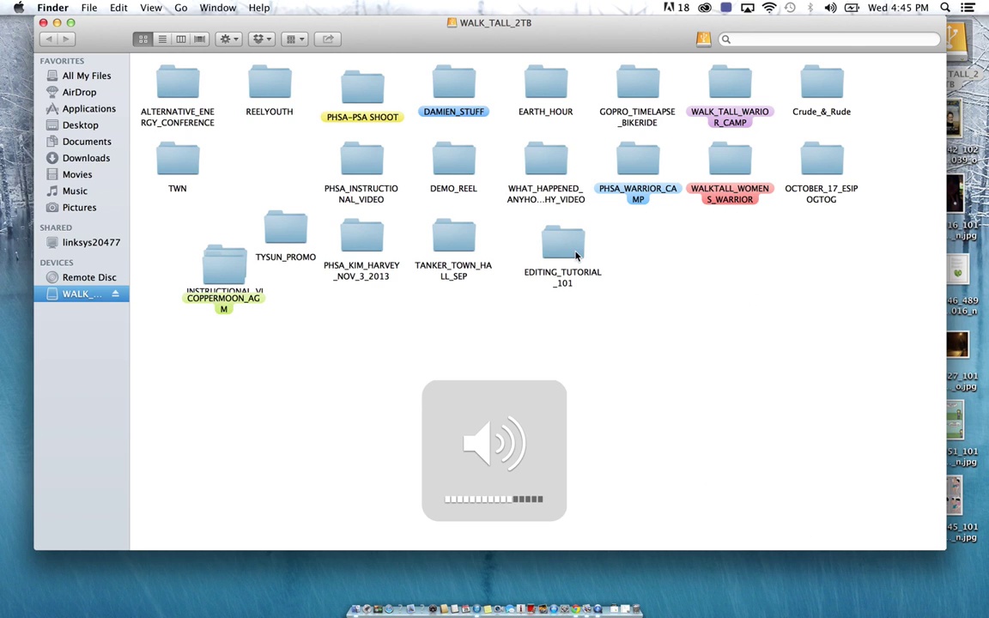
key(XF86AudioRaiseVolume)
double_click(559, 242)
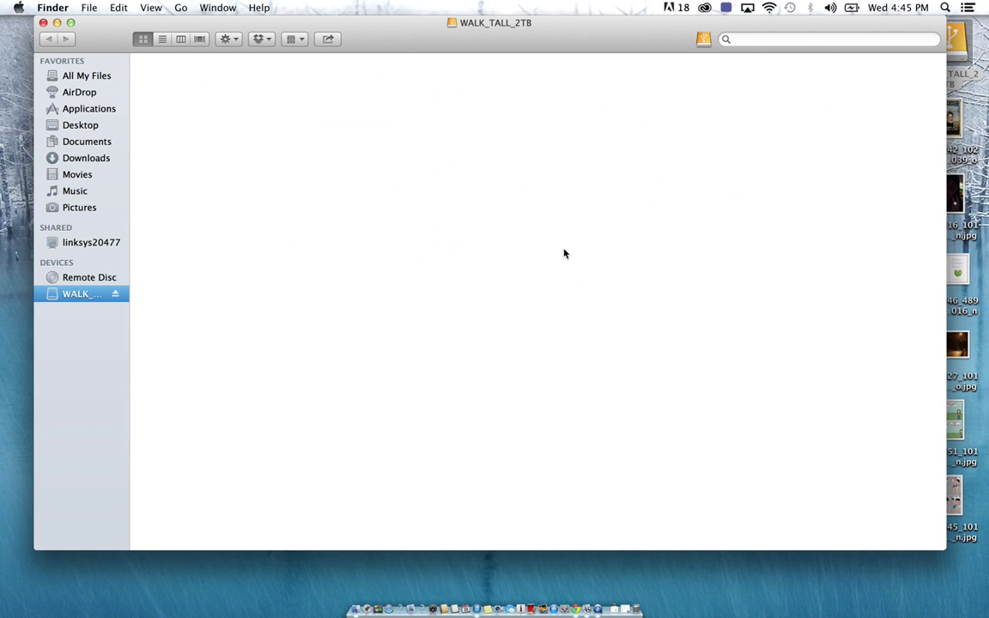
Go into the PERSONAL_POWER folder and select the PERSONAL_POWER movie
click(120, 62)
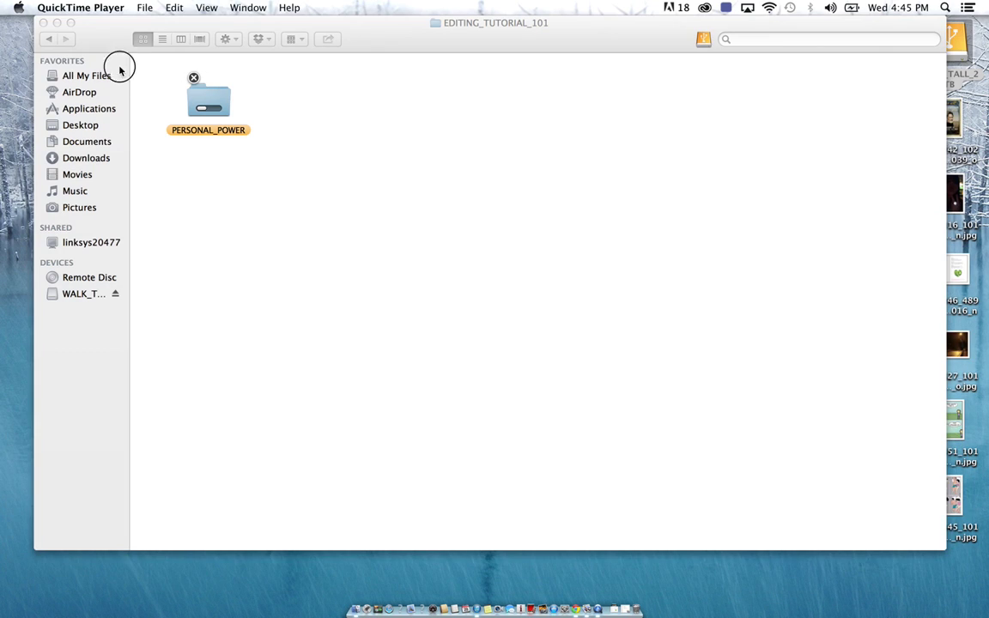
click(418, 47)
drag(418, 47, 457, 39)
click(231, 78)
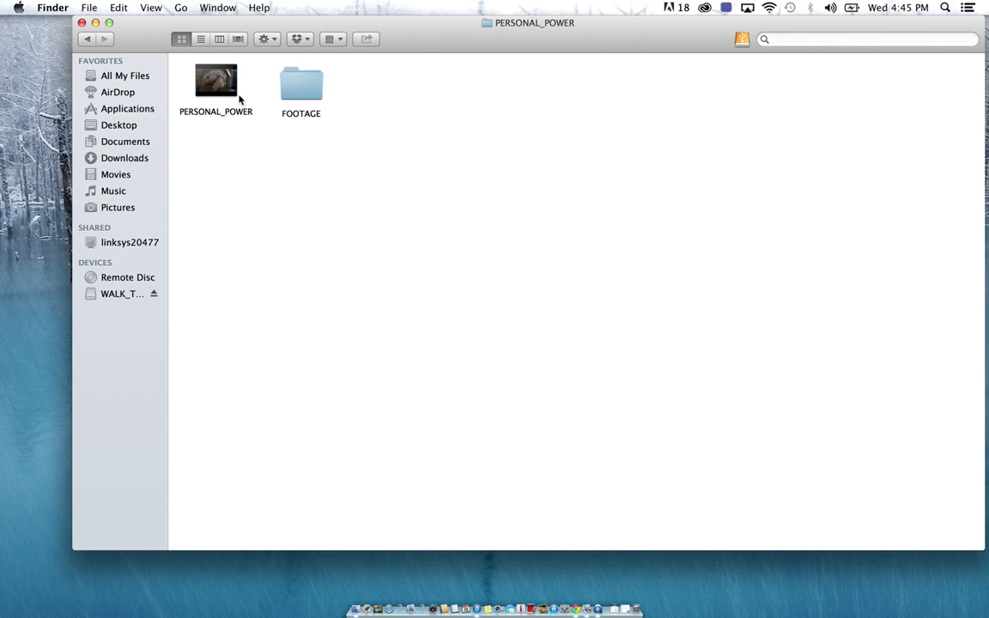
click(234, 97)
Look over the Clip #26–#37 files in FOOTAGE, then return to PERSONAL_POWER
double_click(301, 90)
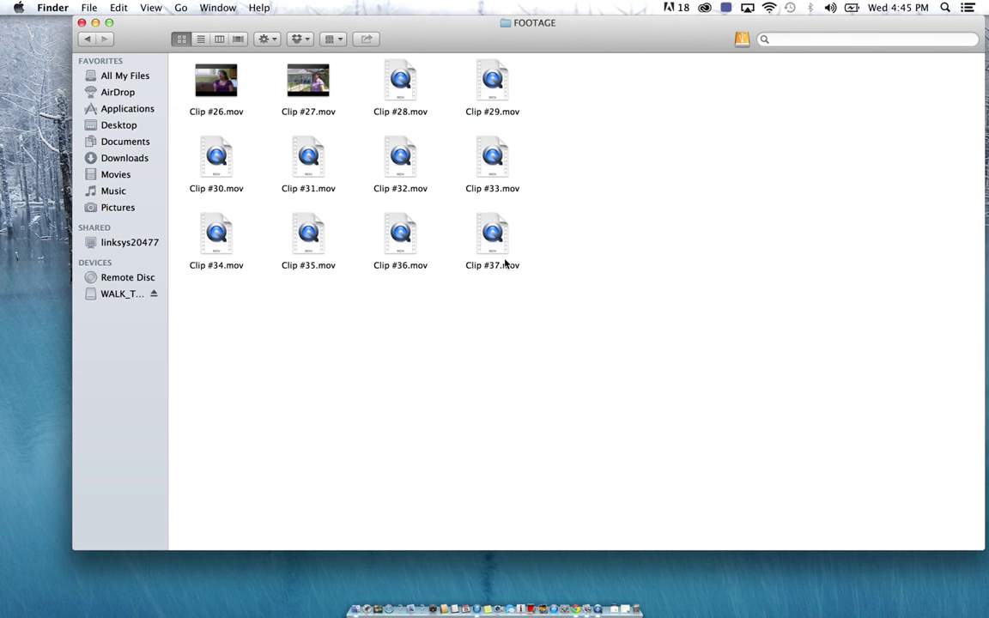
drag(448, 38, 439, 89)
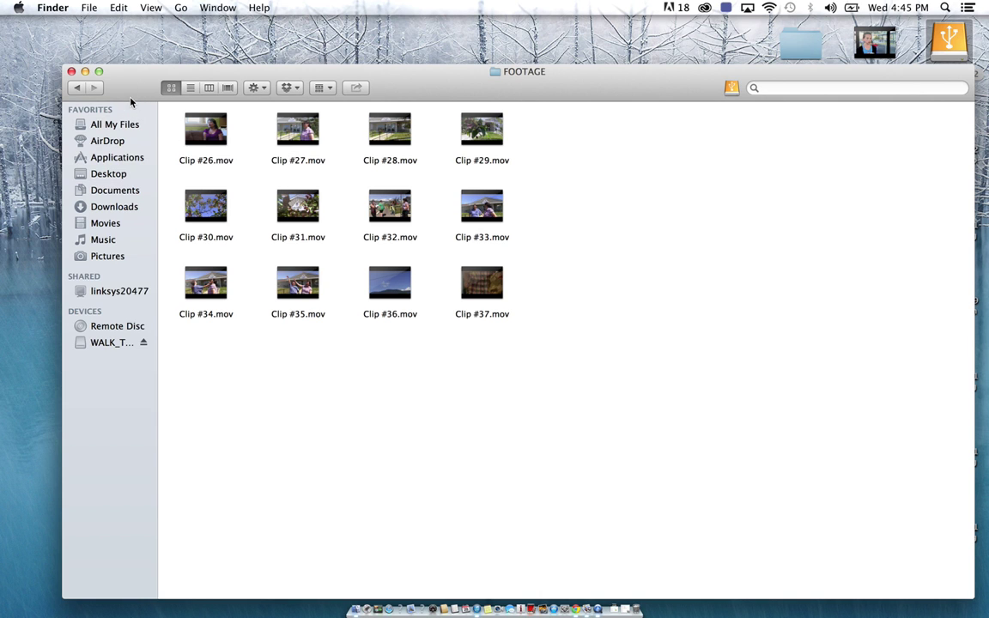
click(77, 90)
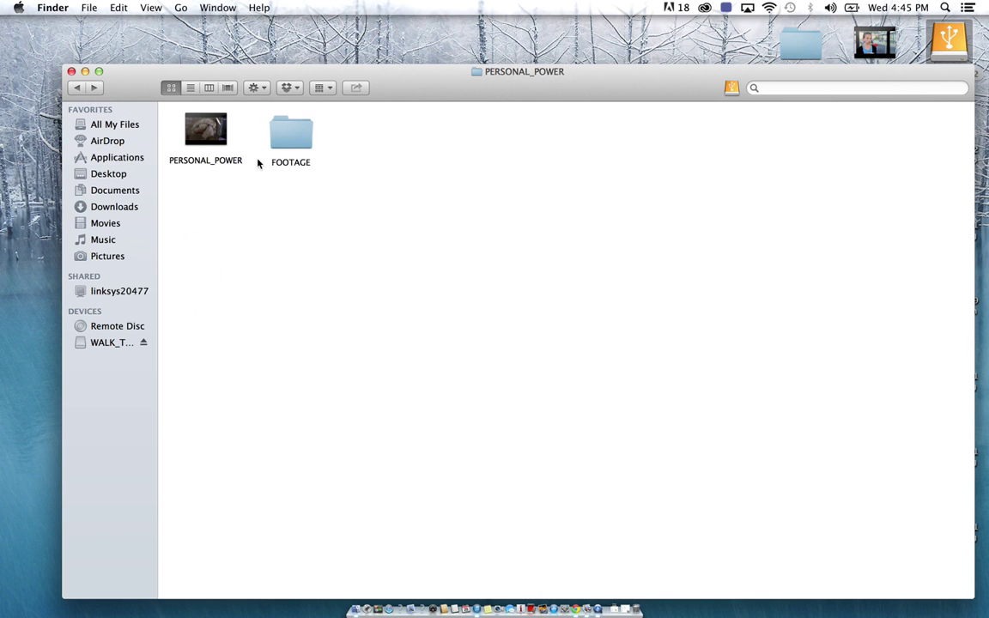
drag(469, 99, 453, 40)
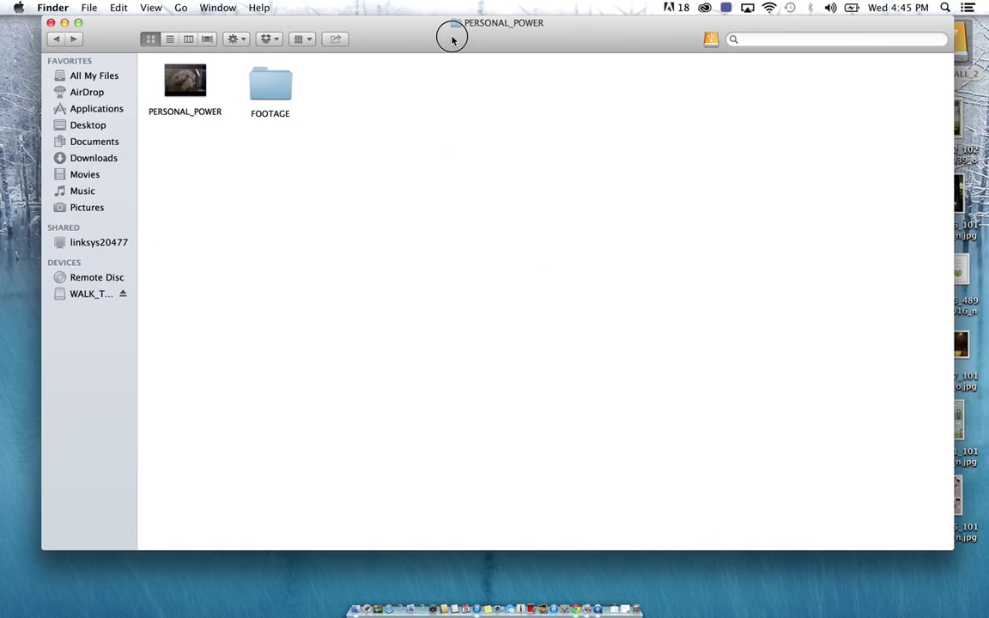
Search for 'adob', then browse the Applications folder for Adobe Premiere Pro CS6
click(780, 38)
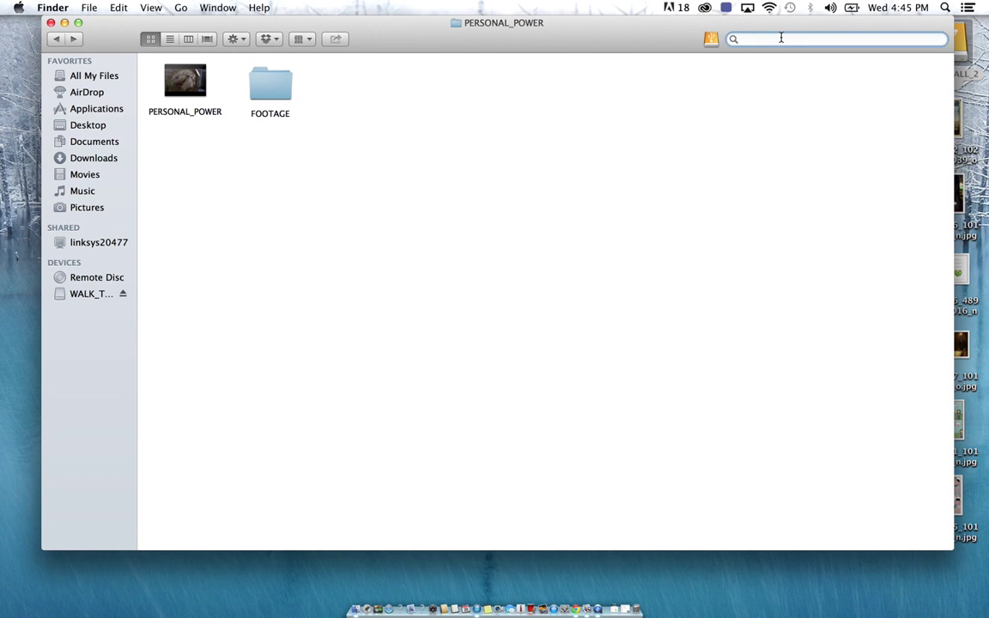
text(adobe)
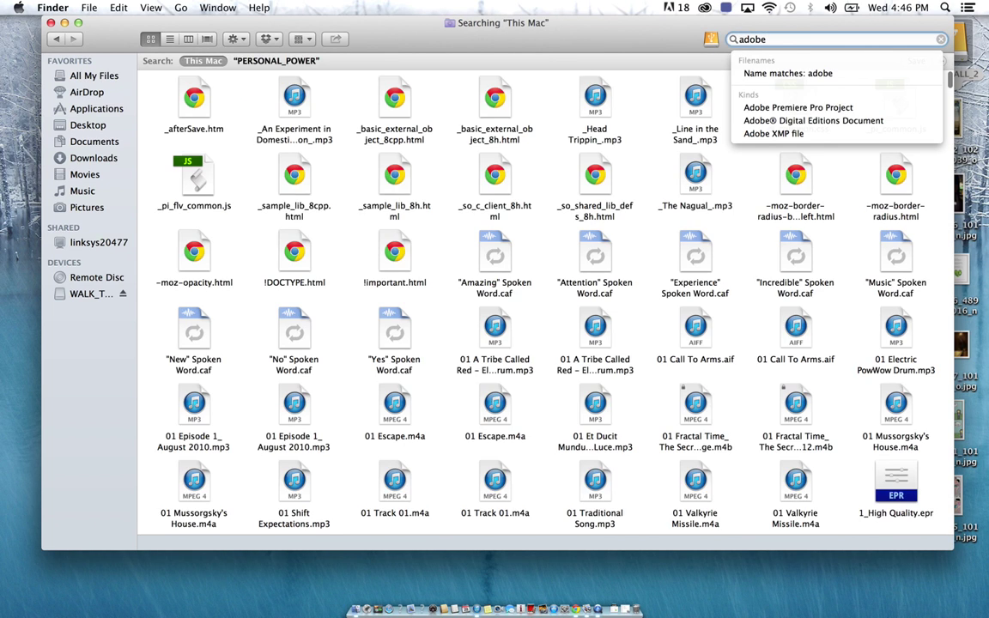
click(88, 108)
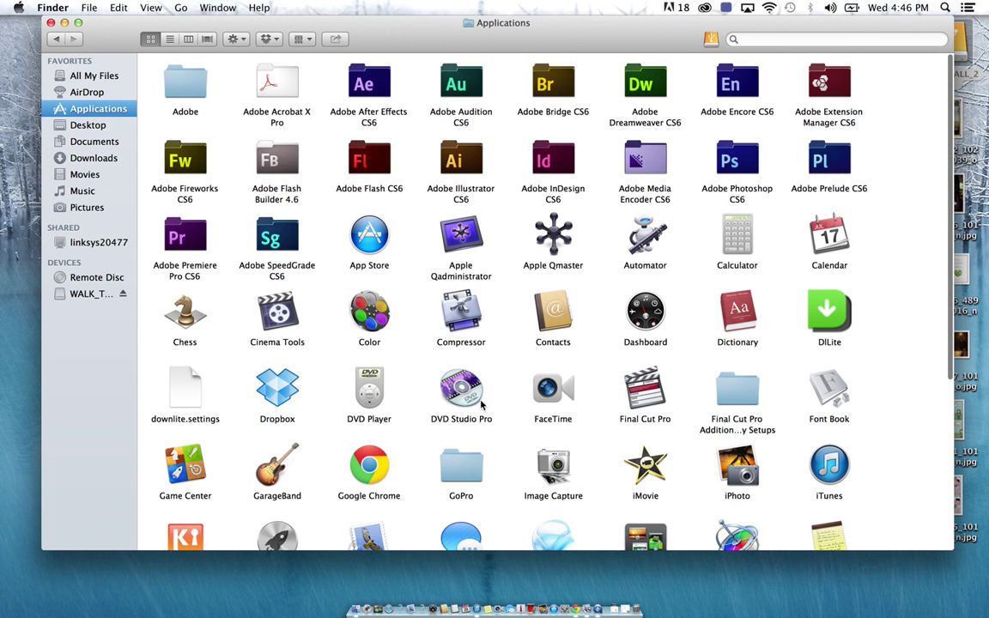
scroll(515, 378, down, 3)
scroll(559, 403, down, 6)
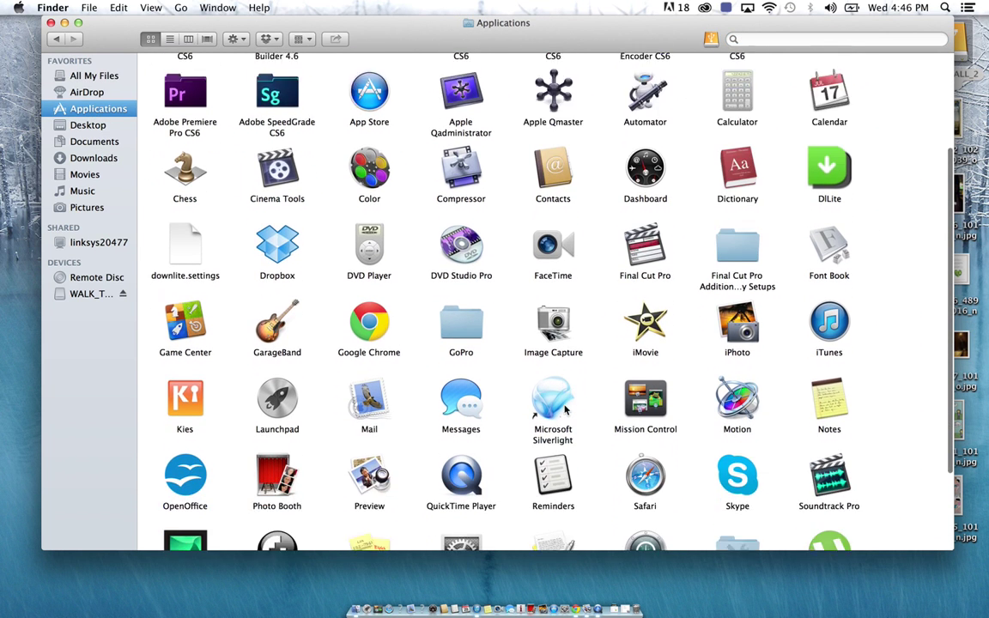
scroll(512, 371, up, 8)
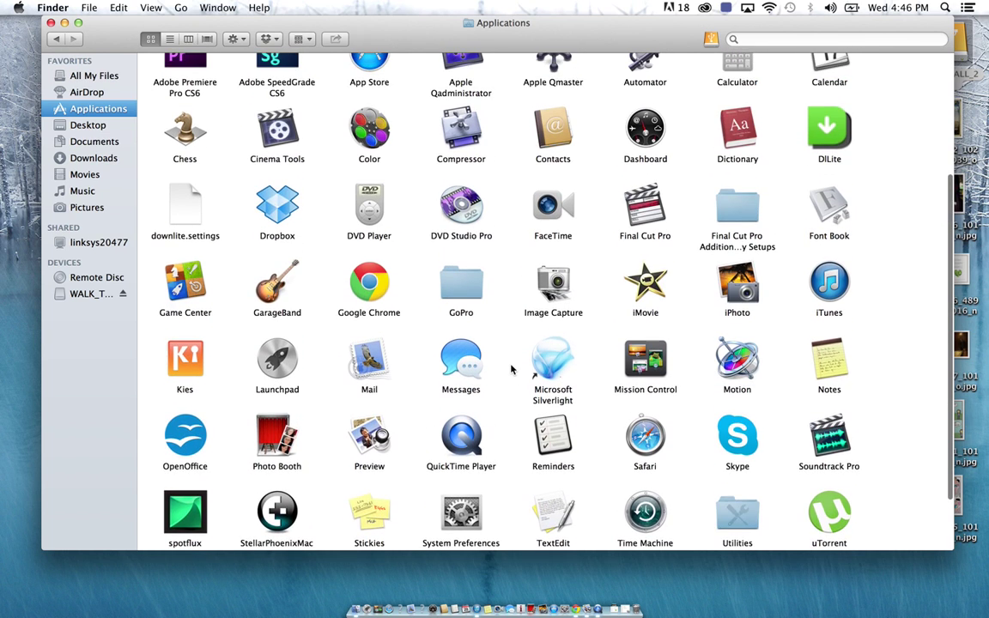
scroll(513, 371, up, 2)
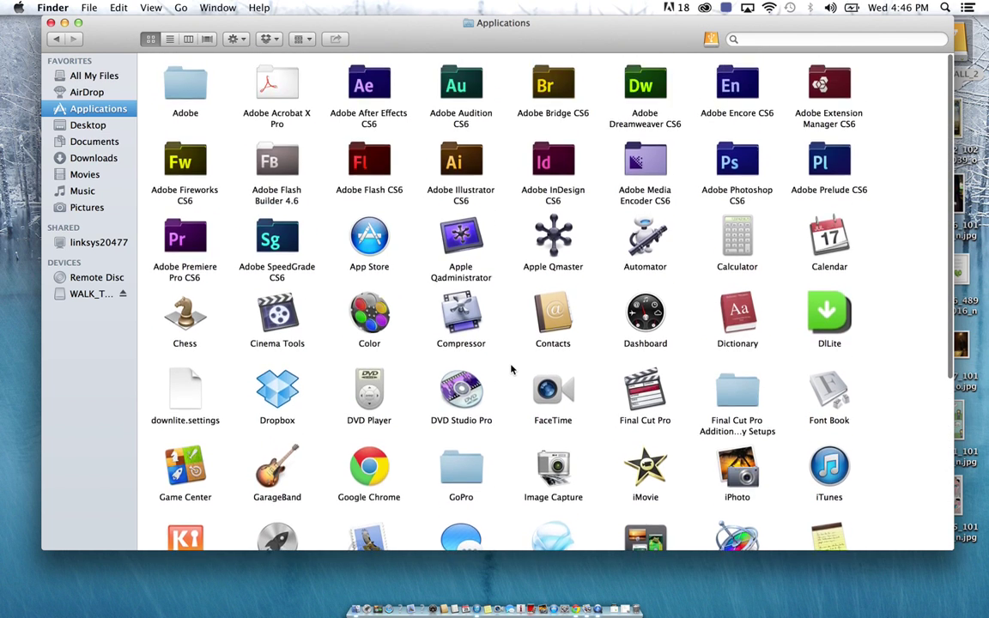
Open the Adobe Premiere Pro CS6 folder and bring up options for the Premiere Pro app
click(185, 241)
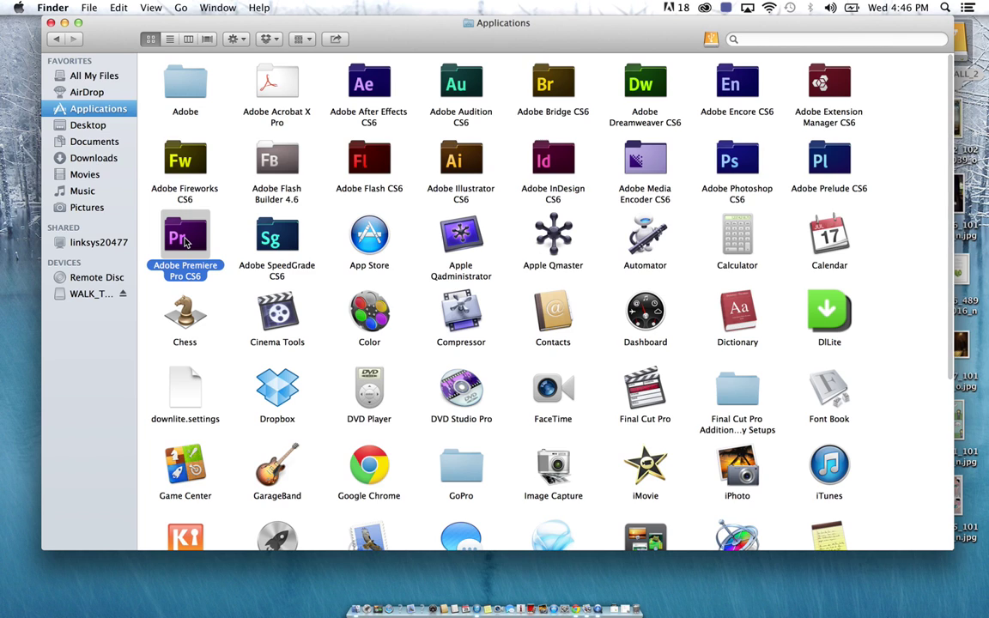
right_click(192, 246)
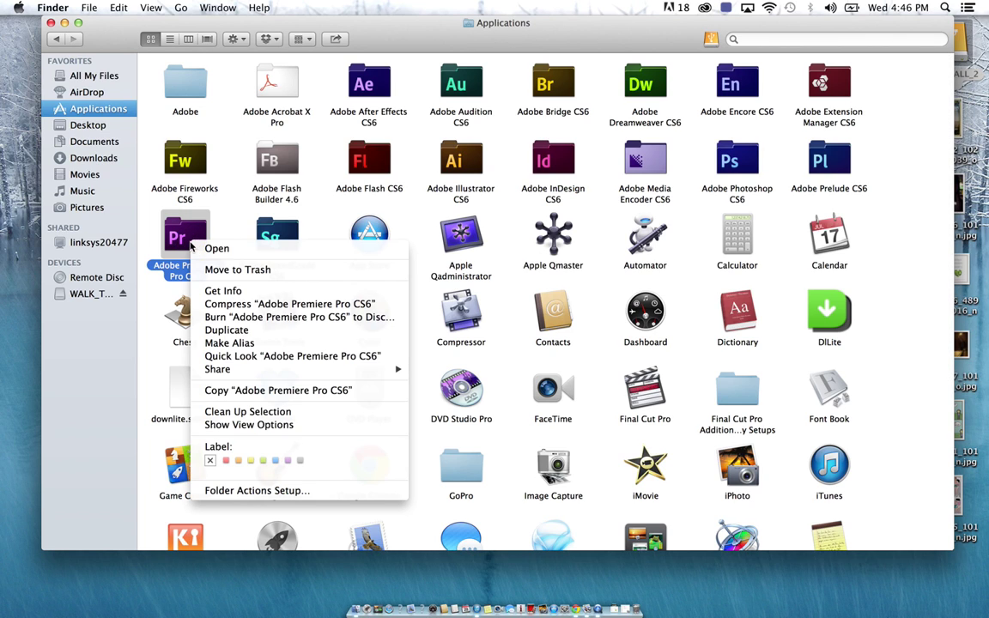
click(217, 249)
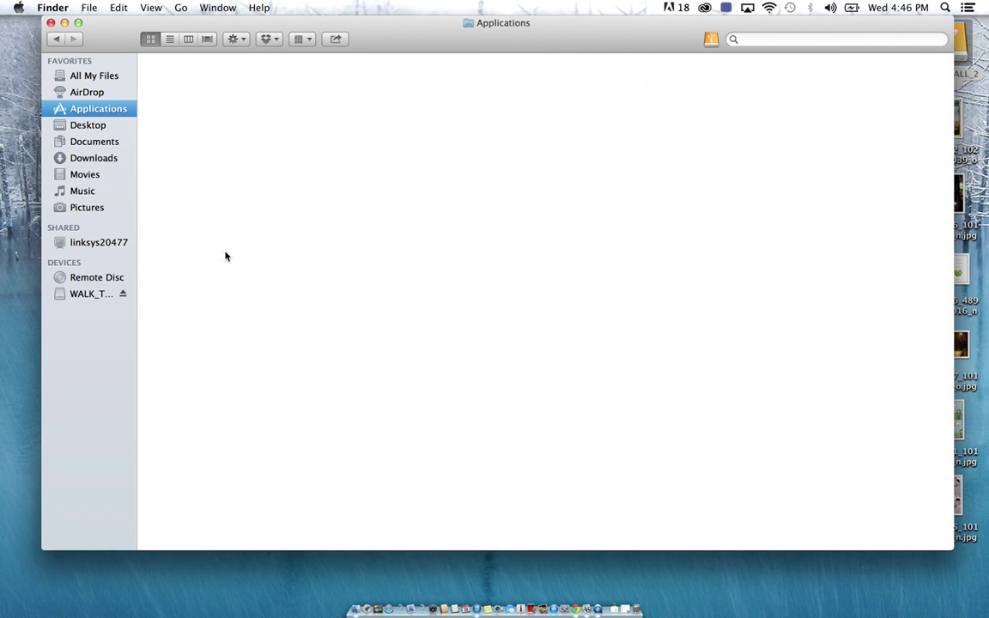
click(185, 81)
right_click(189, 81)
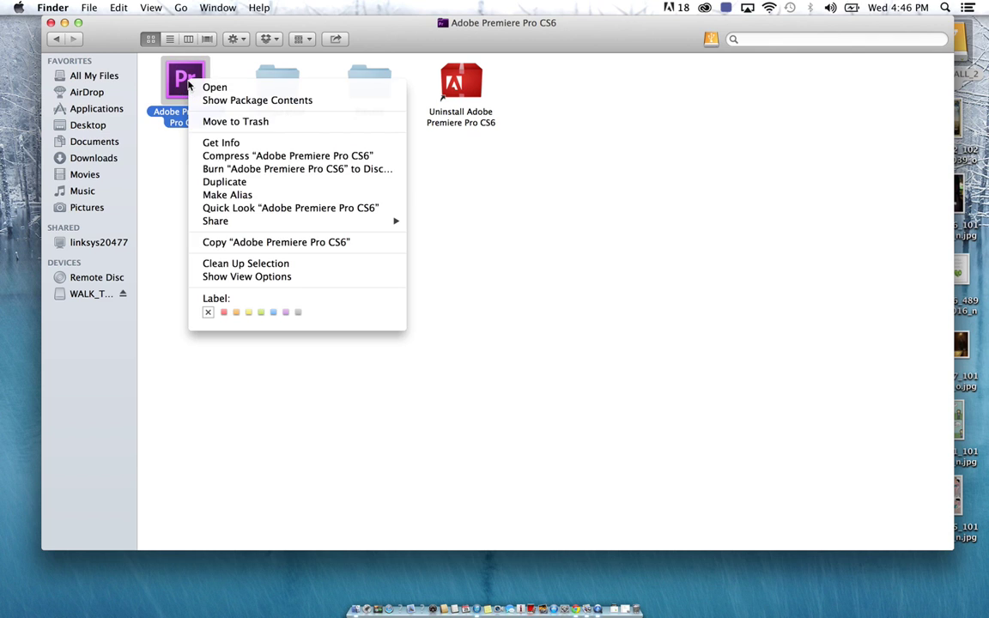
Launch Premiere Pro CS6, start a New Project and view its Scratch Disks settings
click(222, 89)
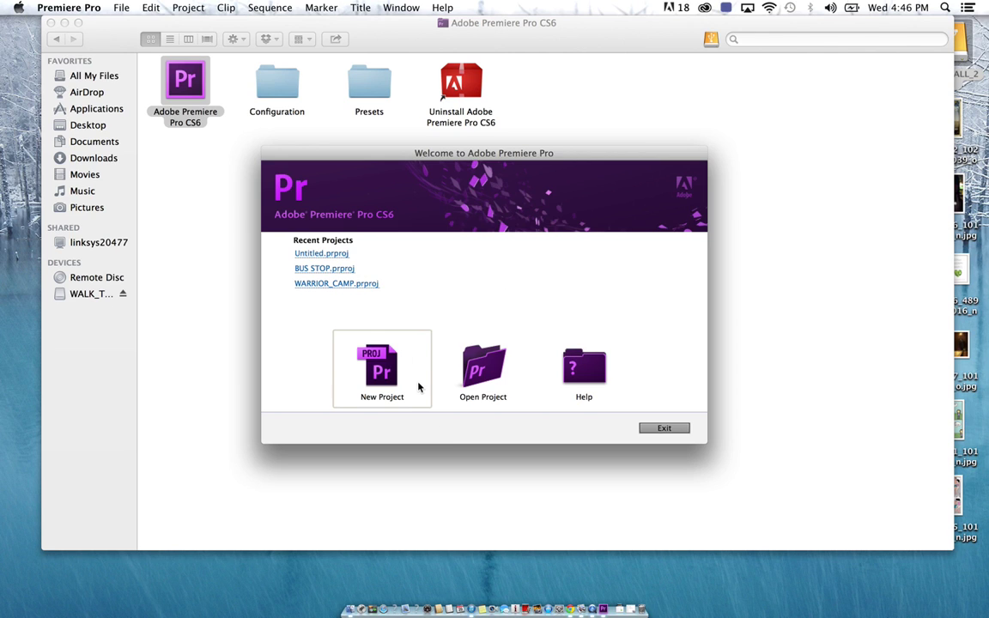
click(389, 375)
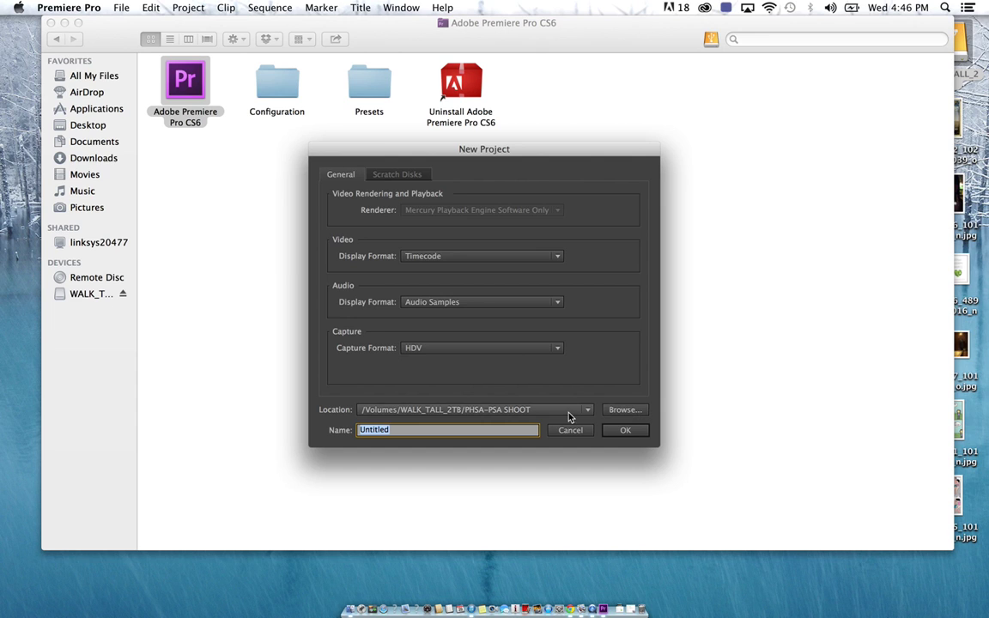
click(397, 175)
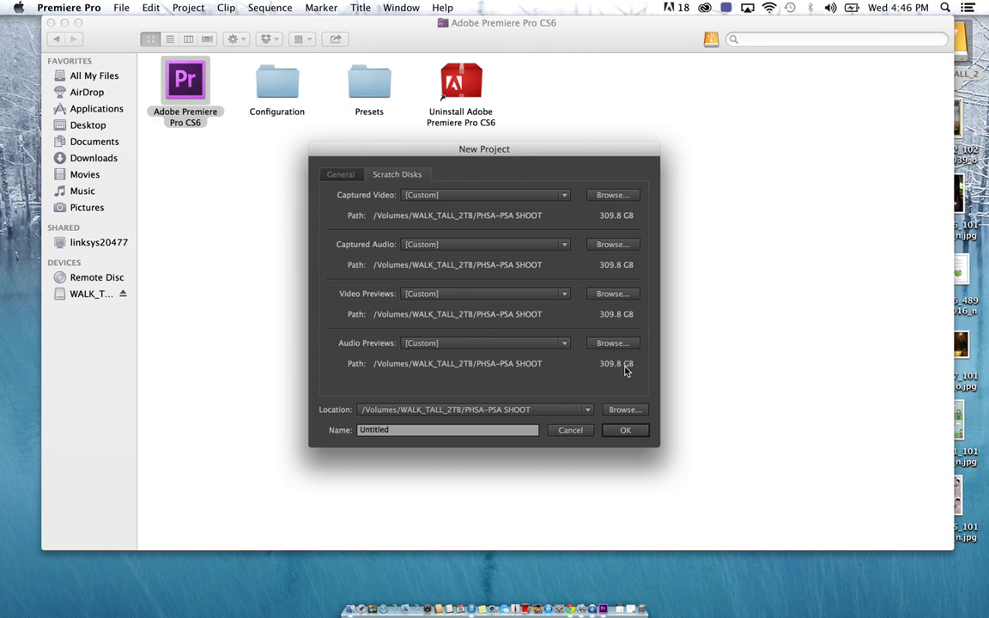
Set the project location to /Volumes/WALK_TALL_2TB/EDITING_TUTORIAL_101
click(622, 411)
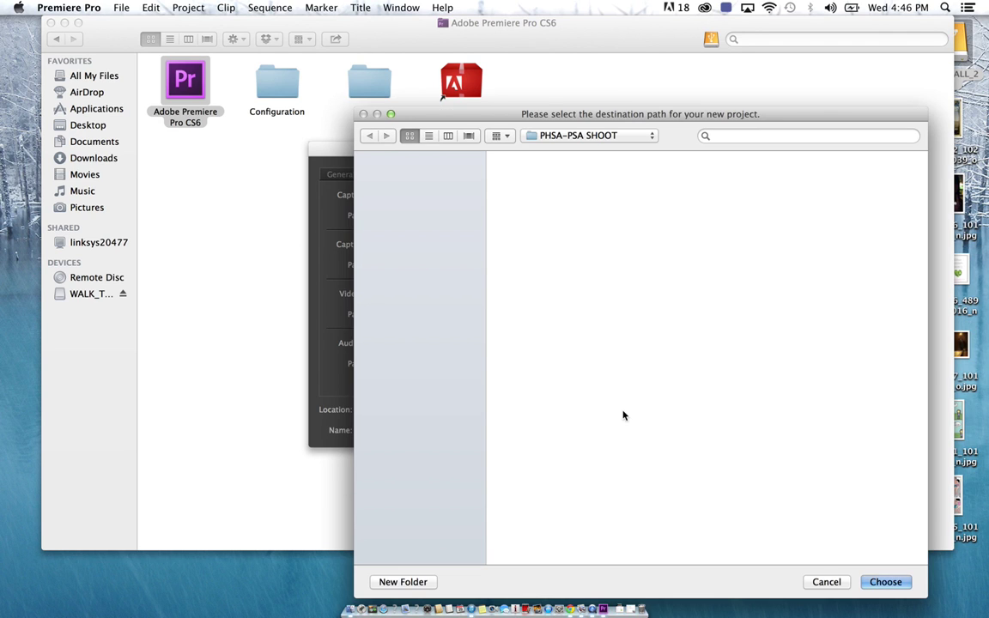
drag(594, 113, 528, 24)
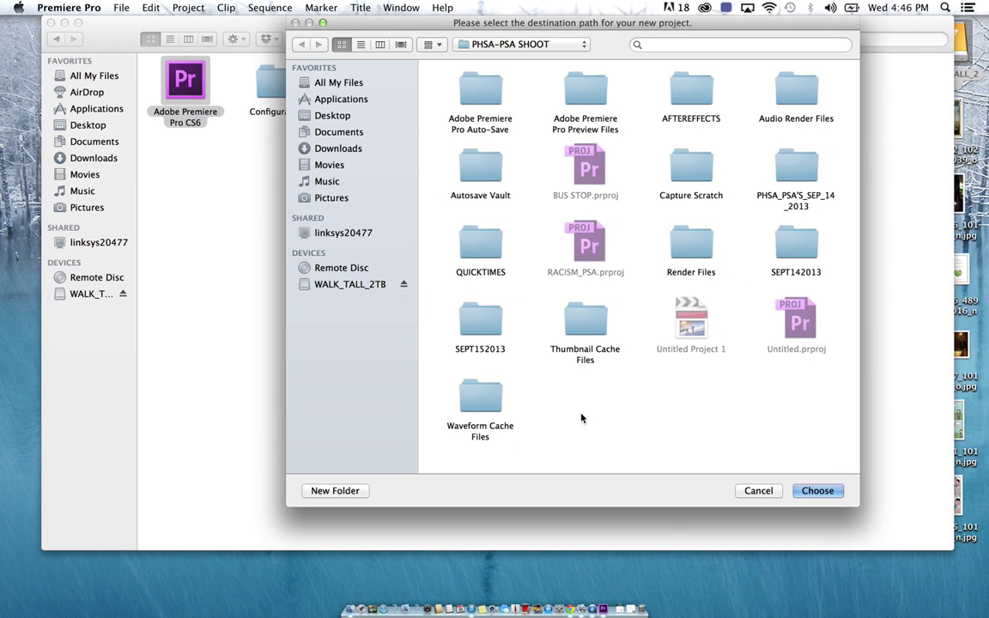
click(349, 289)
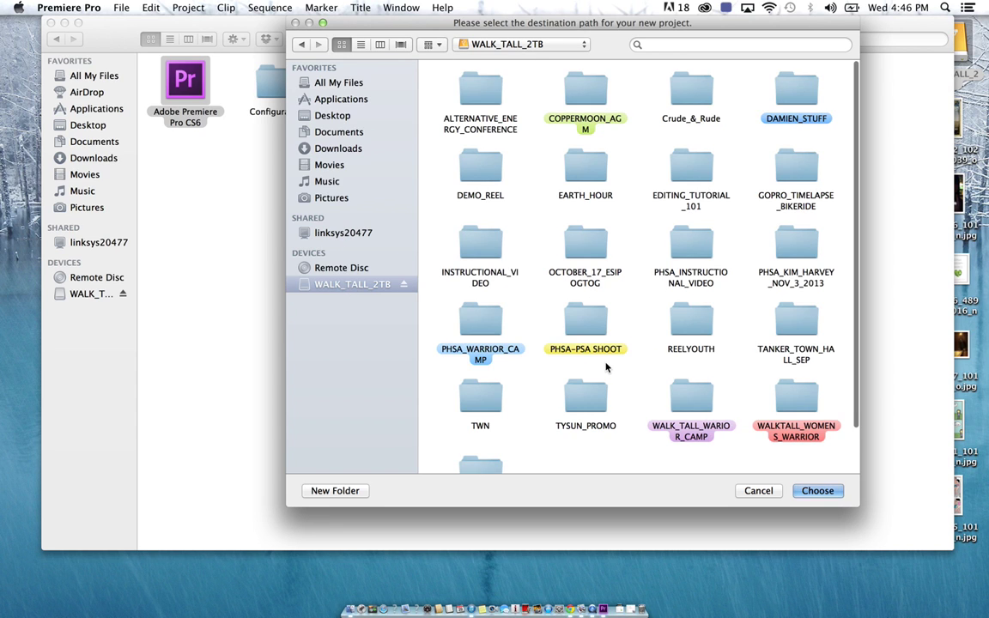
scroll(606, 367, down, 3)
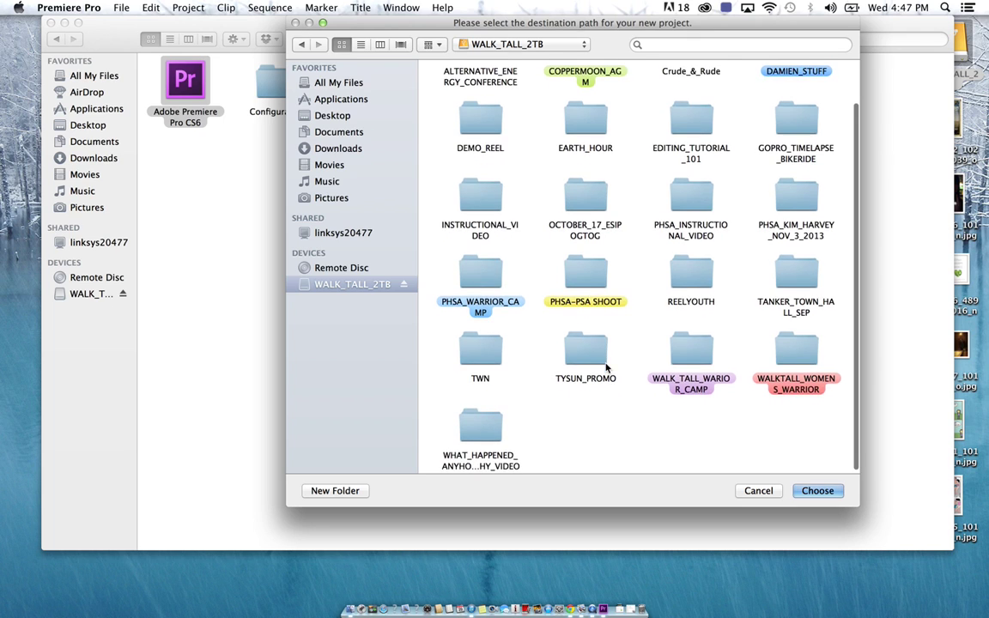
scroll(606, 368, up, 1)
double_click(691, 159)
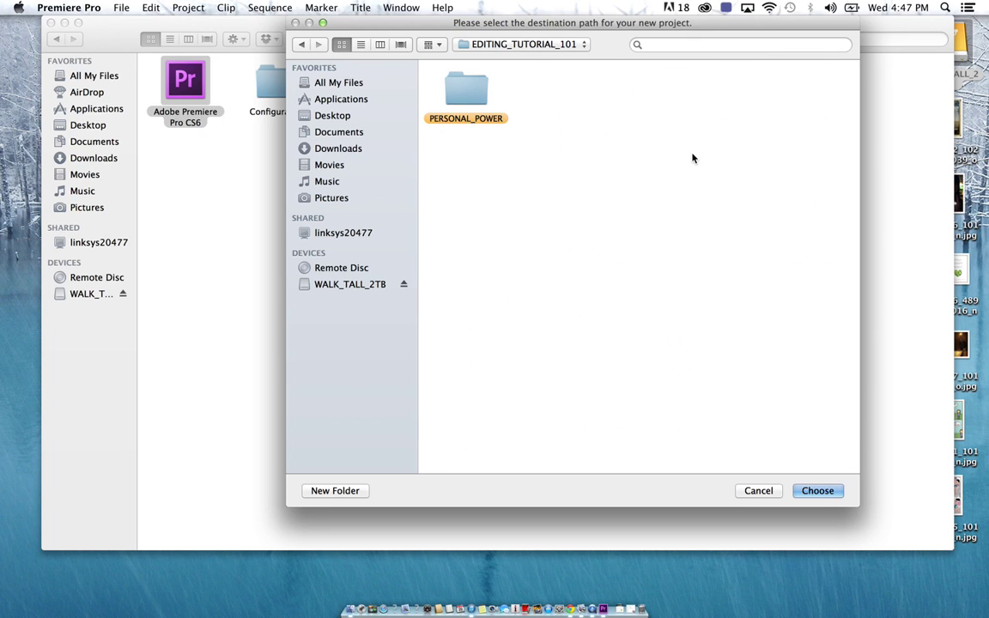
click(814, 491)
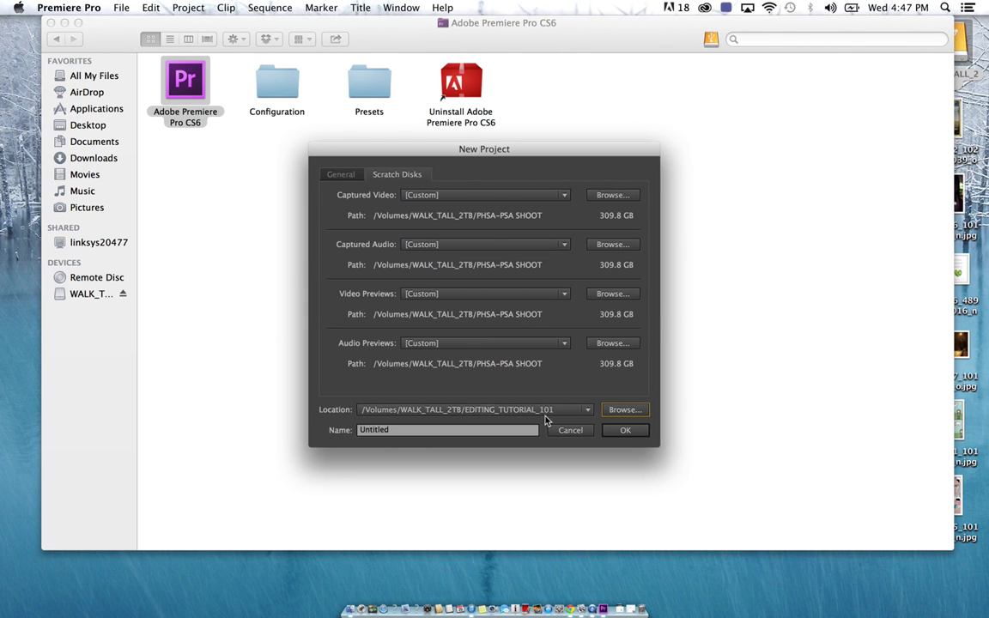
Point captured video, captured audio, video previews and audio previews to EDITING_TUTORIAL_101
click(614, 195)
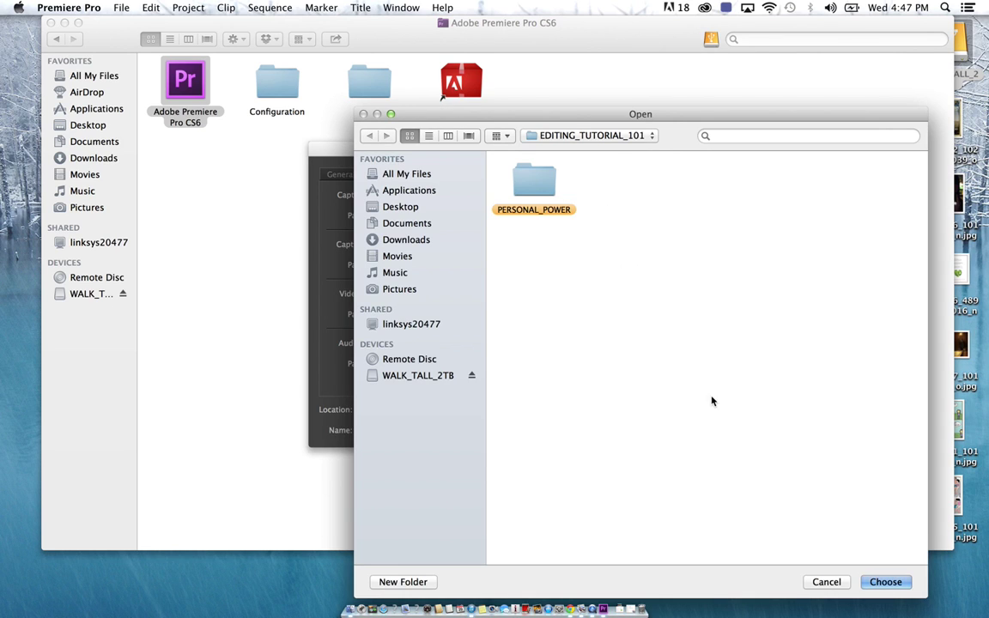
drag(584, 116, 541, 60)
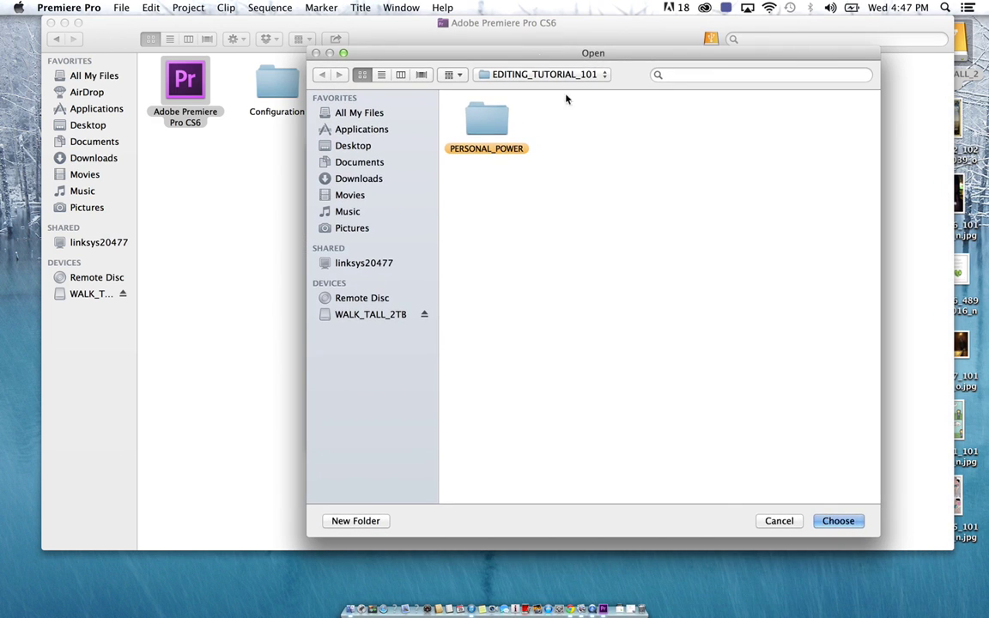
click(820, 521)
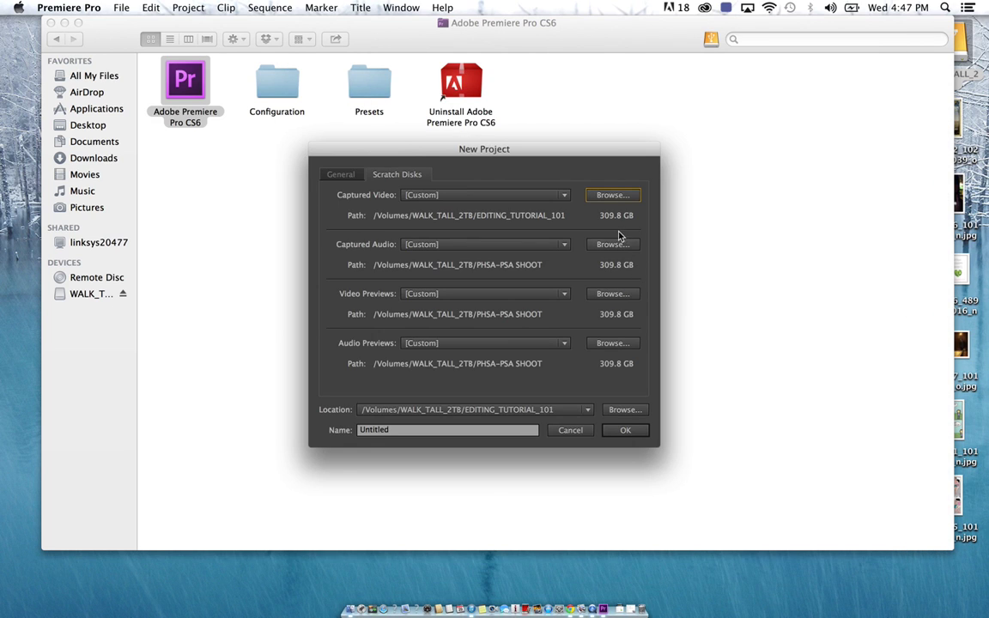
click(613, 245)
click(883, 583)
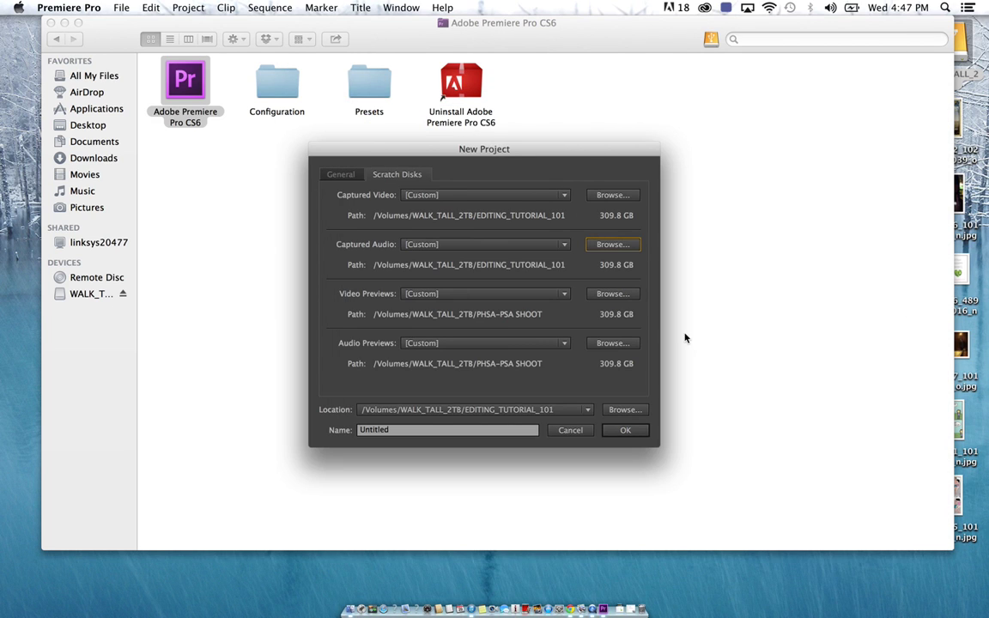
click(612, 294)
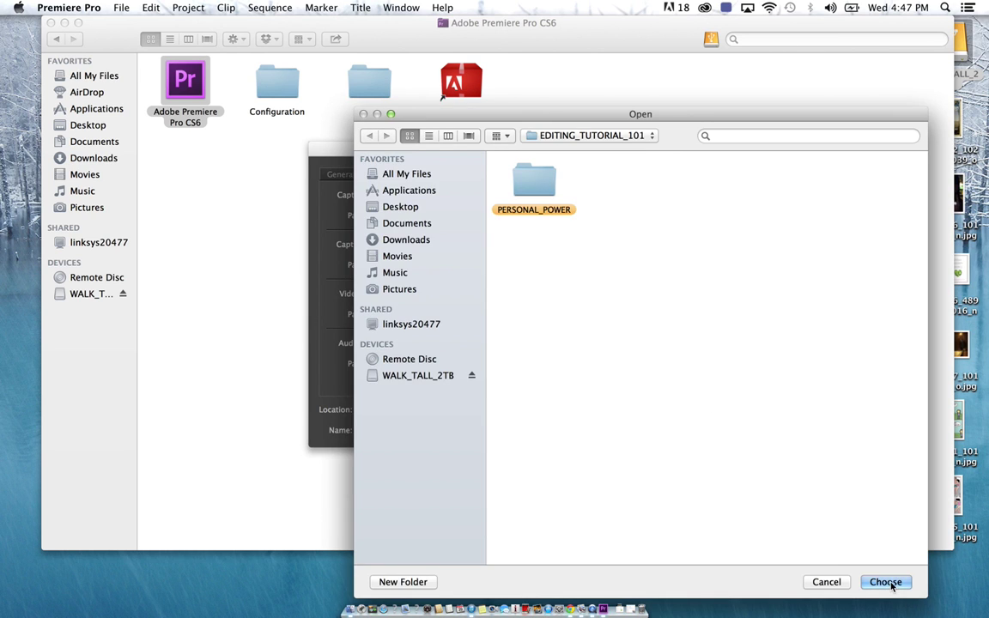
click(888, 584)
click(613, 343)
click(896, 583)
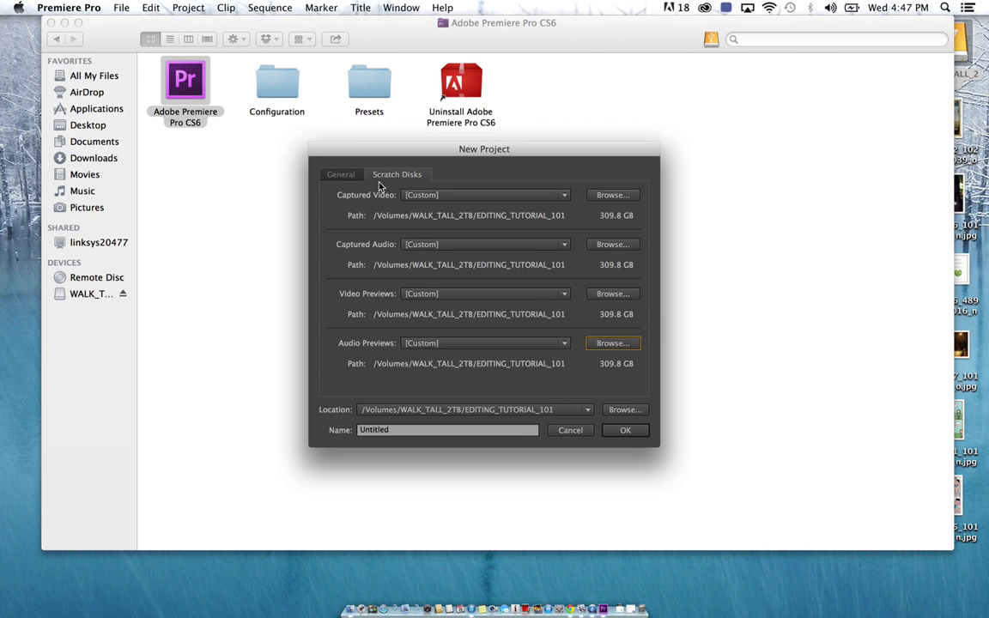
Name the project PERSONAL POWER and create it
click(340, 175)
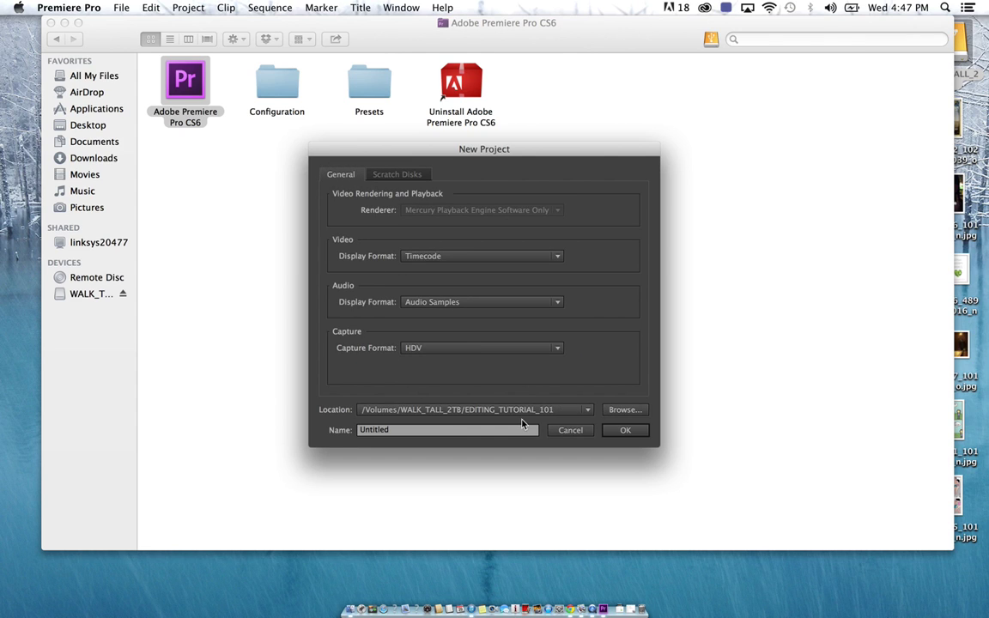
double_click(408, 432)
text(PERSONAL POWER)
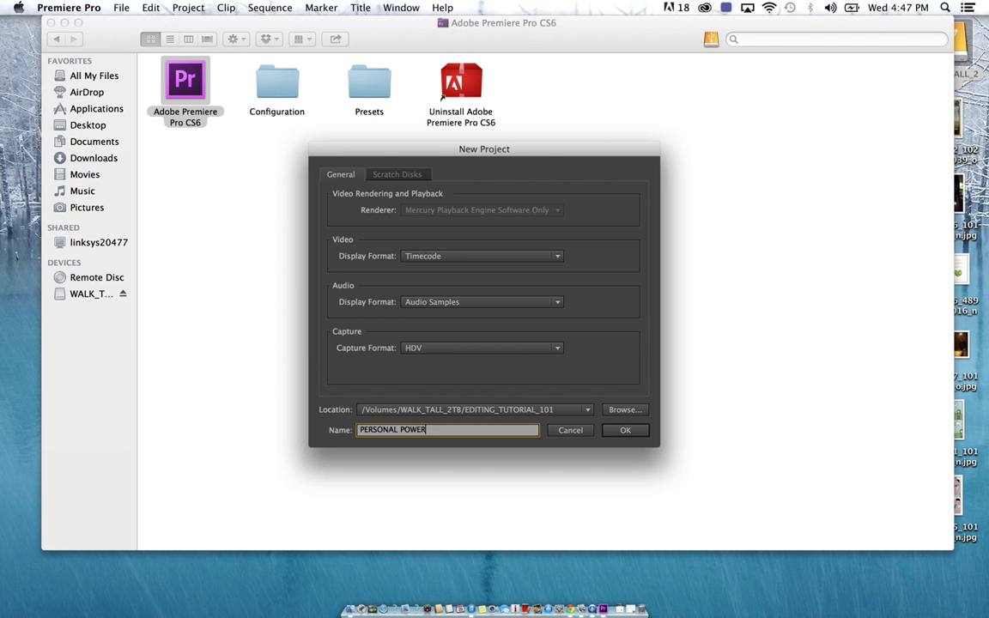
click(613, 435)
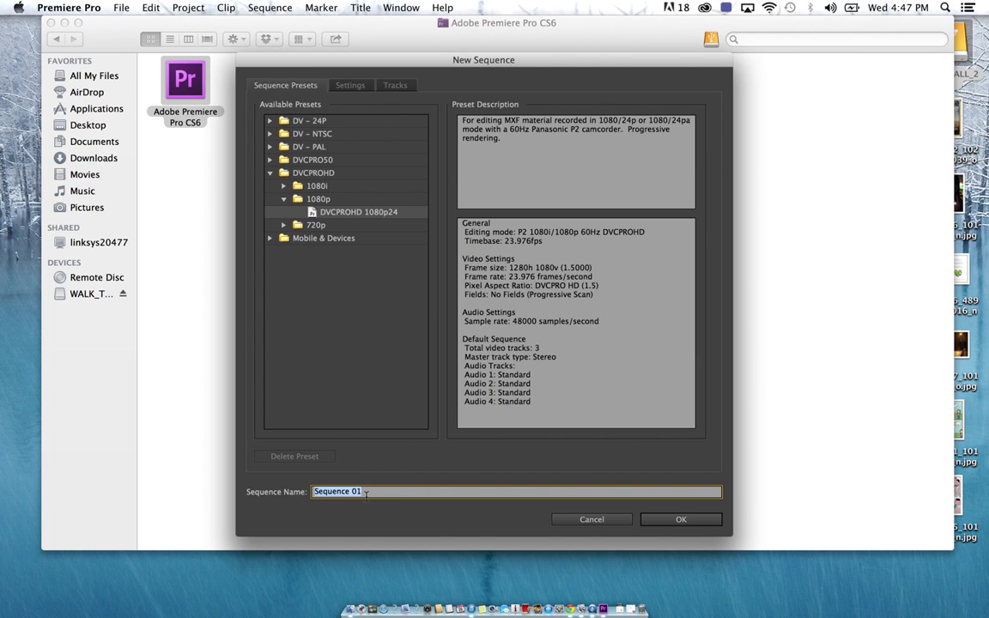
Create sequence PERSONAL POWER 101 using the DVCPROHD 1080p24 preset
text(PERSONAL POWER 101)
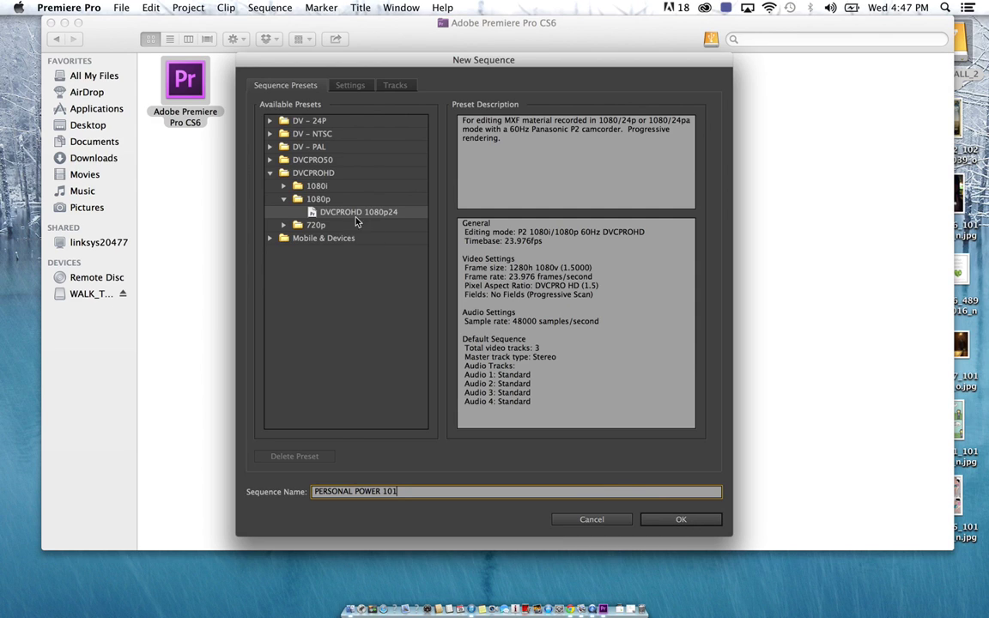
click(375, 216)
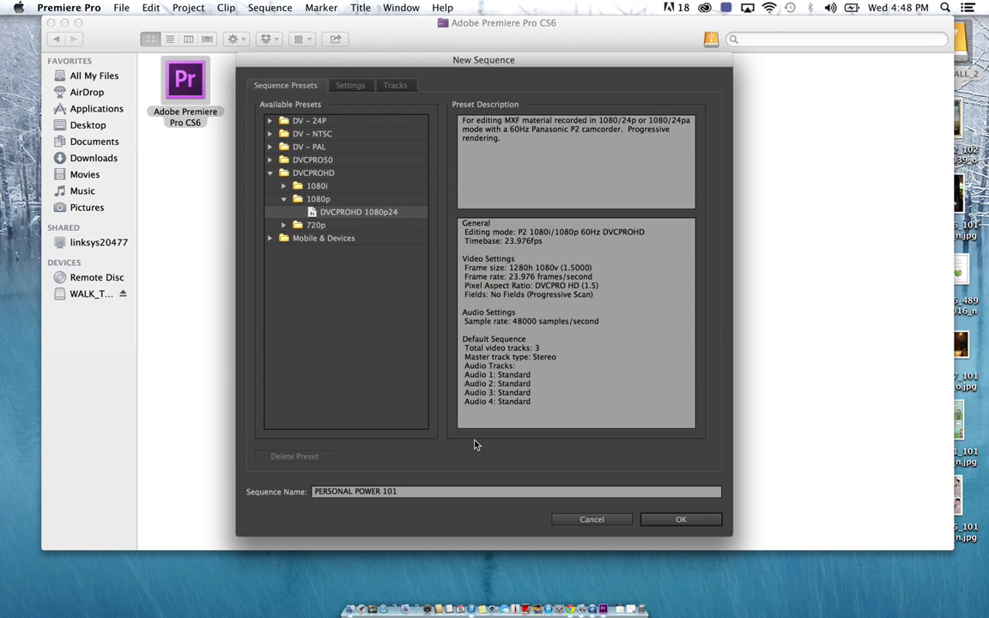
click(695, 525)
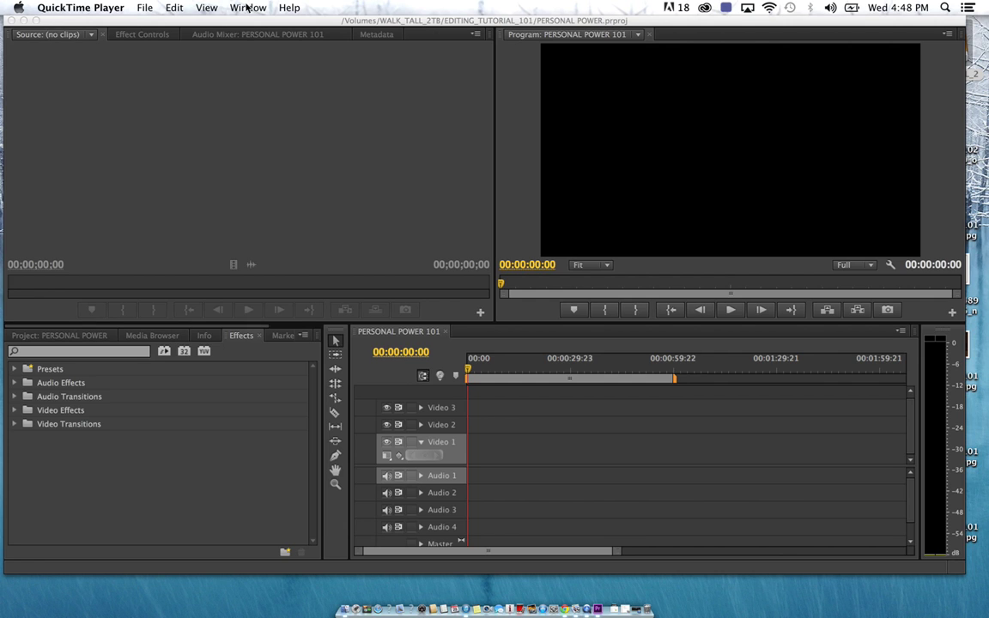
Bring Premiere Pro forward and save the PERSONAL POWER project
click(143, 9)
mouse_move(105, 15)
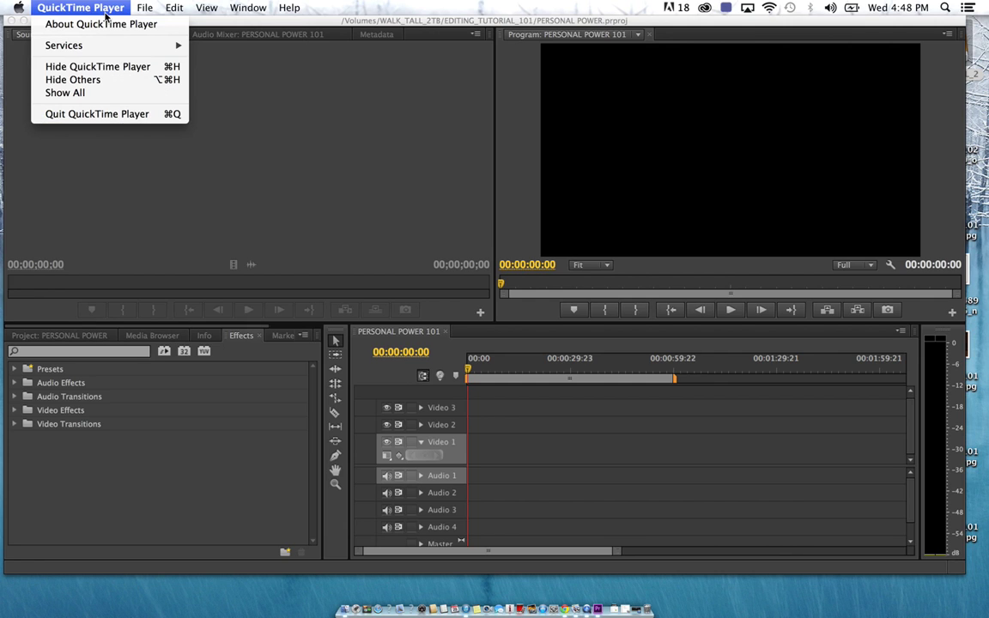
click(178, 170)
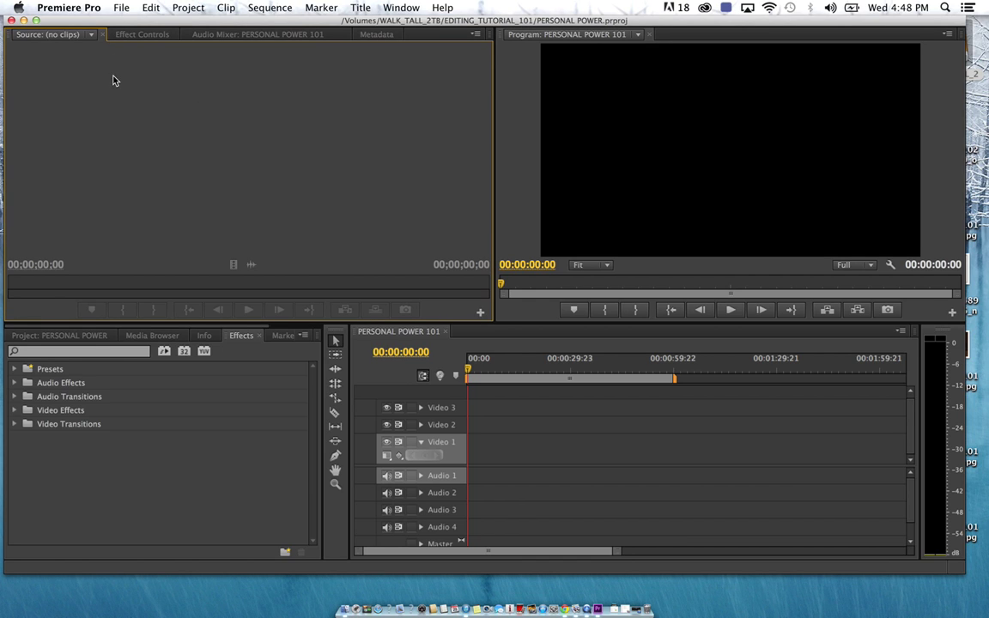
click(111, 8)
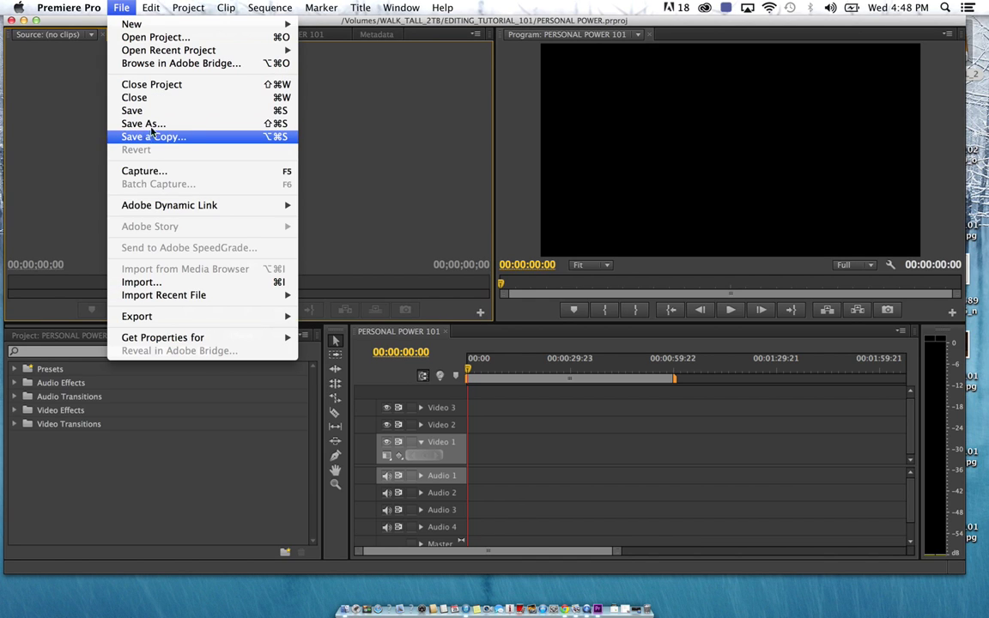
click(155, 118)
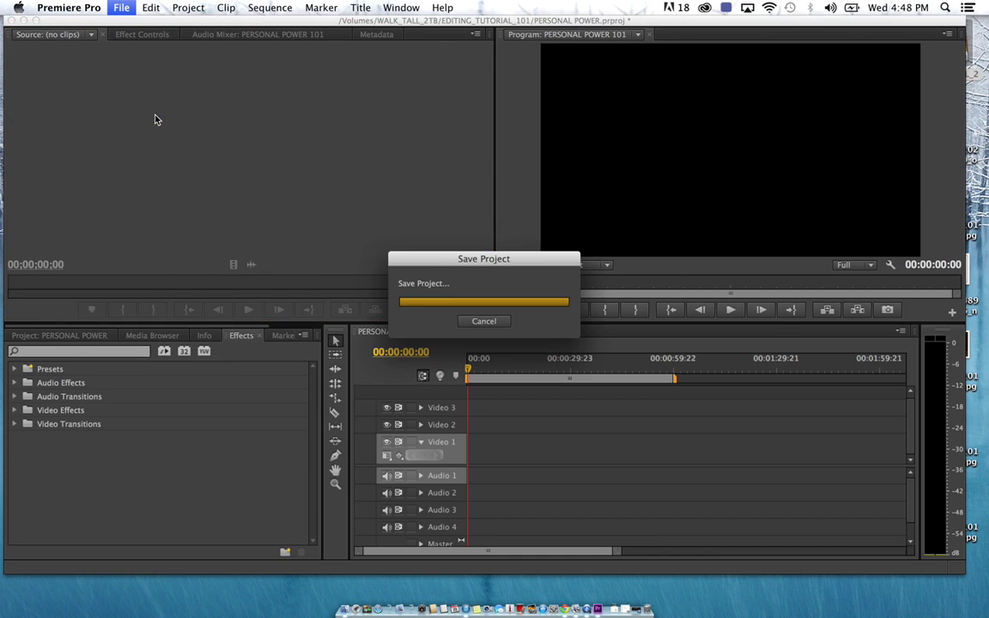
Hide Premiere Pro so the Adobe Premiere Pro CS6 Finder window shows
click(119, 8)
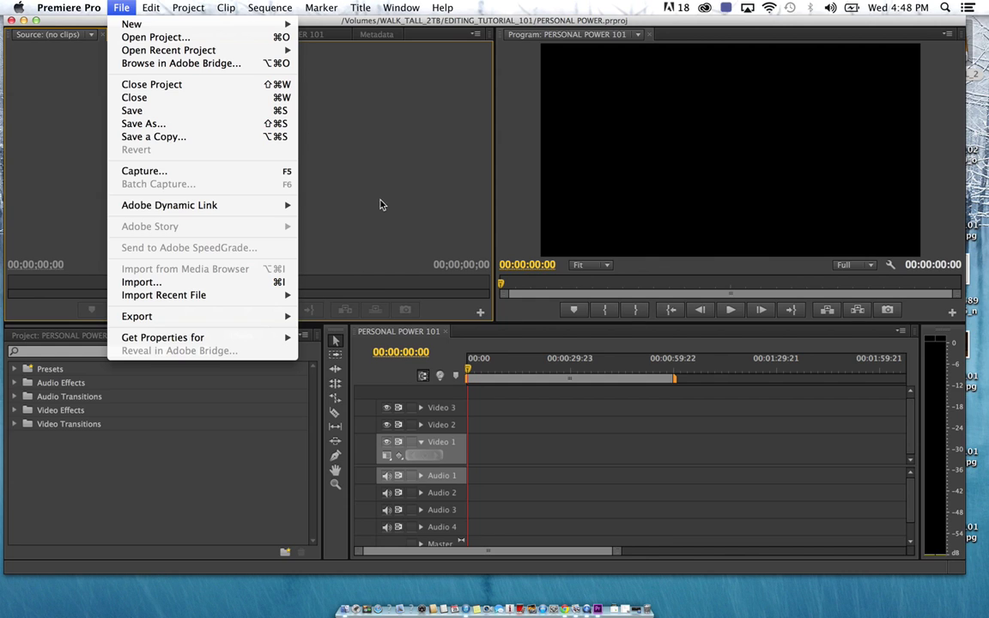
click(364, 183)
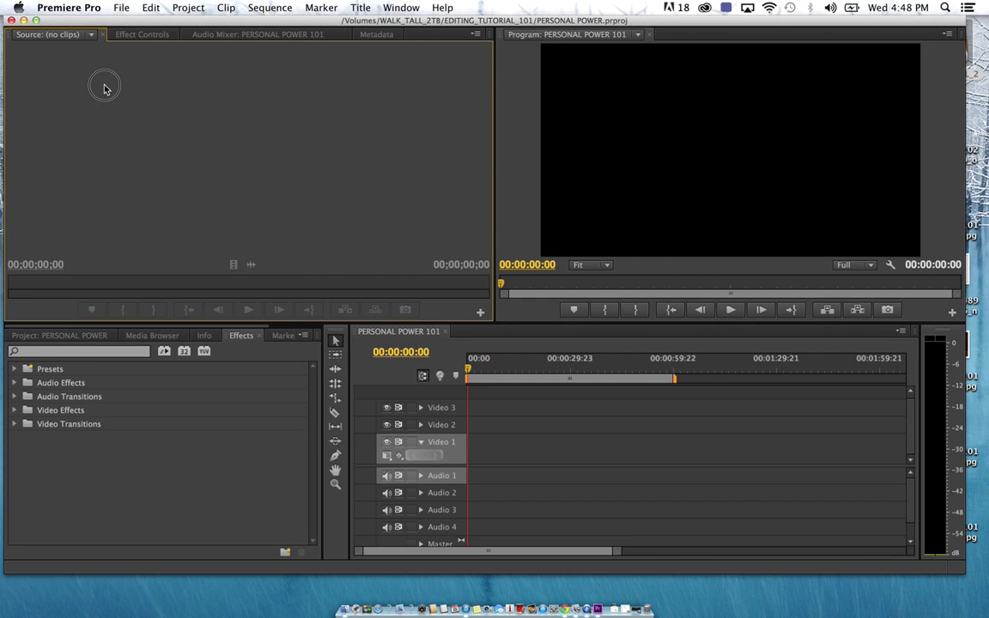
click(123, 8)
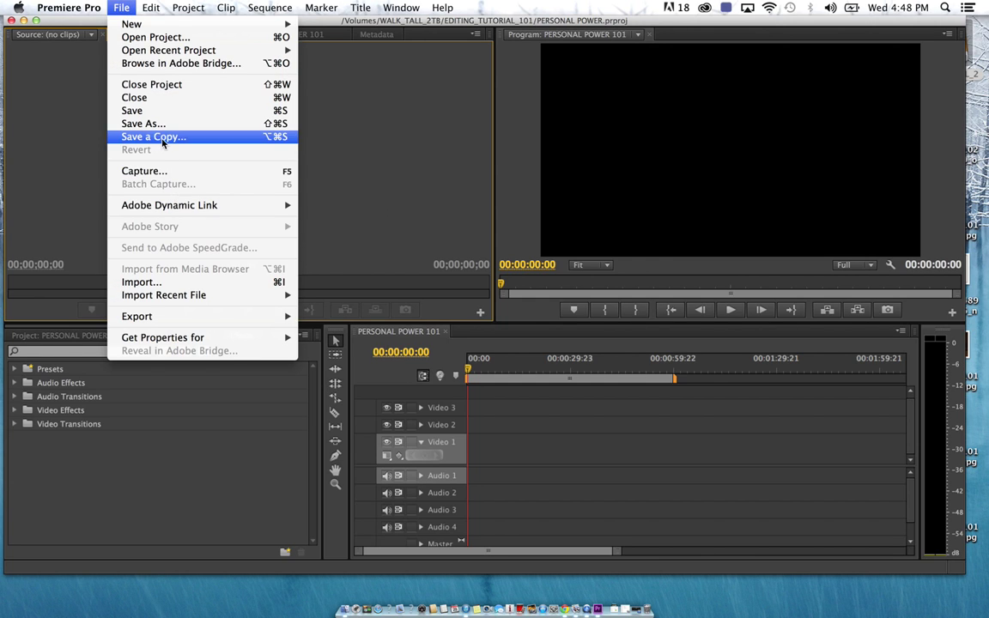
mouse_move(77, 6)
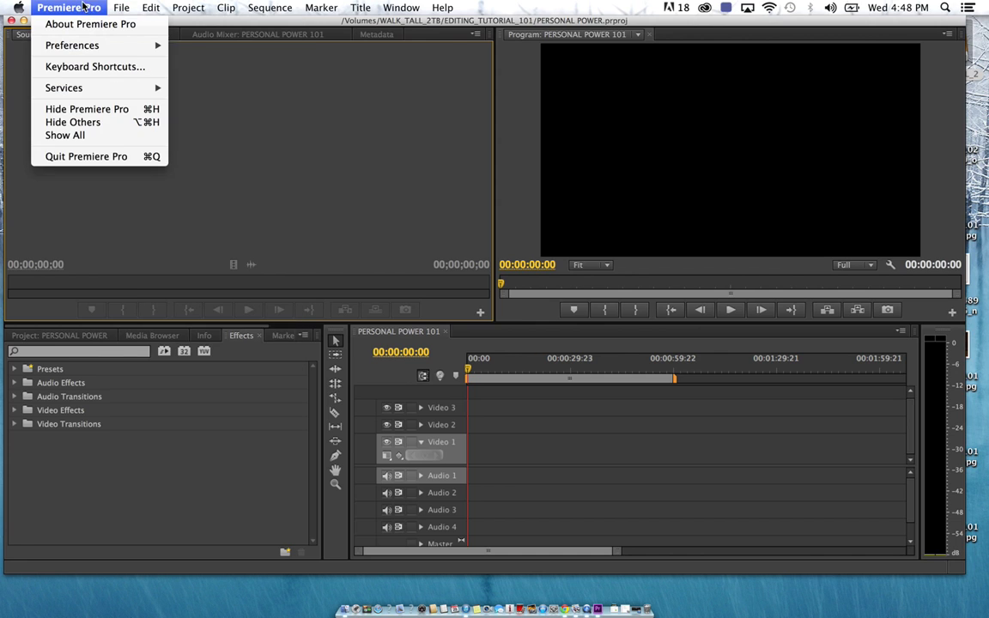
click(114, 112)
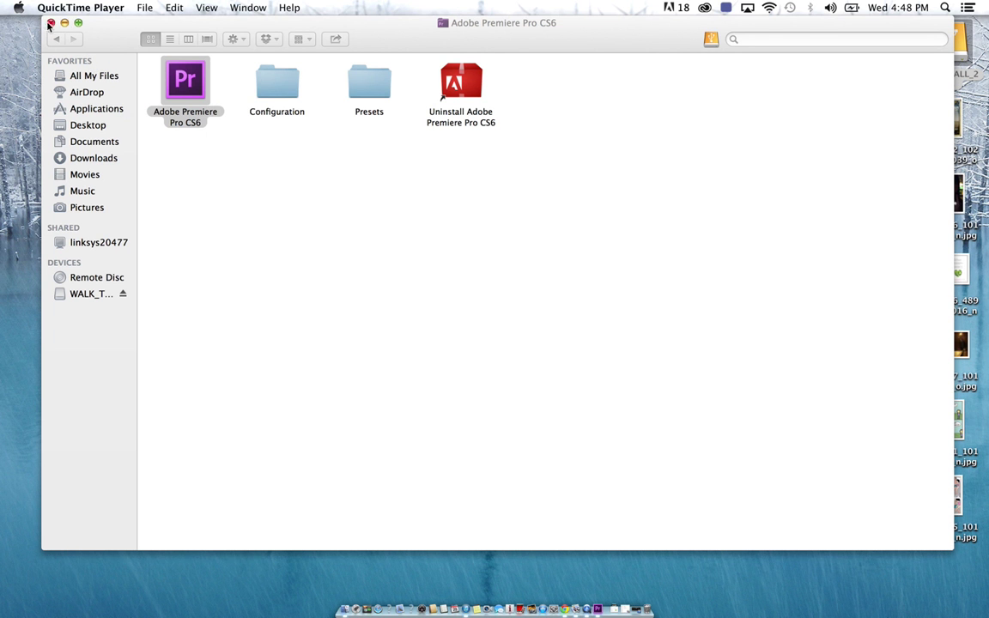
Confirm PERSONAL POWER.prproj is in WALK_TALL_2TB's EDITING_TUTORIAL_101, then return to Premiere Pro
click(49, 23)
click(949, 46)
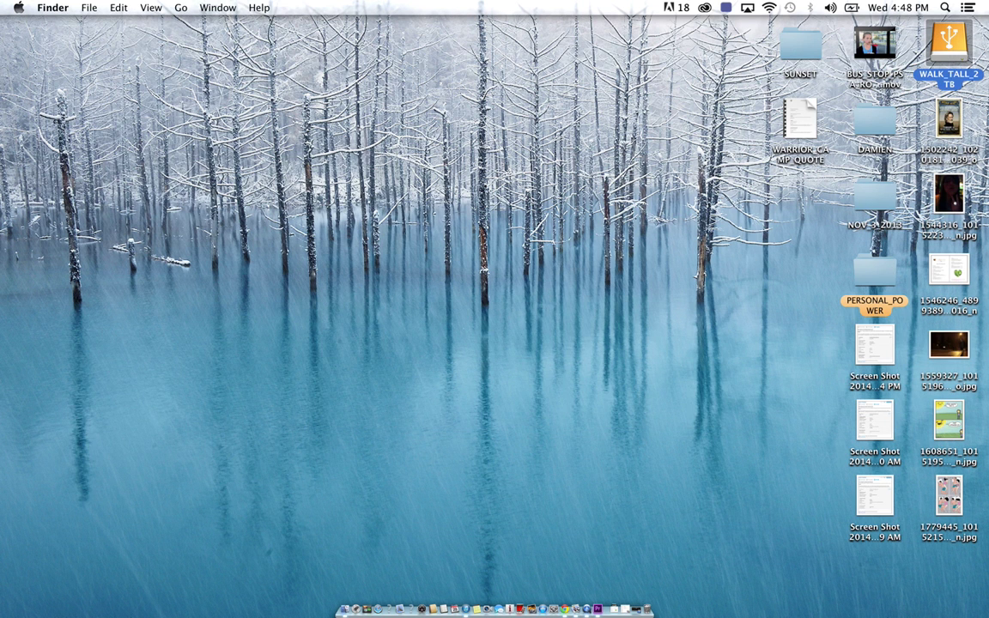
double_click(950, 45)
double_click(564, 248)
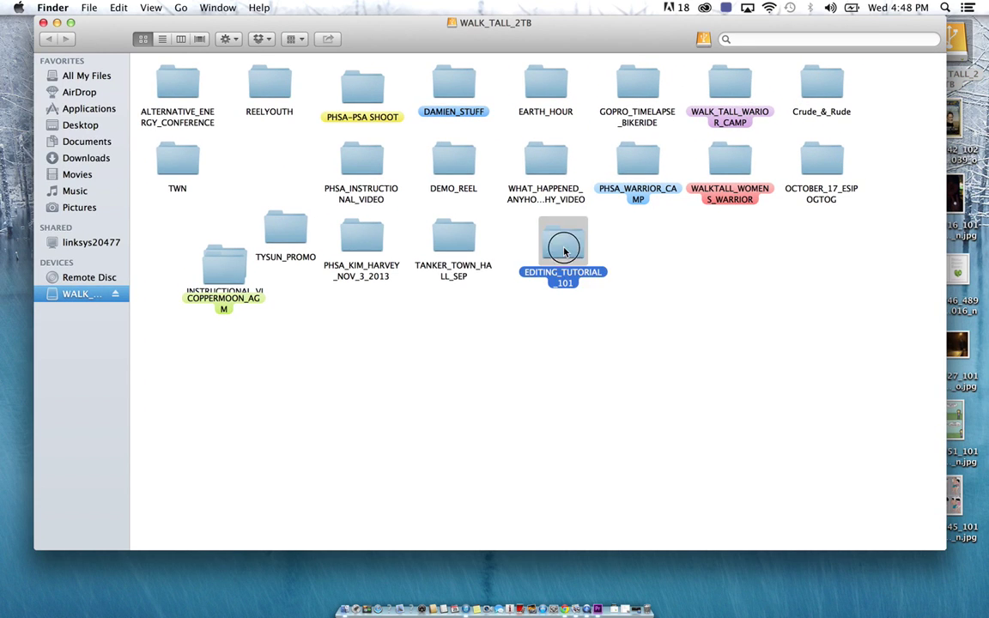
drag(345, 125, 323, 112)
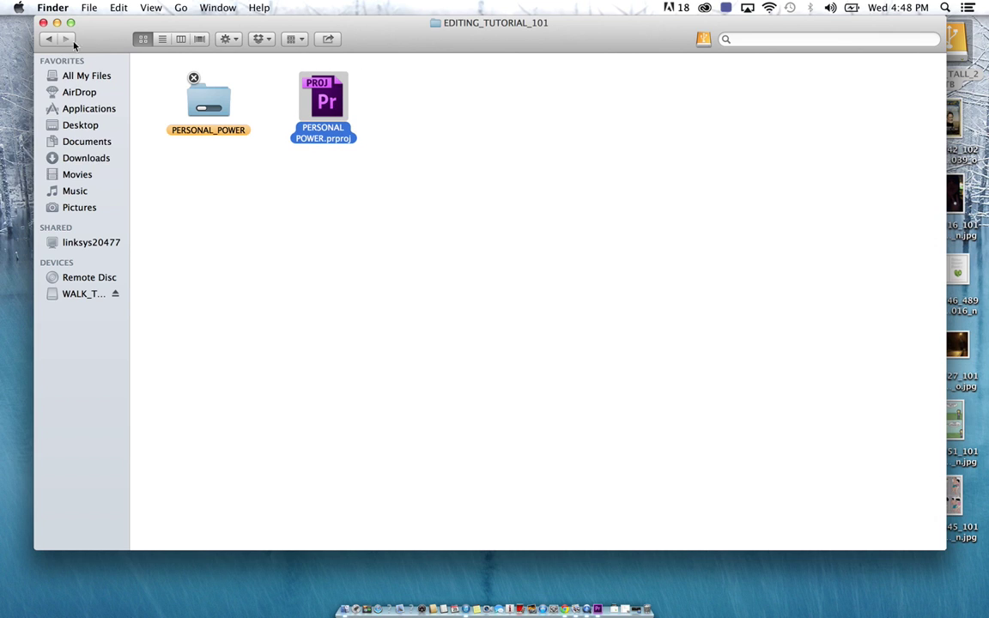
click(43, 22)
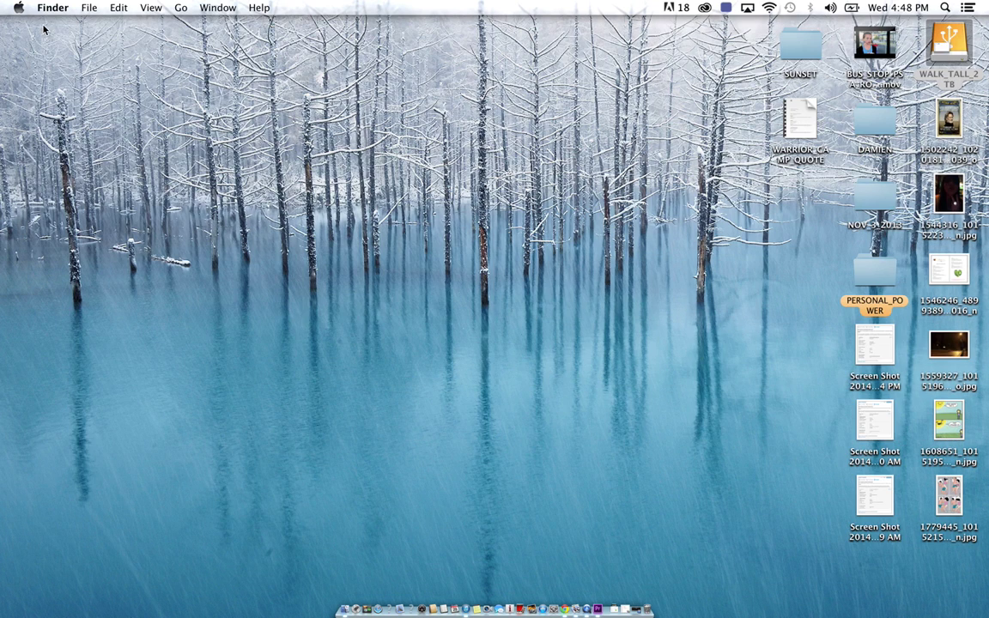
click(598, 605)
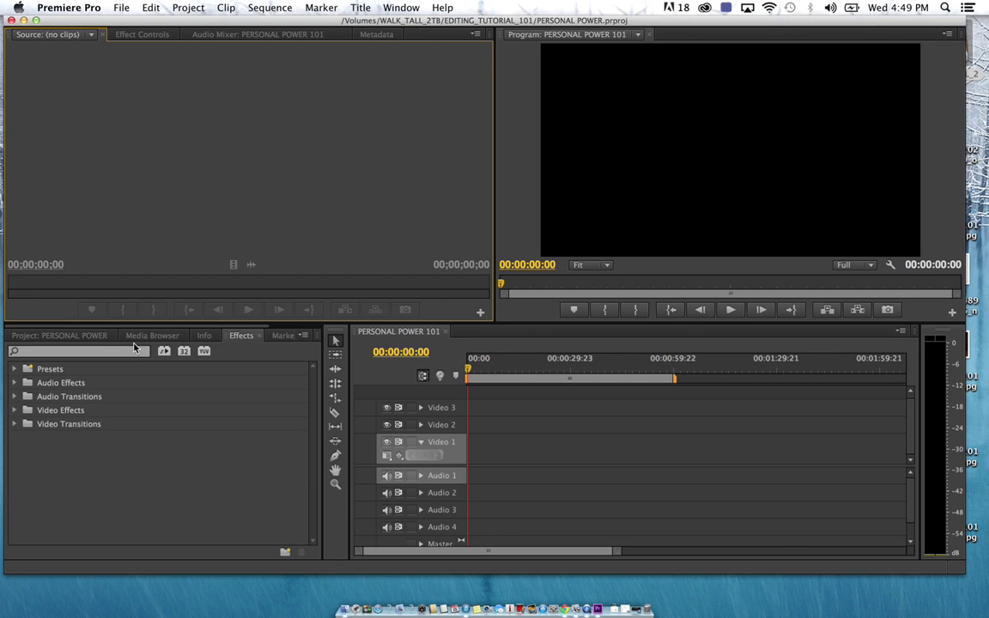
Add AUDIO and FOOTAGE bins to the Project panel
click(79, 338)
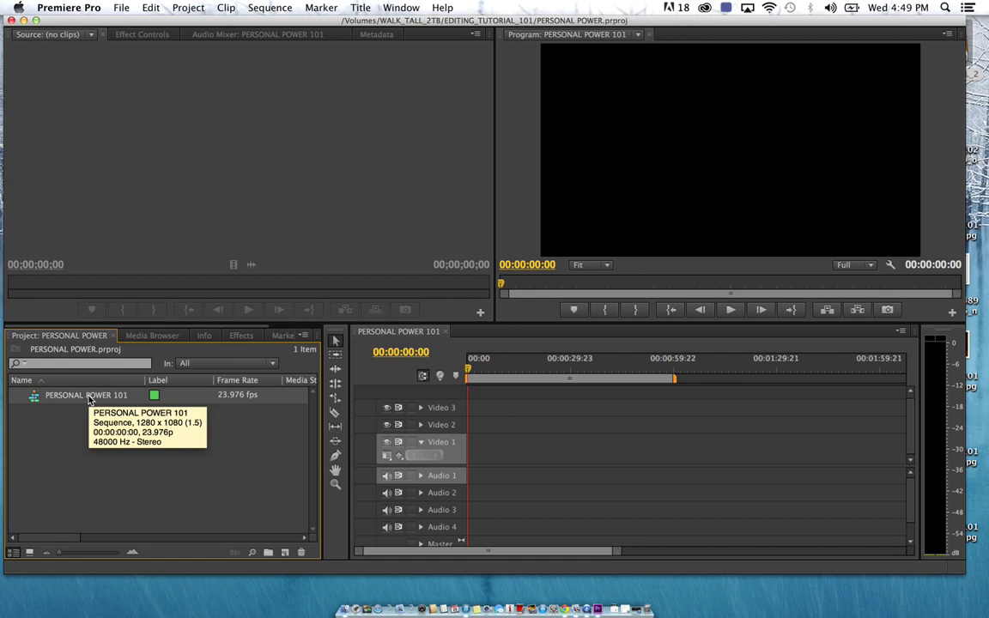
right_click(69, 469)
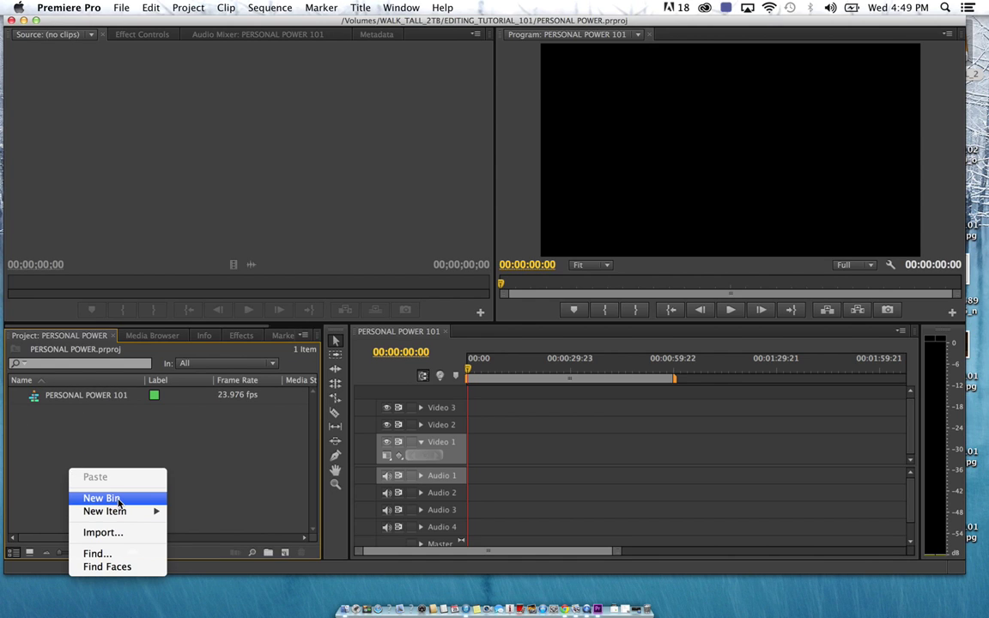
click(119, 497)
text(AUDIO)
key(Return)
right_click(60, 476)
click(96, 509)
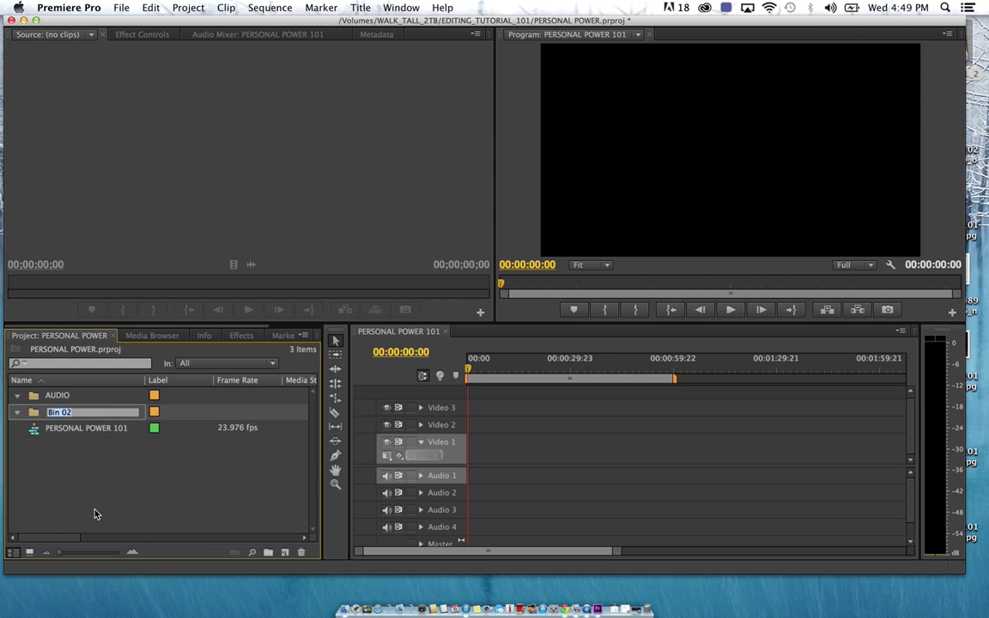
text(FOO)
key(Tab)
Add TITLE CARDS and SEQUENCE bins to the Project panel
click(79, 489)
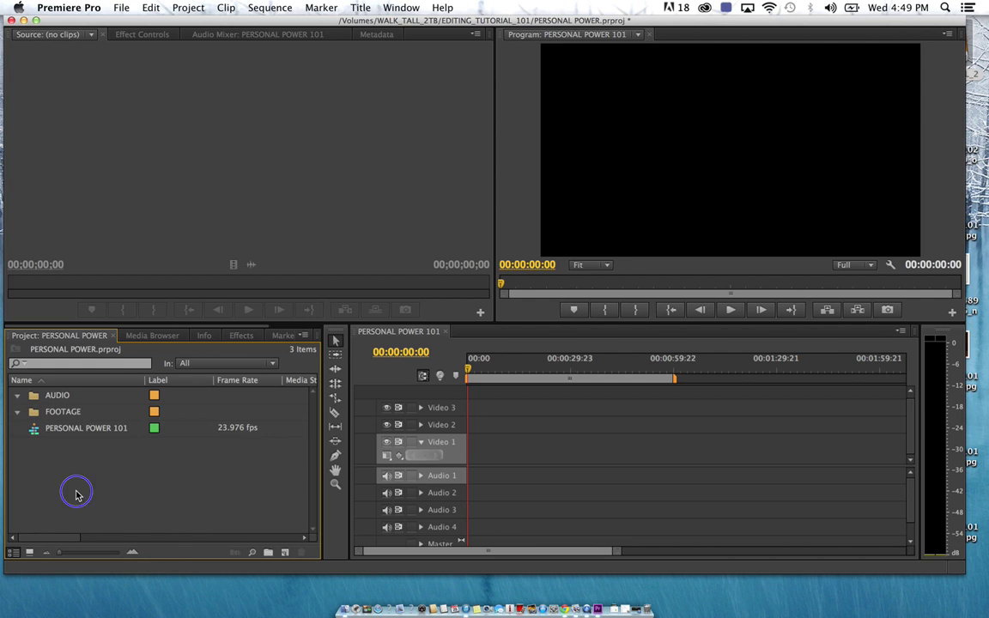
right_click(79, 489)
click(124, 517)
text(TITLE CARDS)
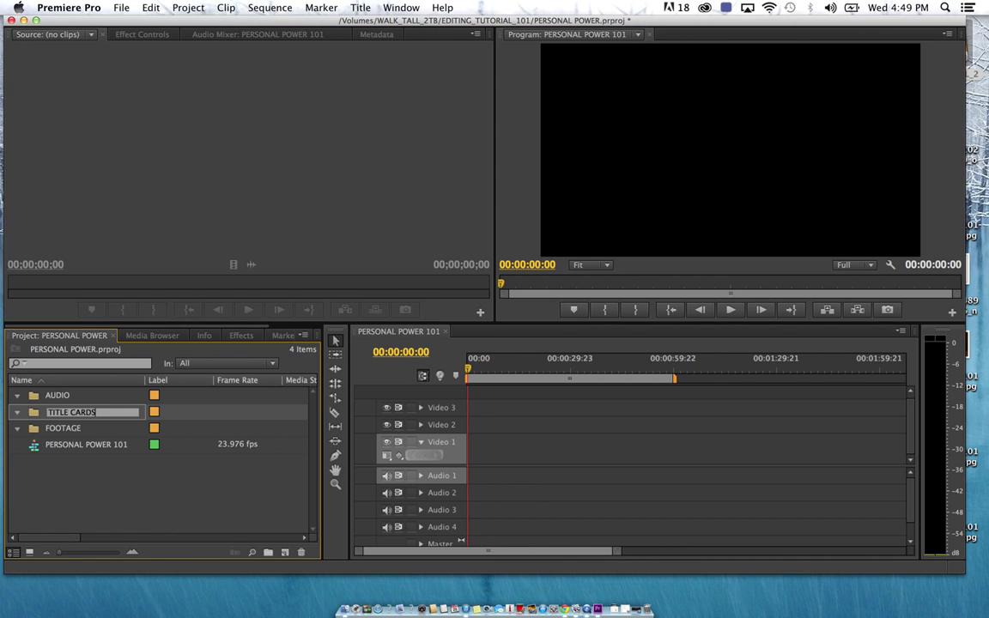
key(Tab)
right_click(74, 494)
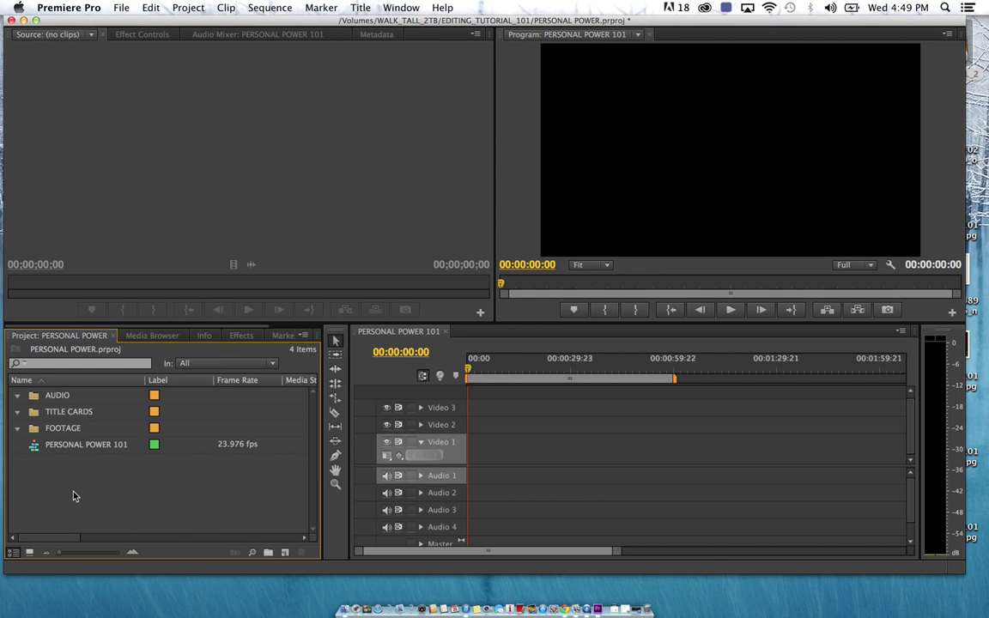
click(101, 516)
text(SEQUE)
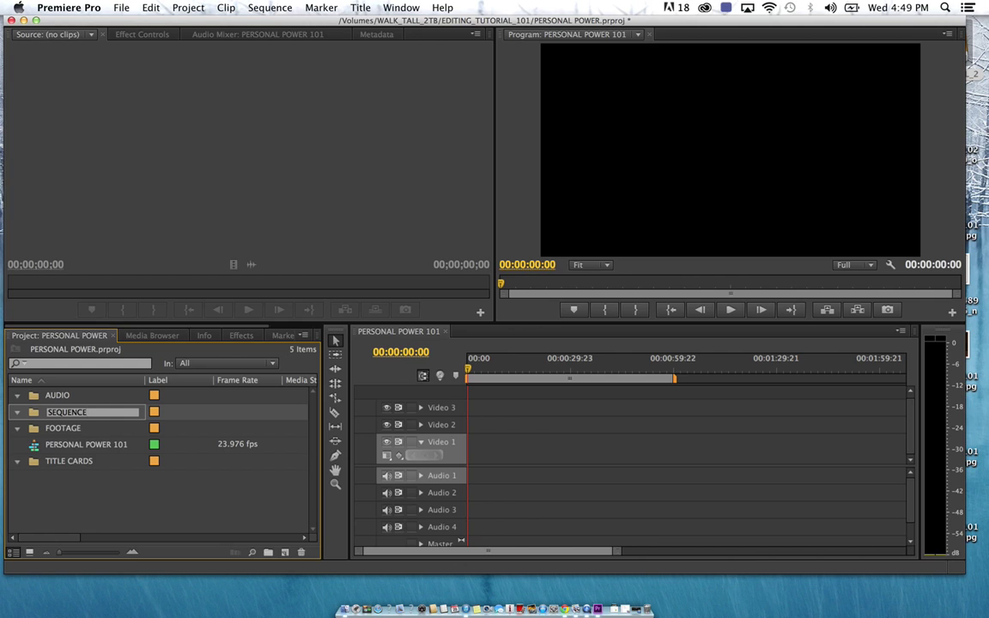
text(NCE)
key(Tab)
click(73, 507)
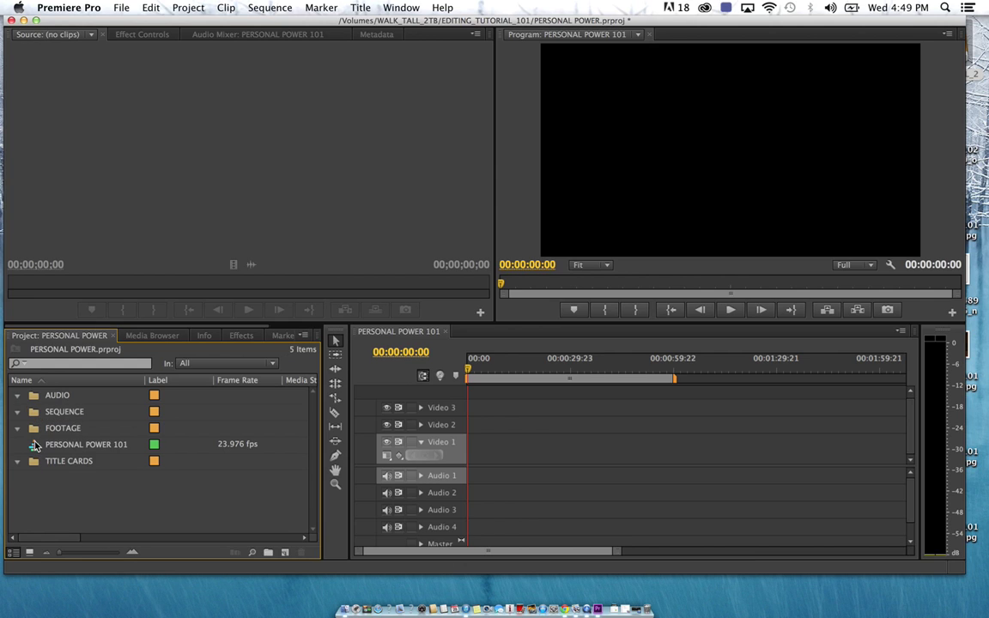
File the PERSONAL POWER 101 sequence in the SEQUENCE bin, collapse it, and select FOOTAGE
drag(34, 445, 35, 413)
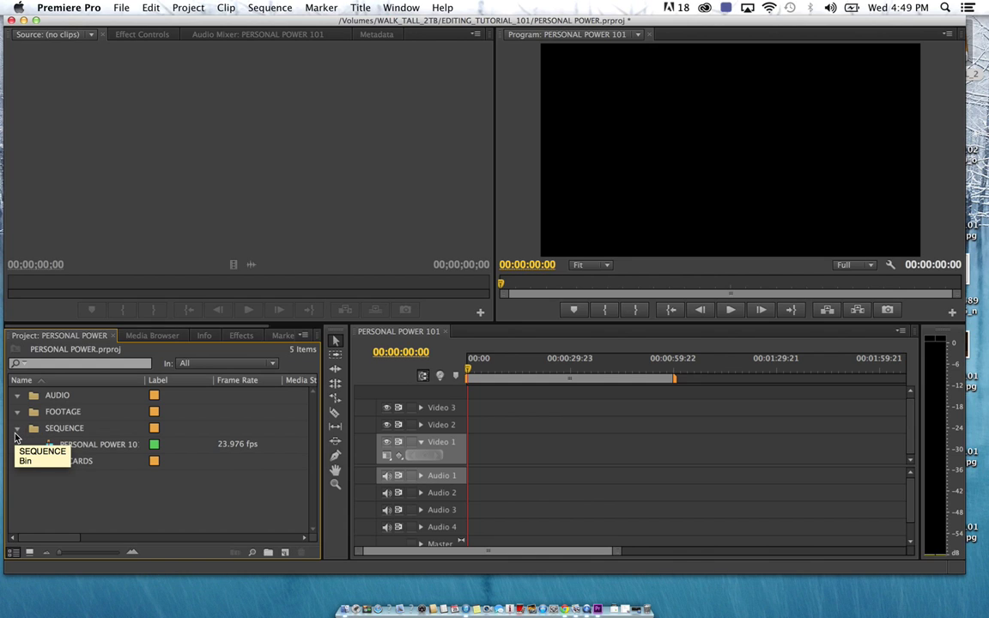
click(18, 428)
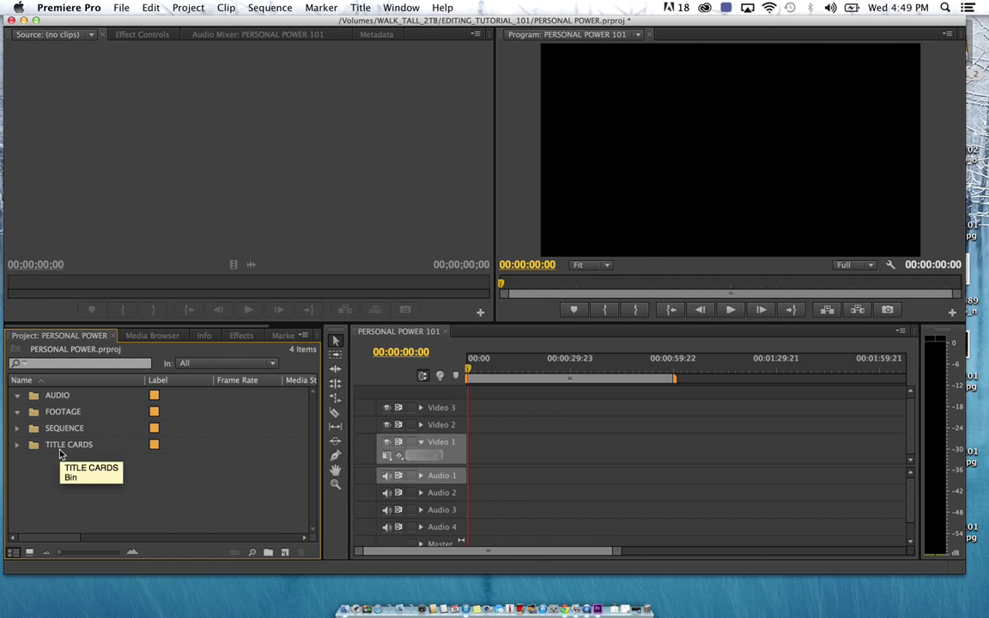
click(33, 415)
Open the FOOTAGE bin in its own window and start an import into it
double_click(32, 415)
click(145, 204)
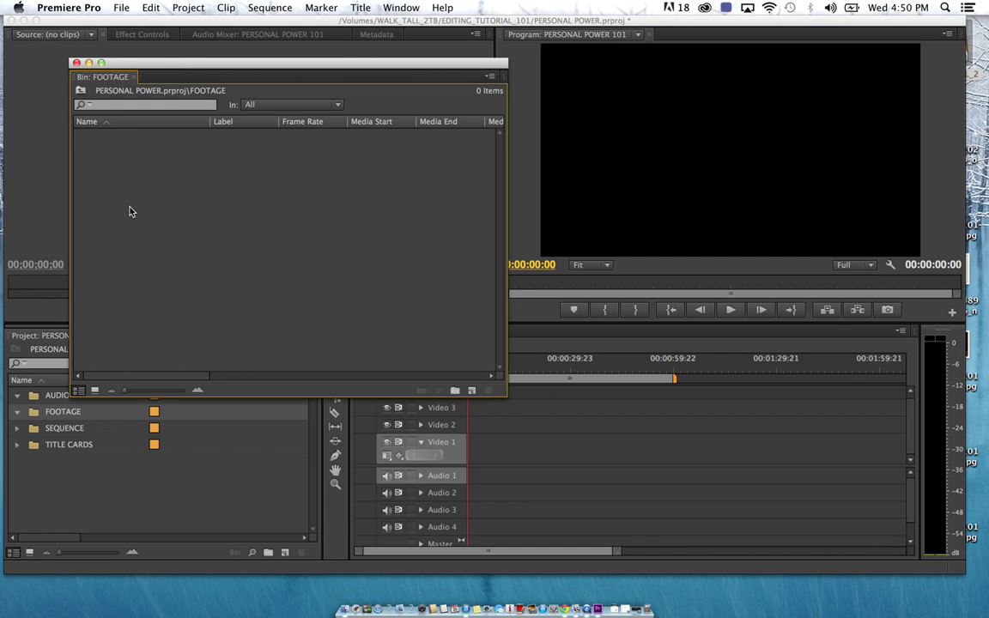
right_click(131, 211)
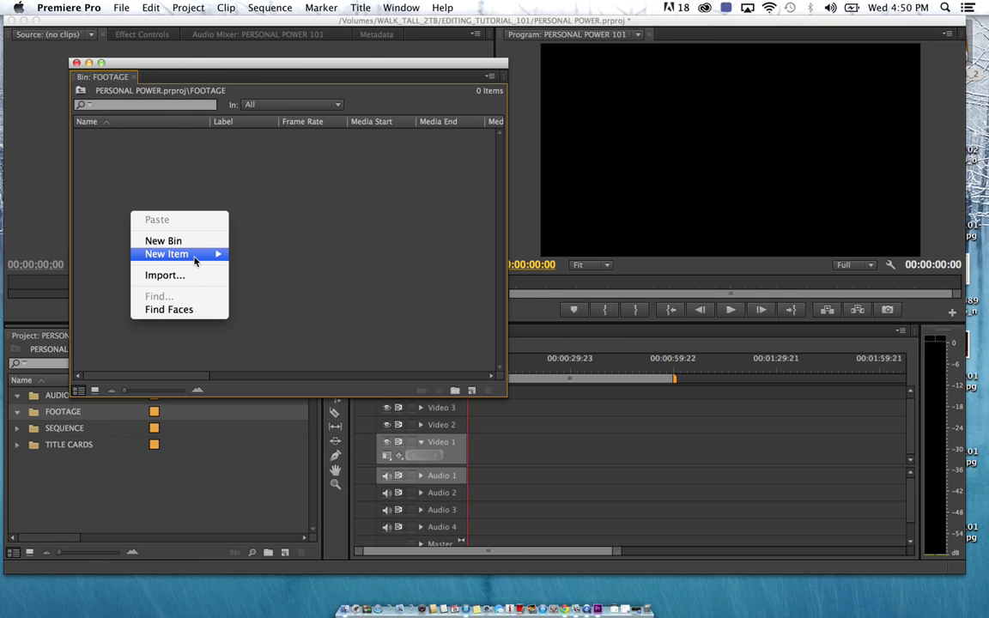
mouse_move(196, 260)
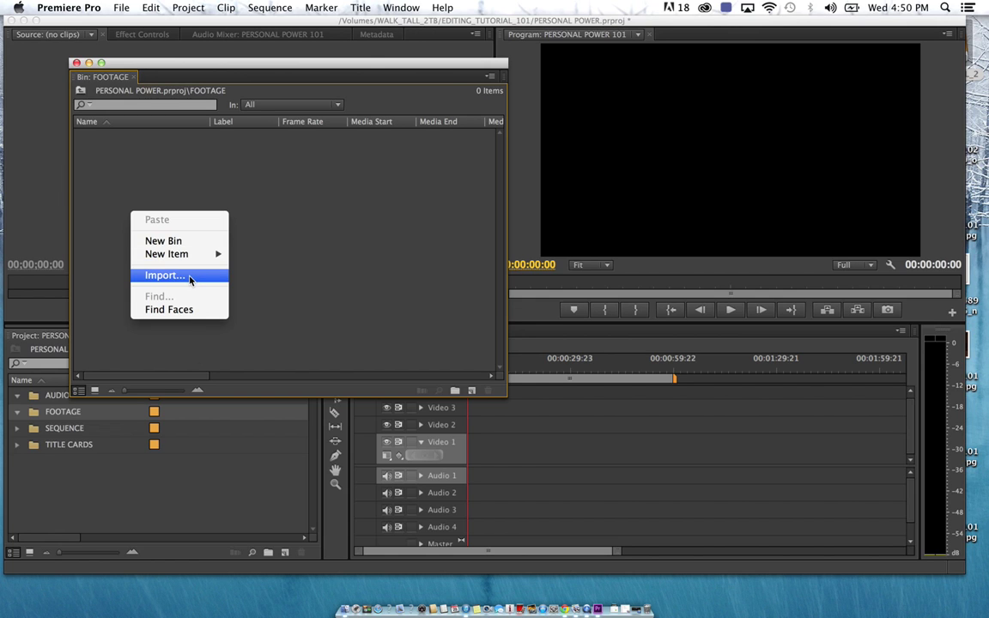
click(189, 278)
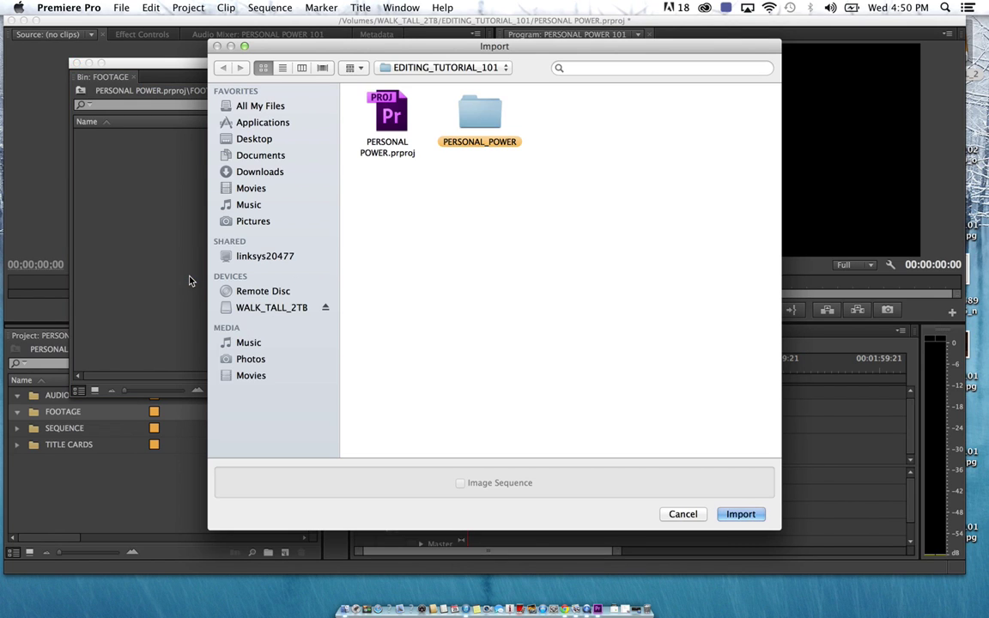
Import Clip #26 through Clip #37 from PERSONAL_POWER > FOOTAGE, then close the bin window
double_click(496, 122)
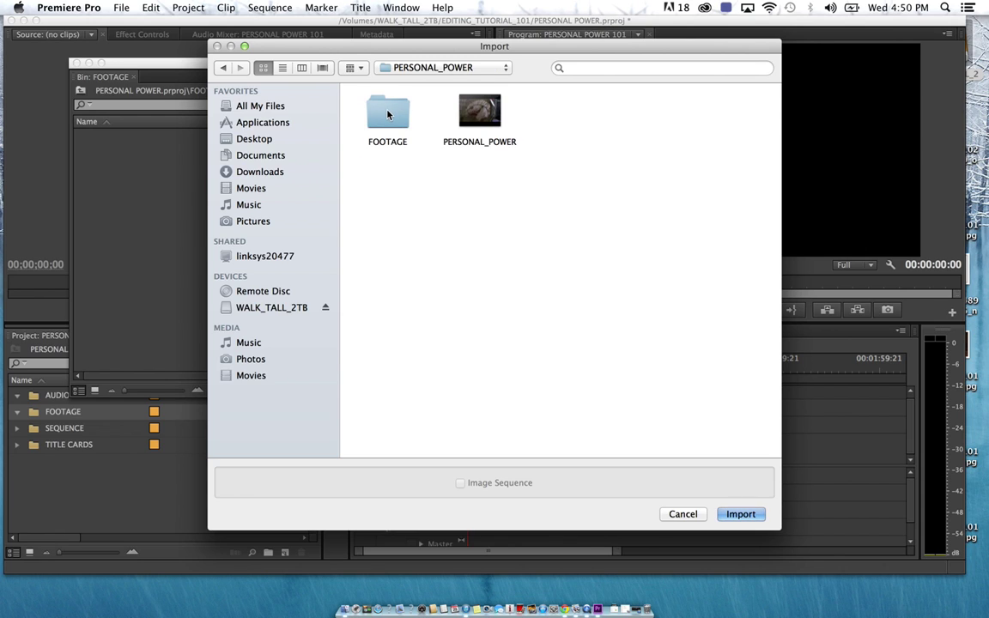
double_click(388, 115)
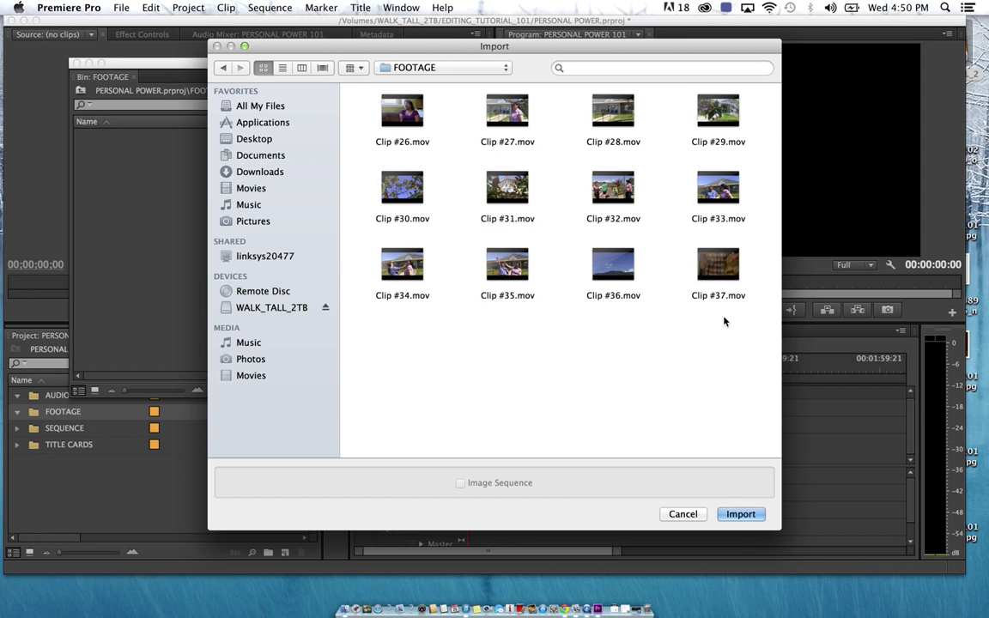
drag(748, 323, 372, 126)
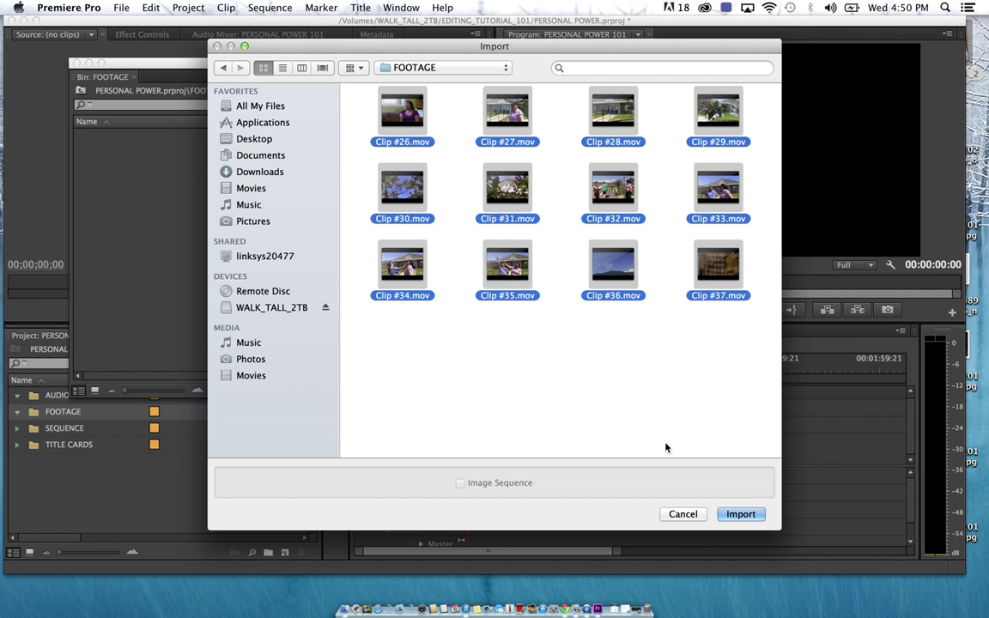
click(741, 515)
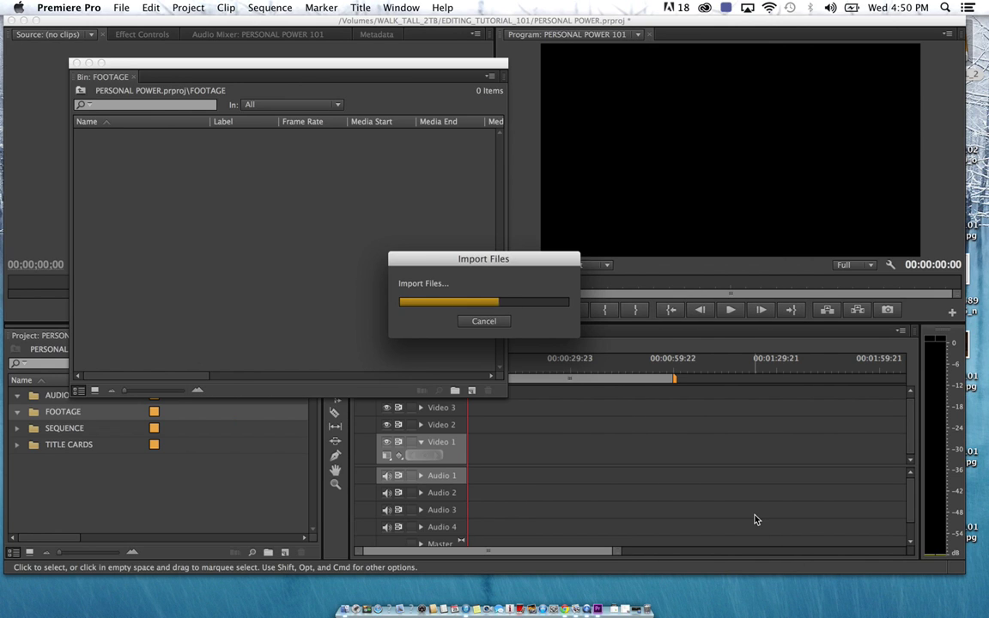
click(194, 357)
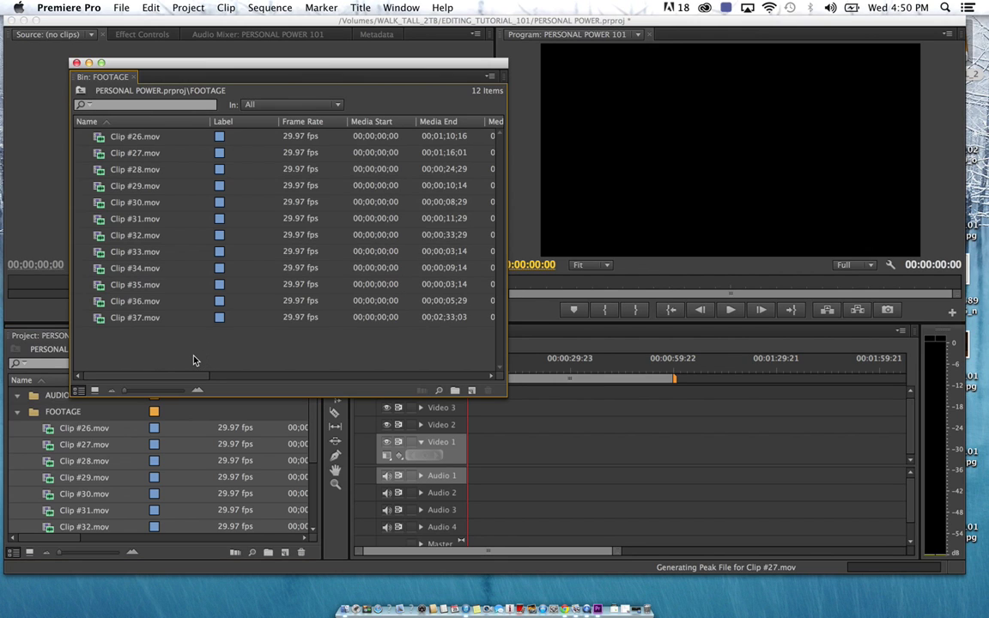
click(75, 63)
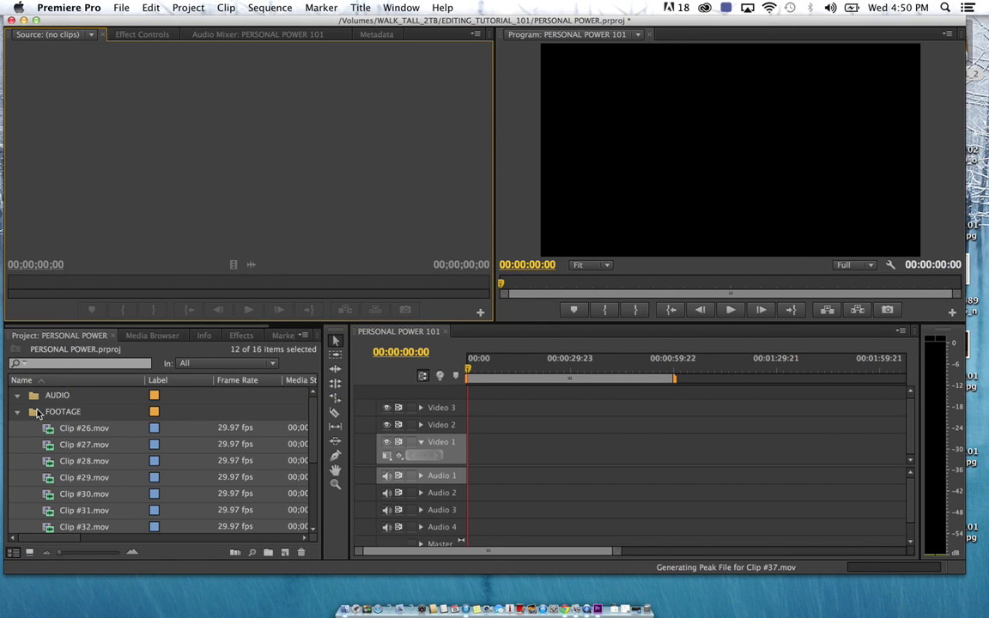
Load Clip #26 in the Source monitor and play and scrub it to find a start point
click(36, 430)
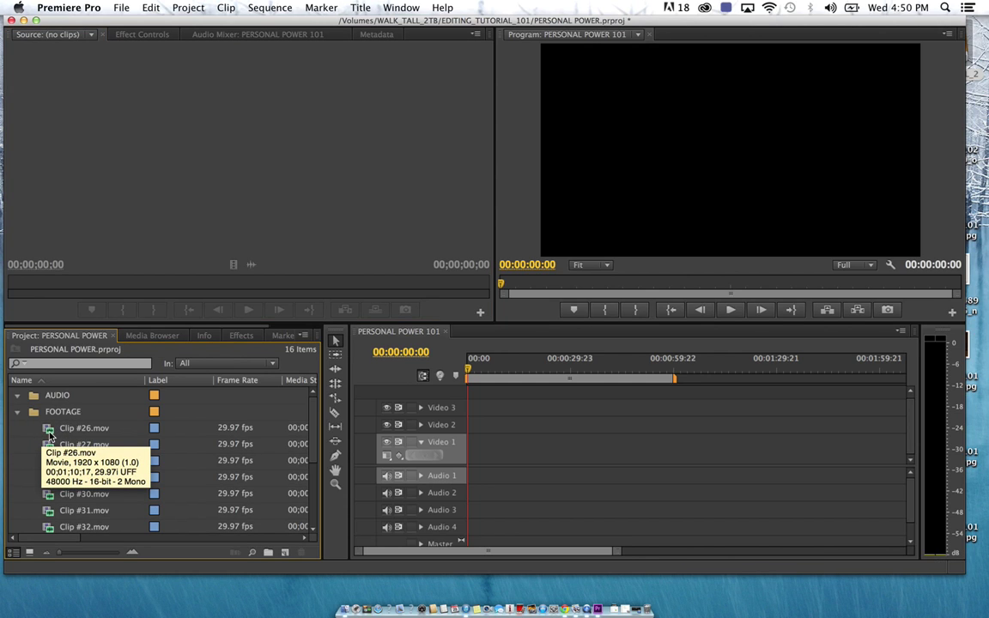
double_click(49, 435)
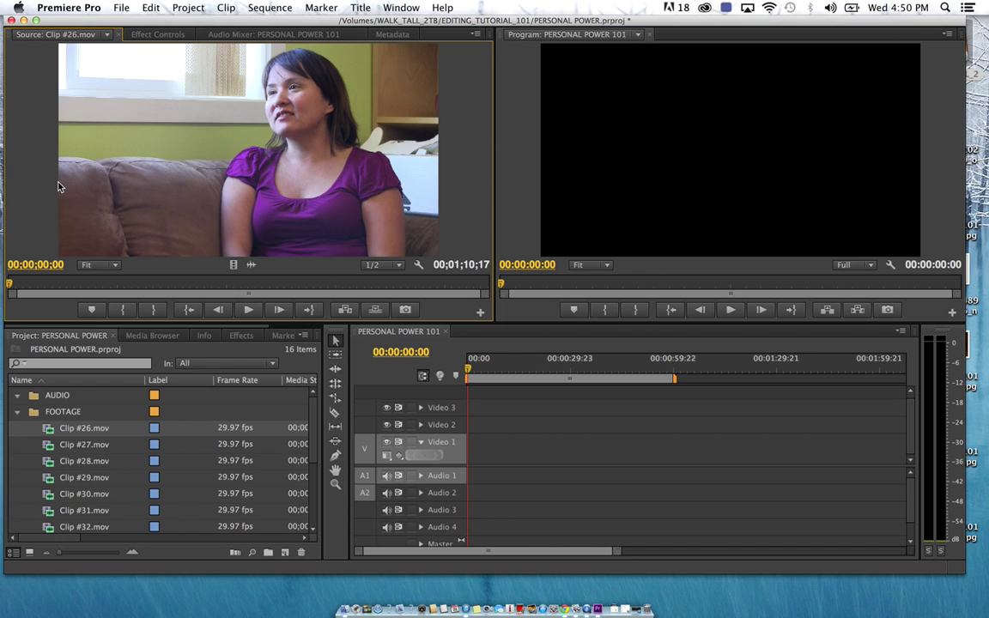
key(space)
key(XF86AudioRaiseVolume)
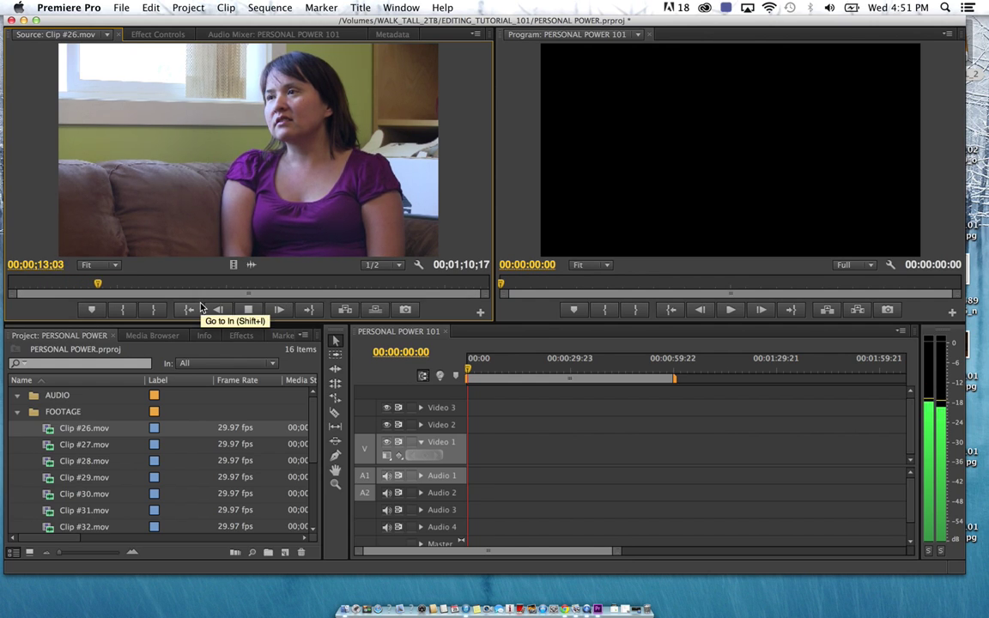
mouse_move(98, 283)
mouse_down()
mouse_move(307, 283)
mouse_move(224, 283)
mouse_move(189, 301)
mouse_move(95, 295)
mouse_up()
key(space)
key(XF86AudioRaiseVolume)
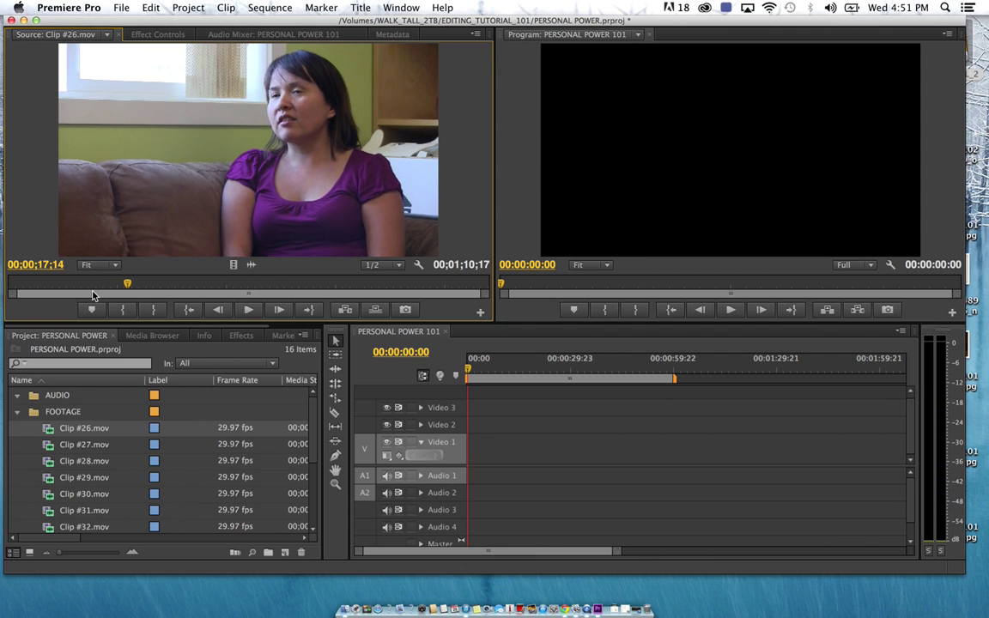
key(space)
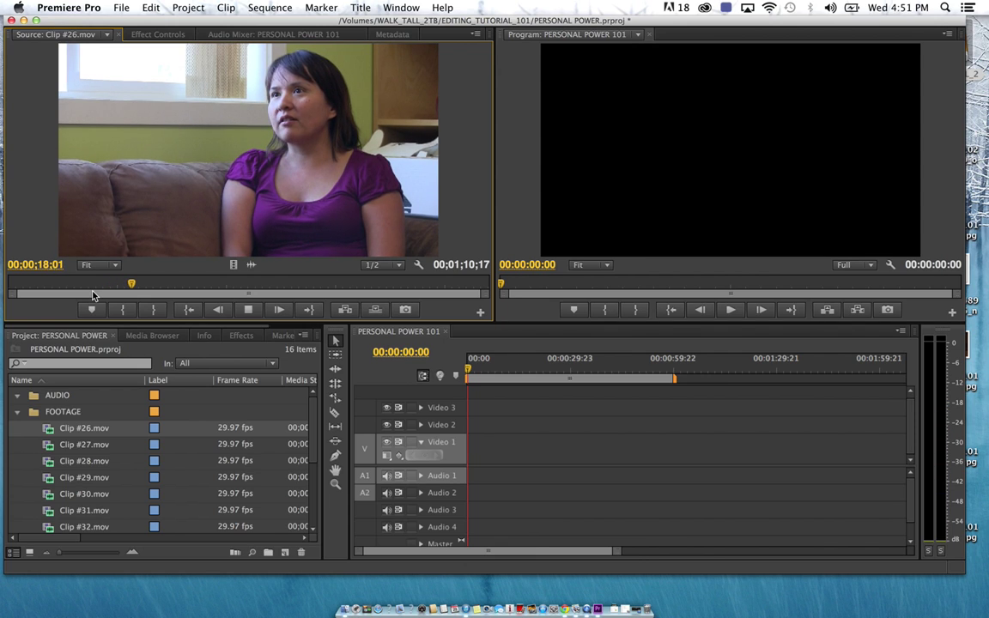
key(j)
key(k)
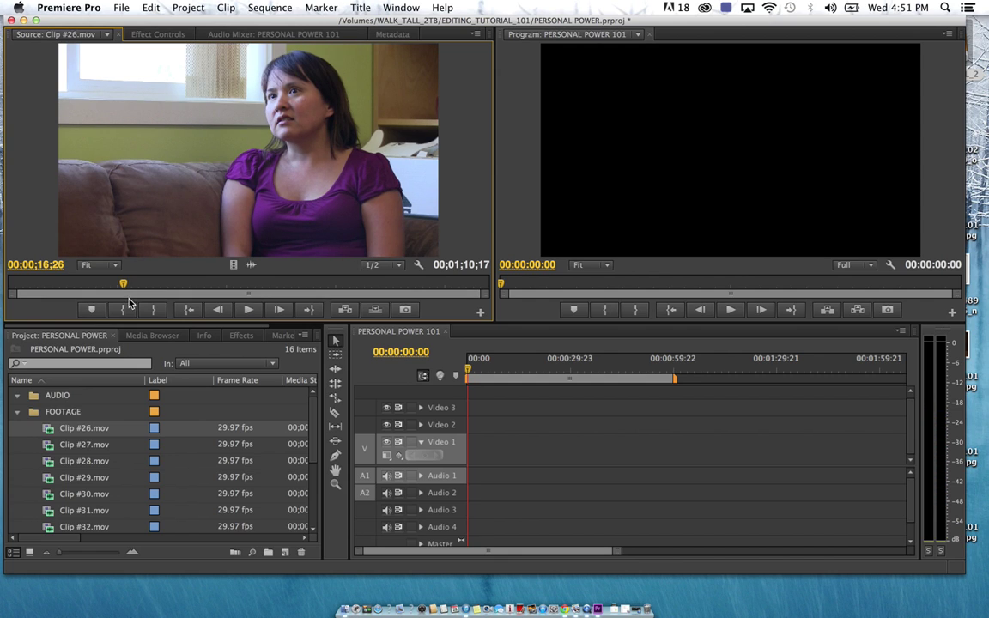
drag(123, 284, 120, 289)
Mark Clip #26 In near 16;19 and Out at 28;24, then scrub to review the range
click(124, 313)
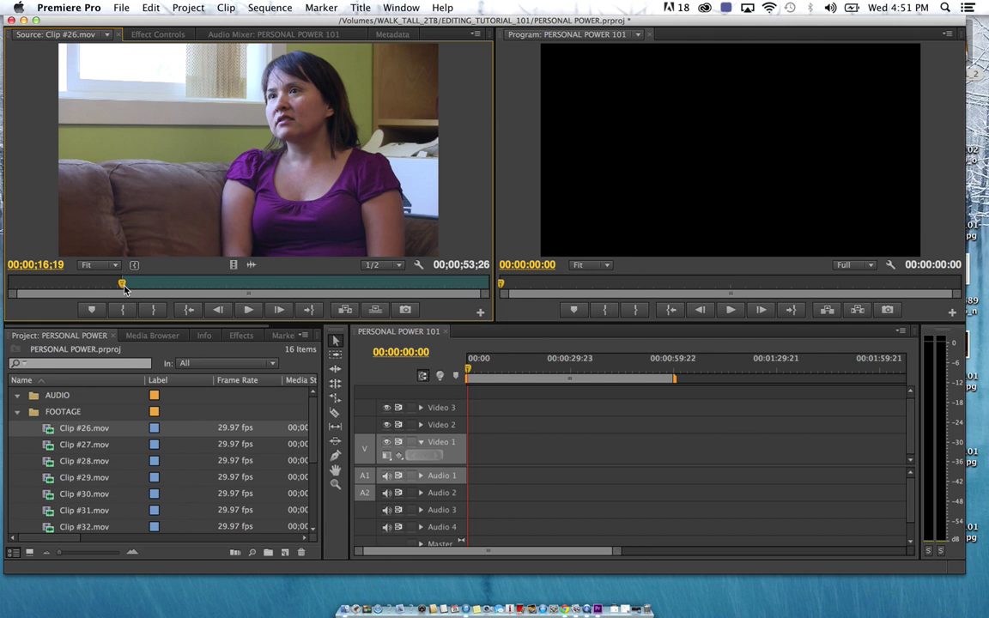
drag(125, 289, 204, 286)
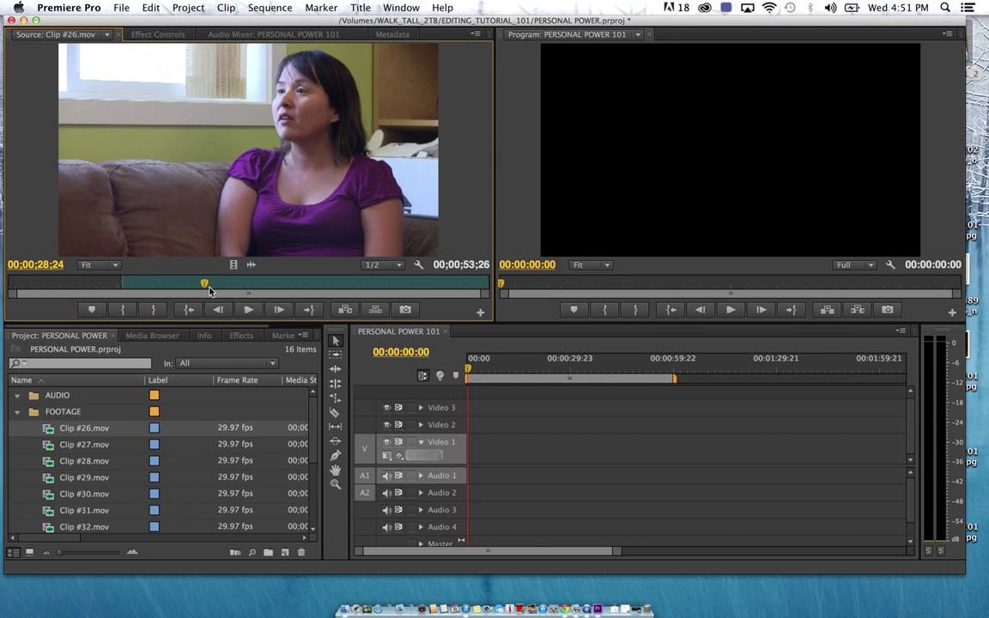
click(155, 311)
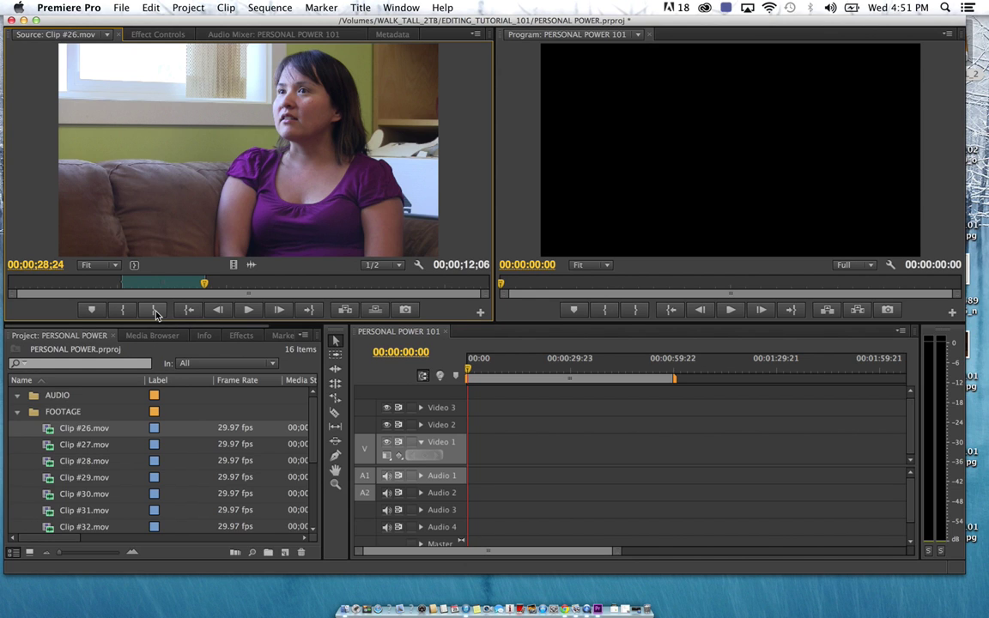
drag(204, 286, 128, 286)
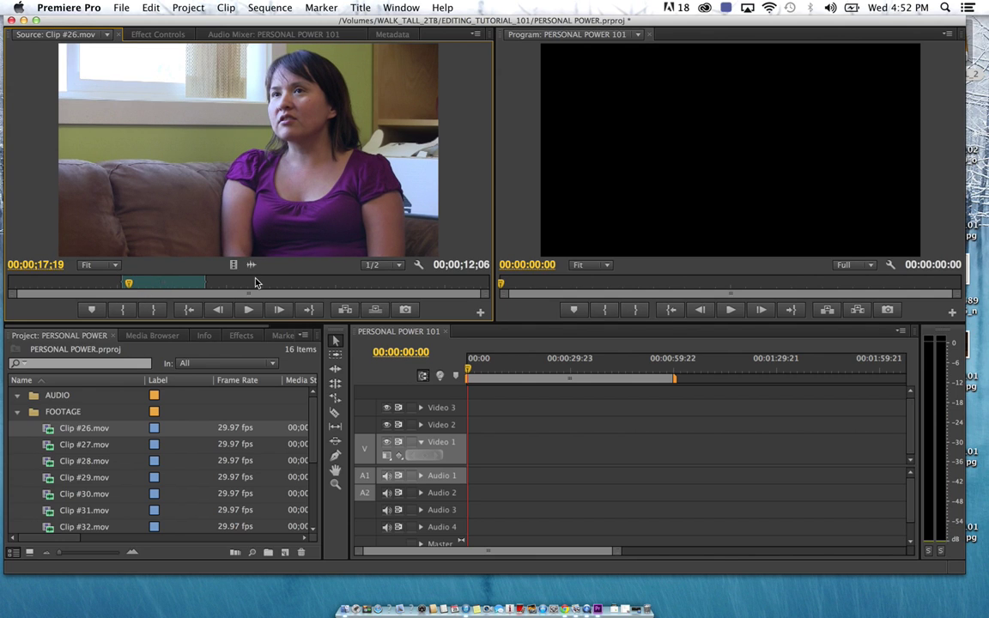
drag(241, 285, 385, 284)
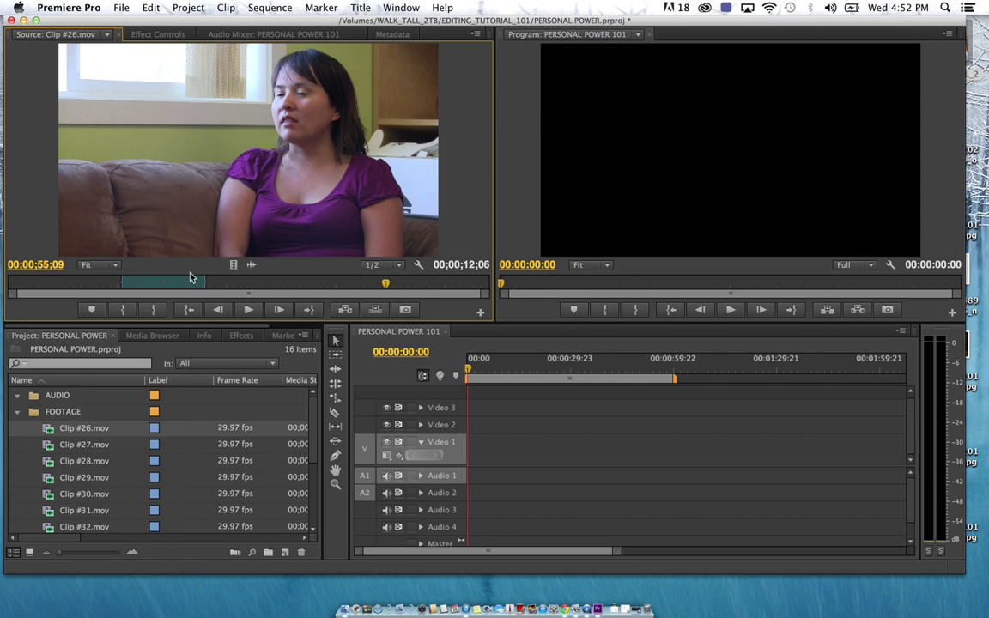
drag(187, 283, 134, 287)
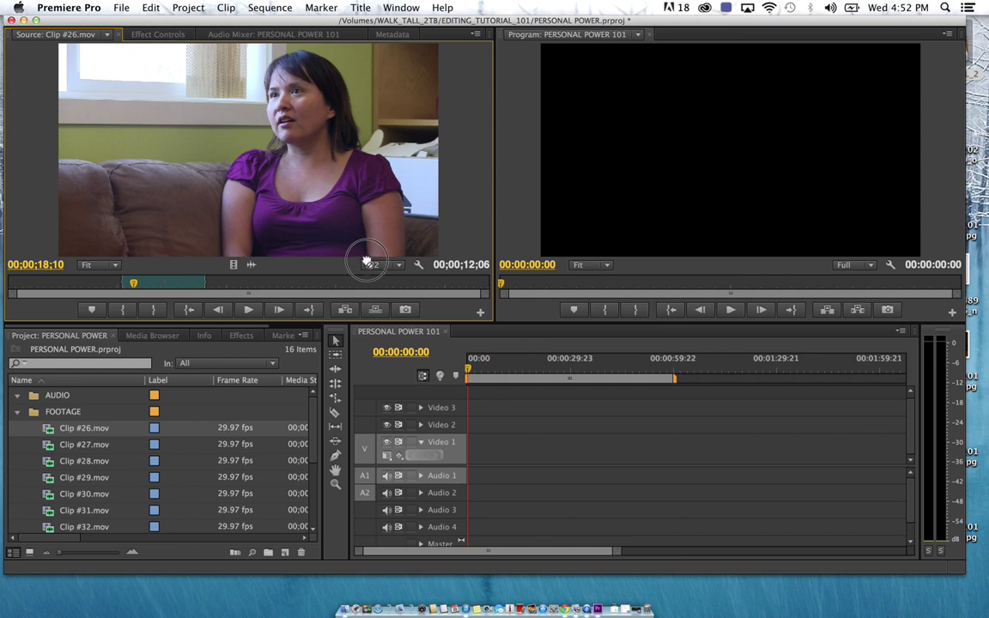
drag(479, 359, 473, 451)
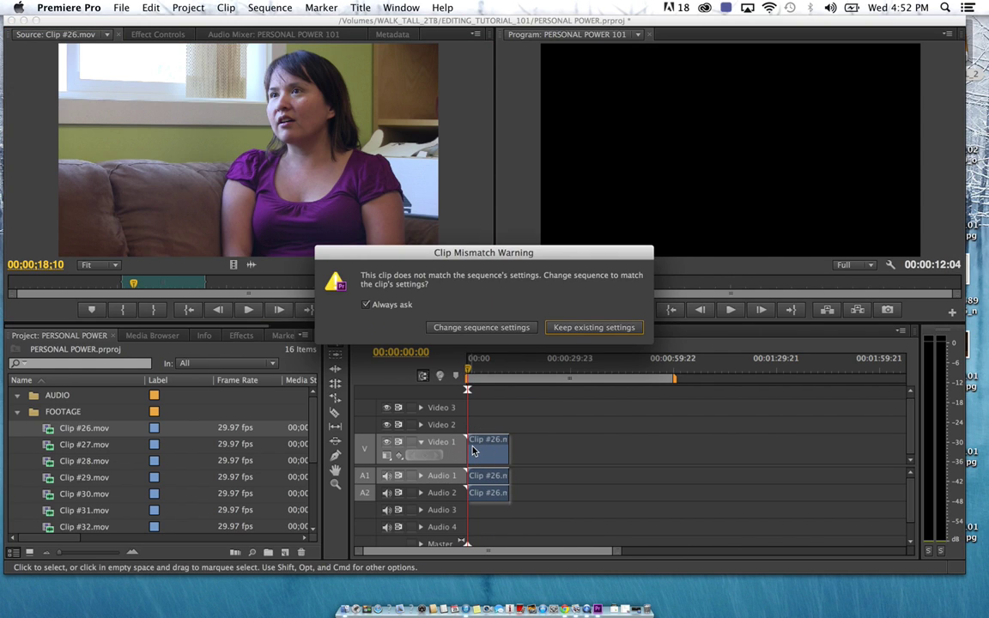
click(592, 328)
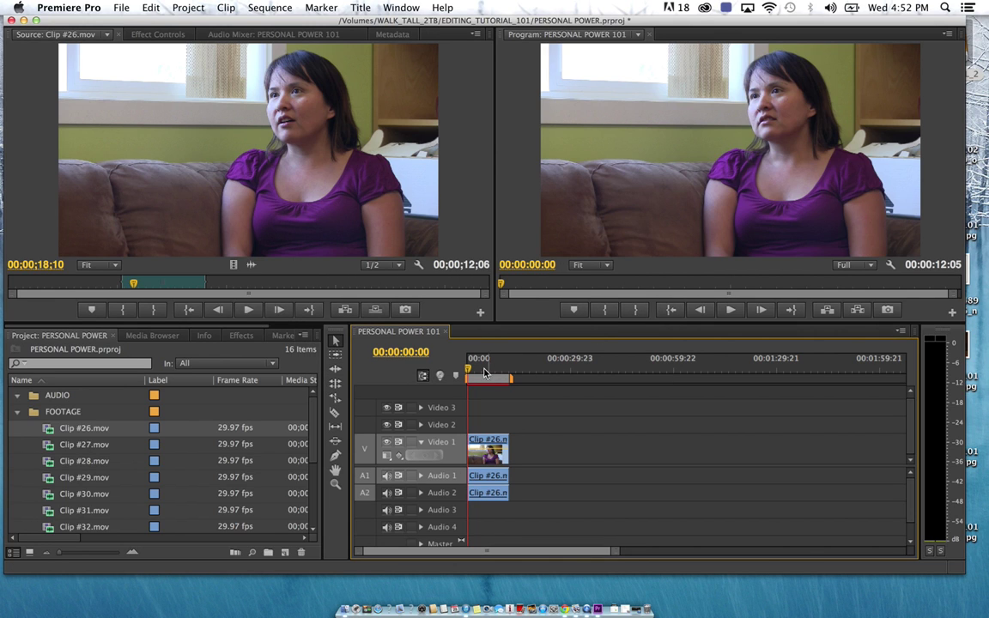
drag(469, 373, 483, 374)
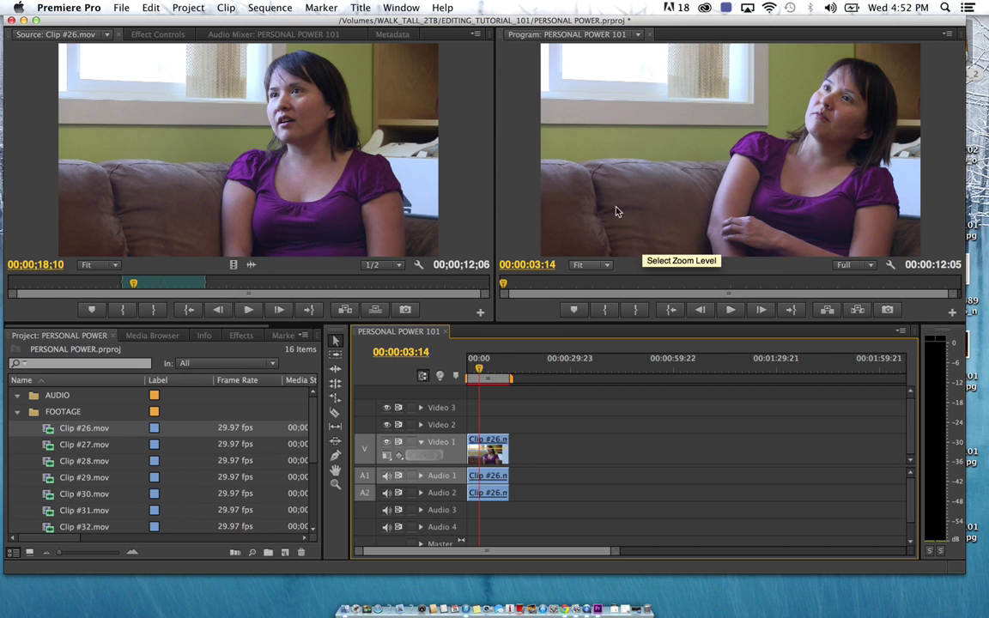
click(485, 369)
drag(485, 369, 465, 375)
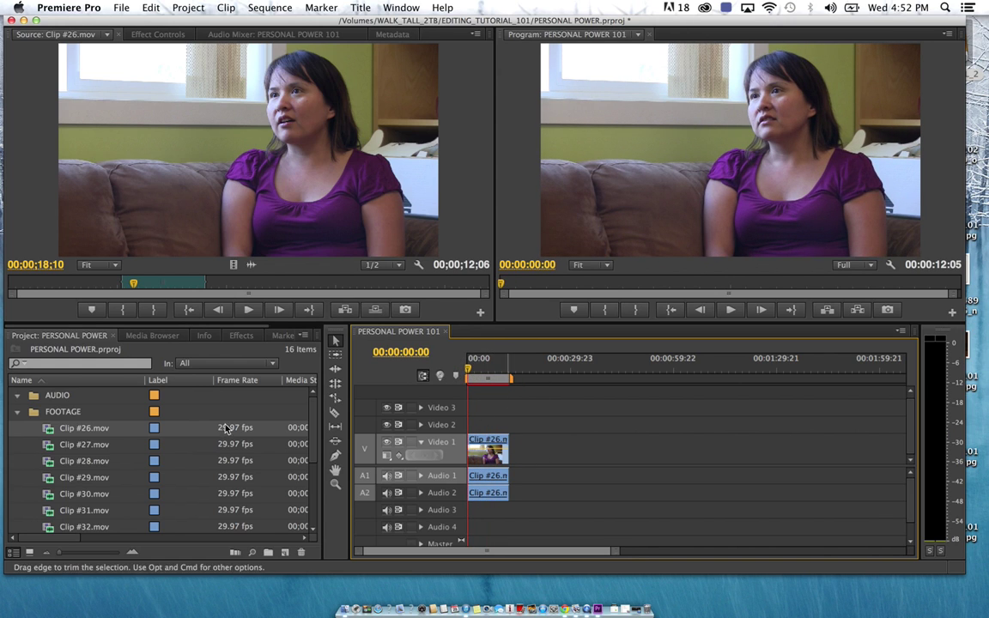
Mark Clip #27 from 19;26 to 24;26 and drop it on Video 1 after Clip #26
double_click(49, 447)
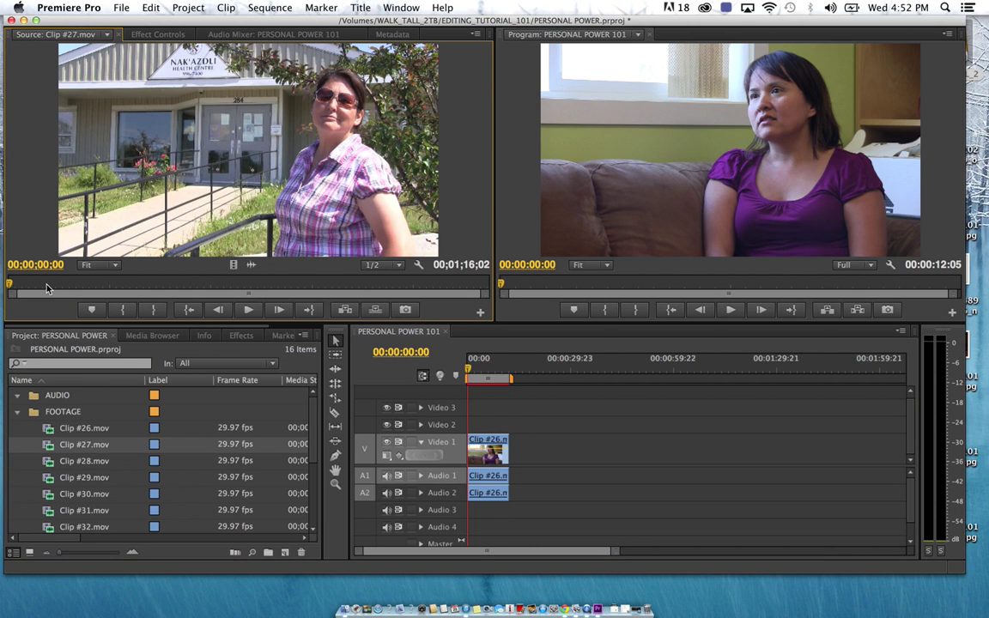
drag(46, 290, 135, 289)
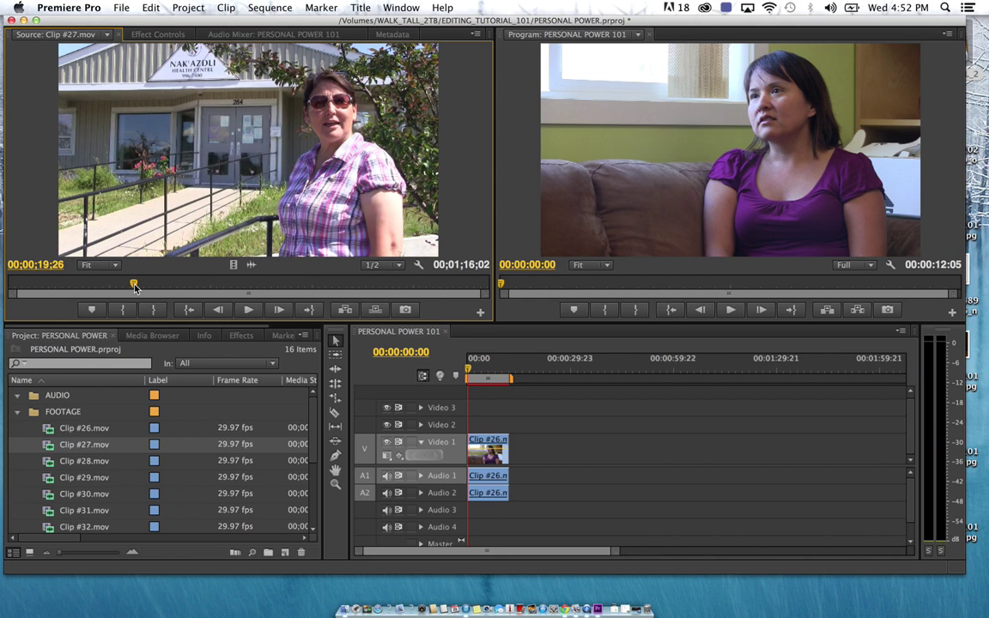
click(124, 310)
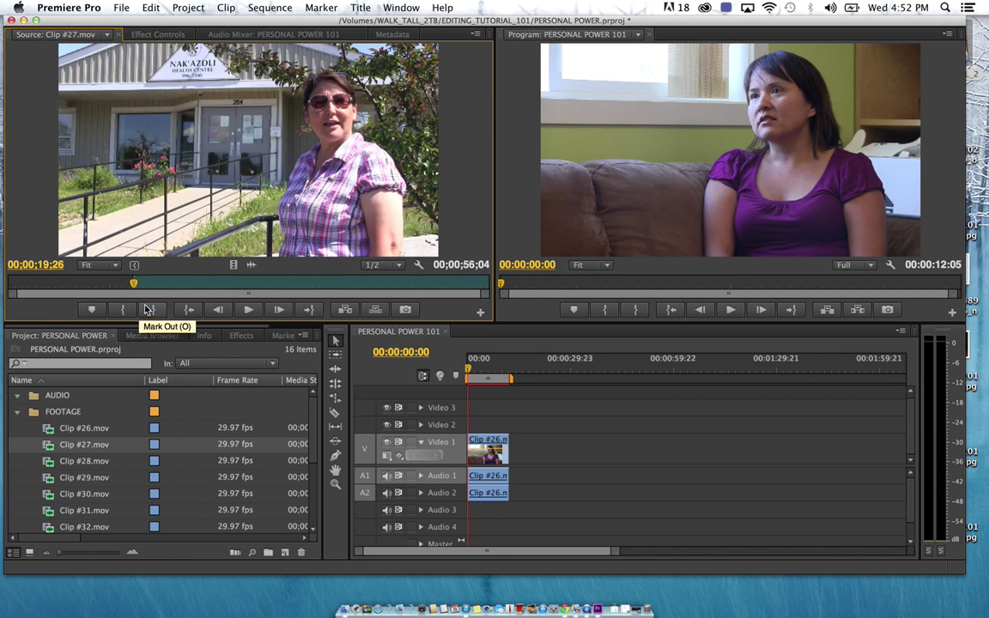
key(space)
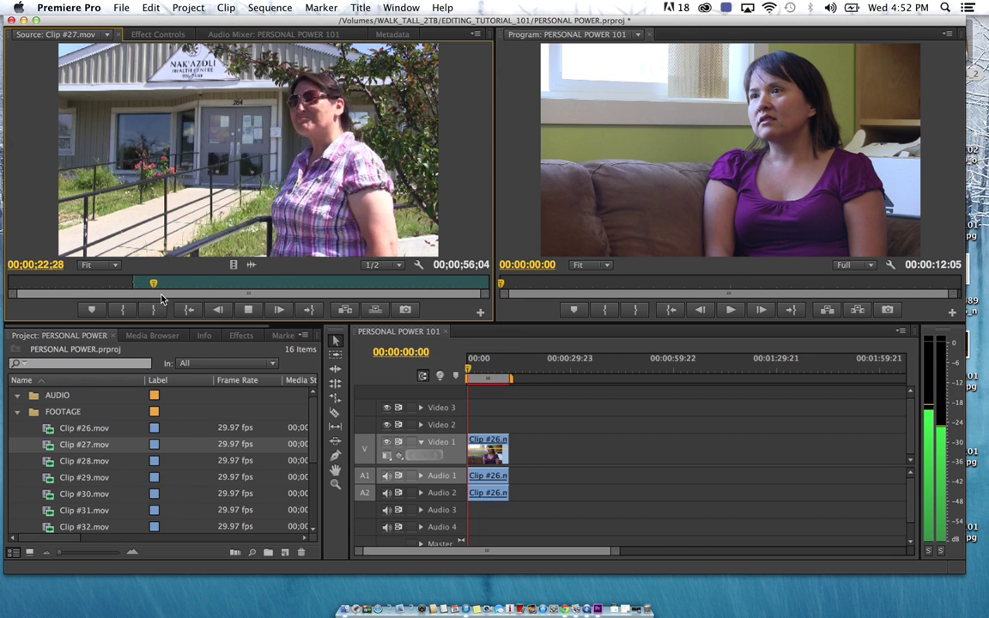
key(space)
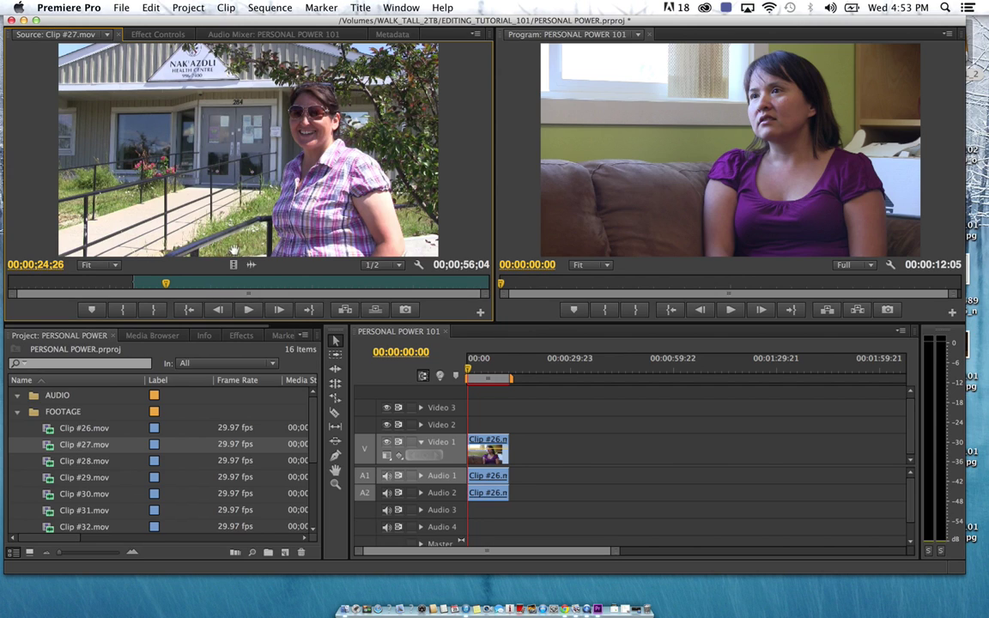
click(159, 315)
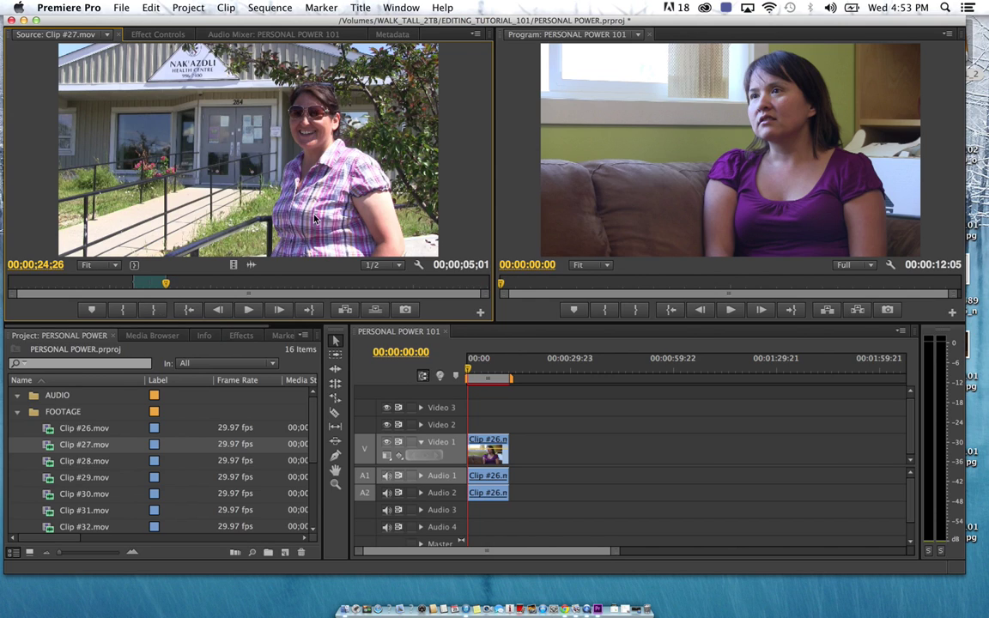
drag(339, 206, 511, 441)
Play the sequence from 00:00:09:10 across the Clip #26–#27 cut to review it
click(499, 372)
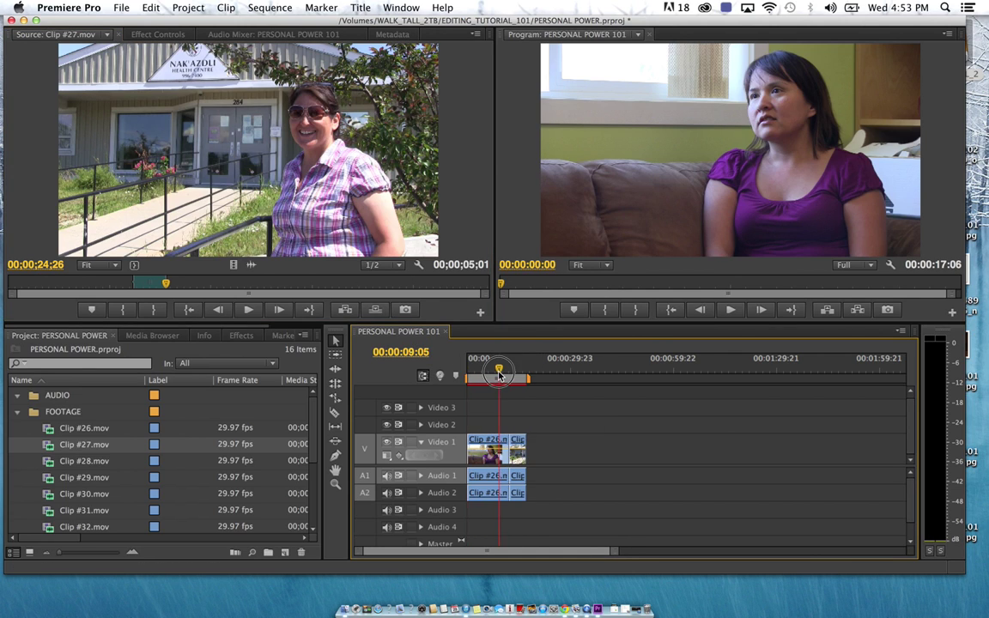
key(space)
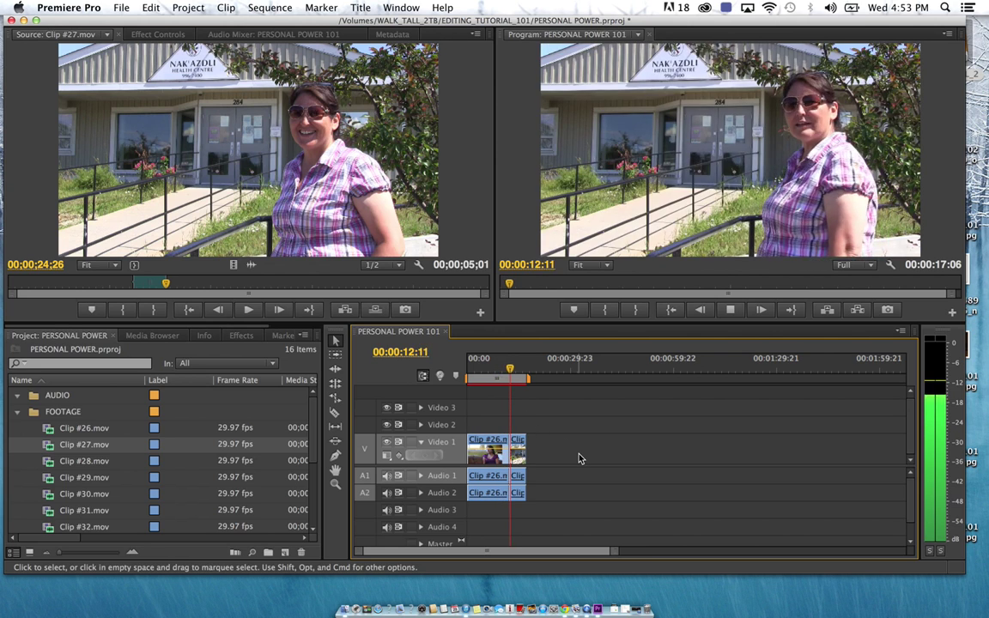
key(space)
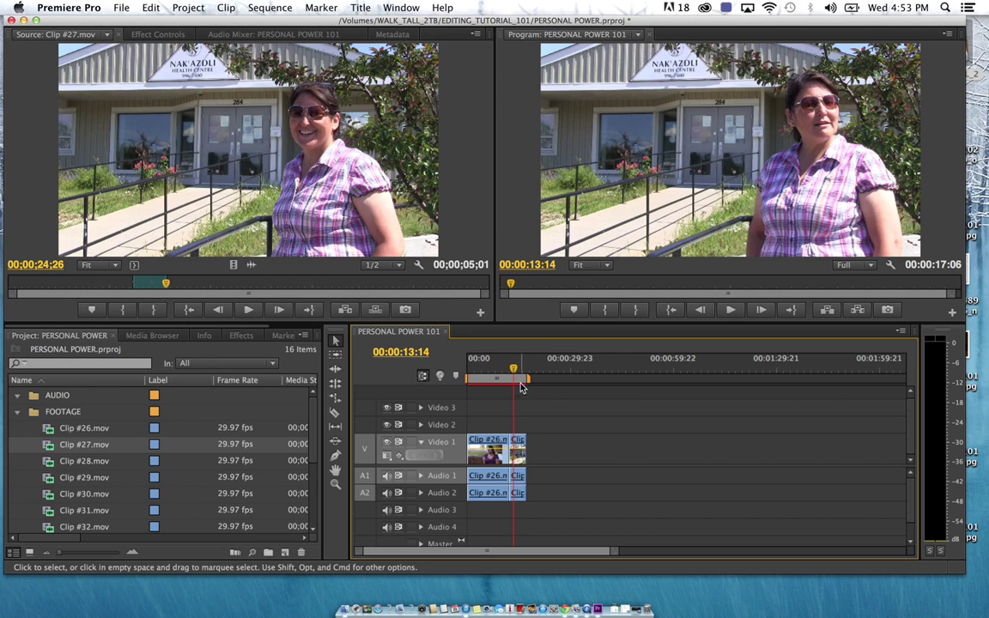
drag(514, 375, 509, 376)
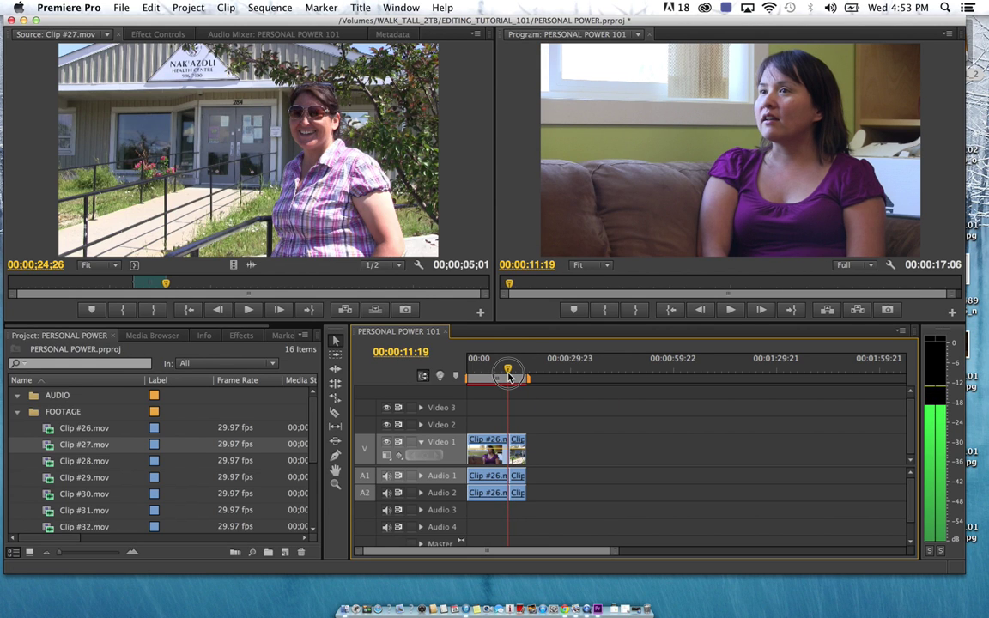
key(space)
key(space)
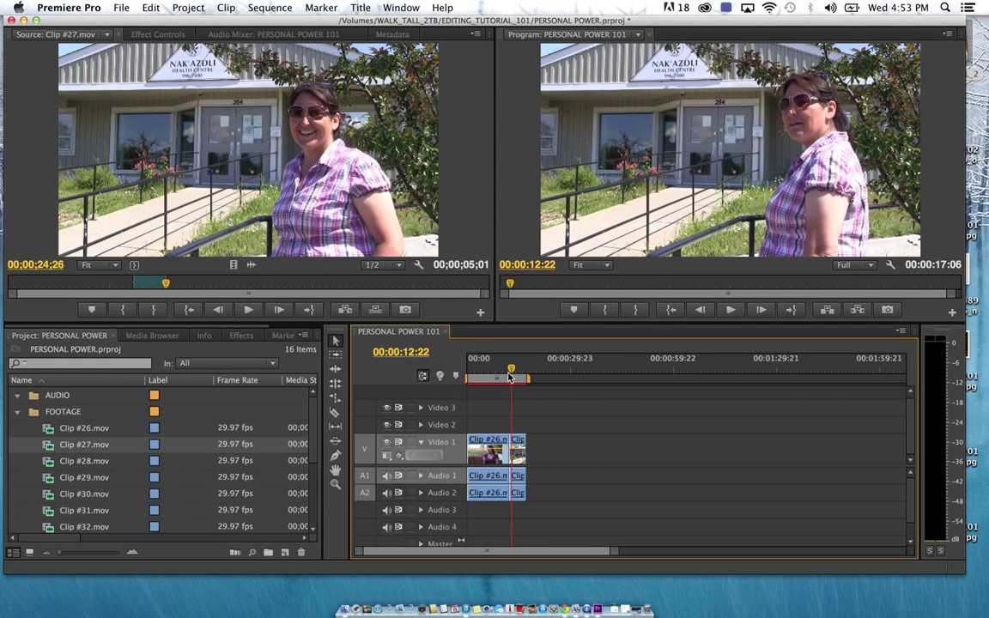
Import PERSONAL_POWER.mov from the PERSONAL_POWER folder and load it in the Source monitor
click(17, 412)
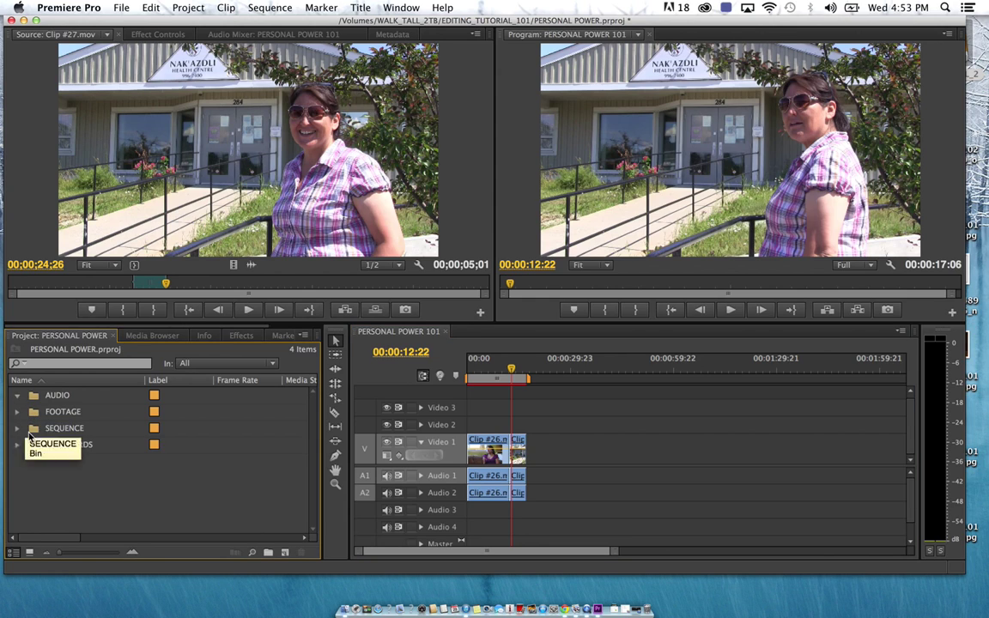
right_click(52, 502)
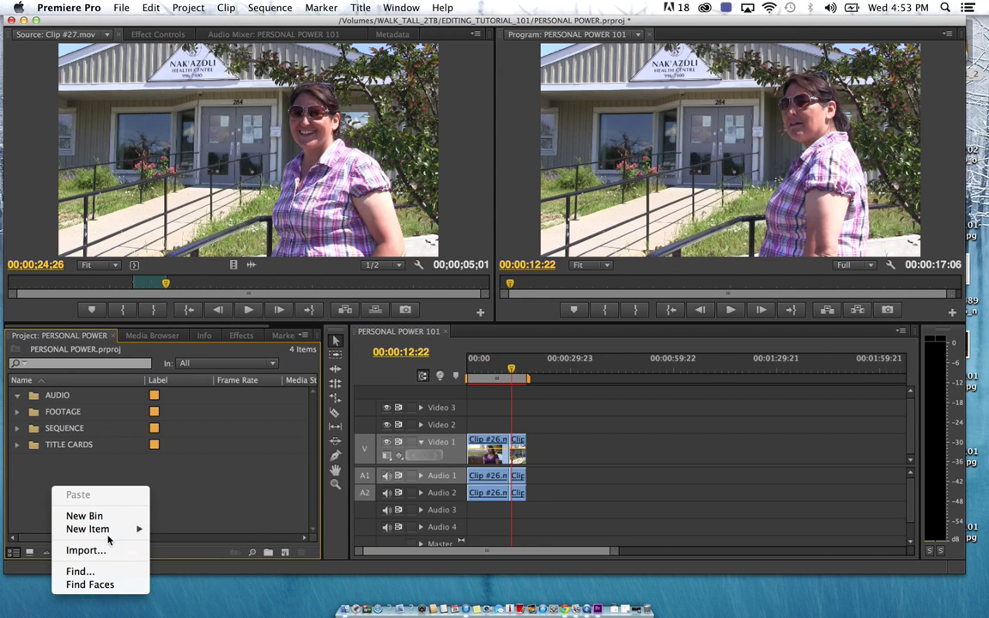
mouse_move(128, 531)
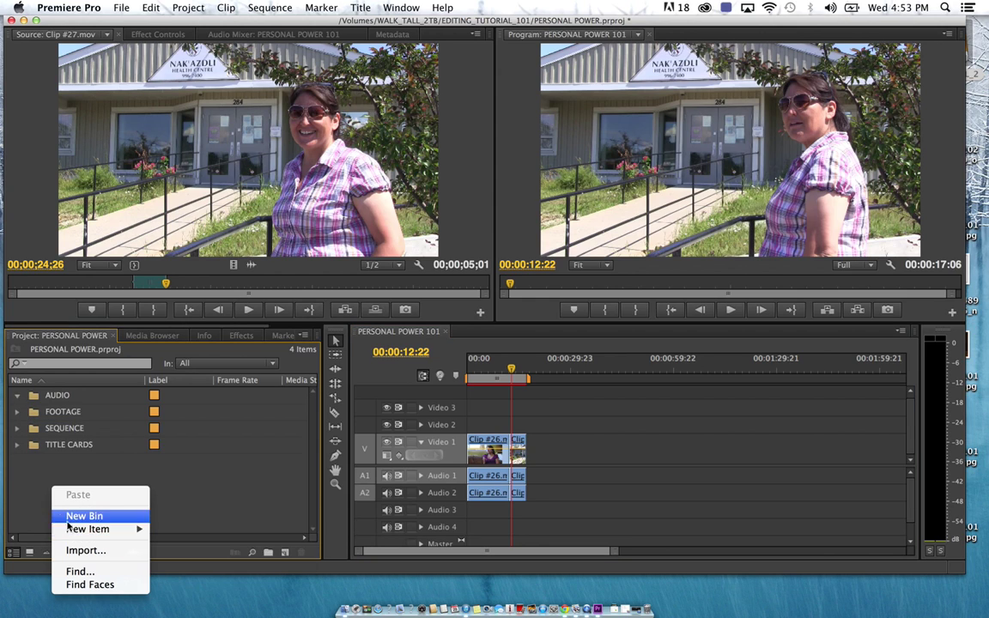
click(86, 551)
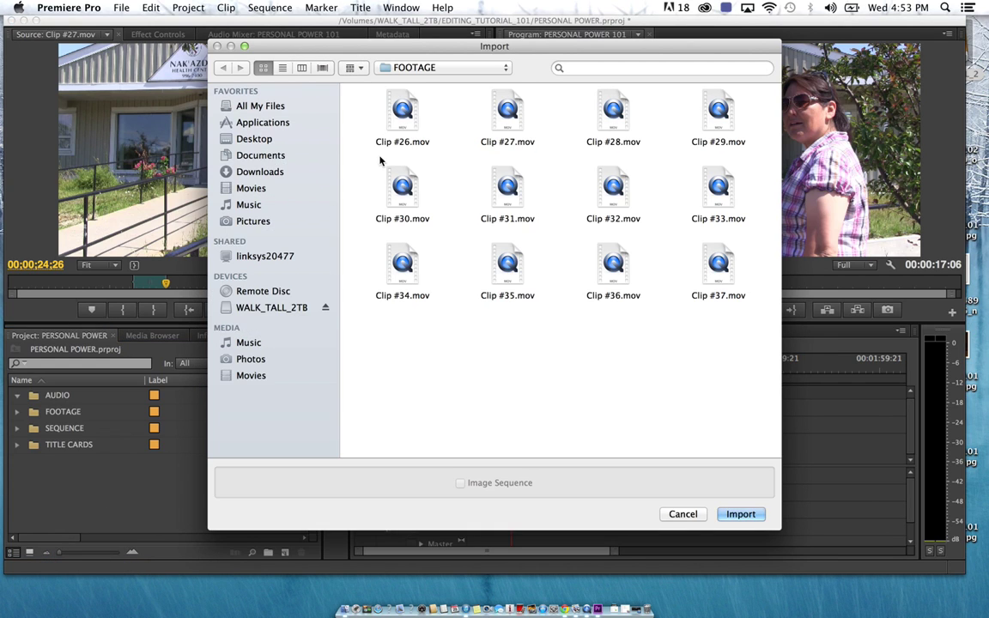
click(415, 67)
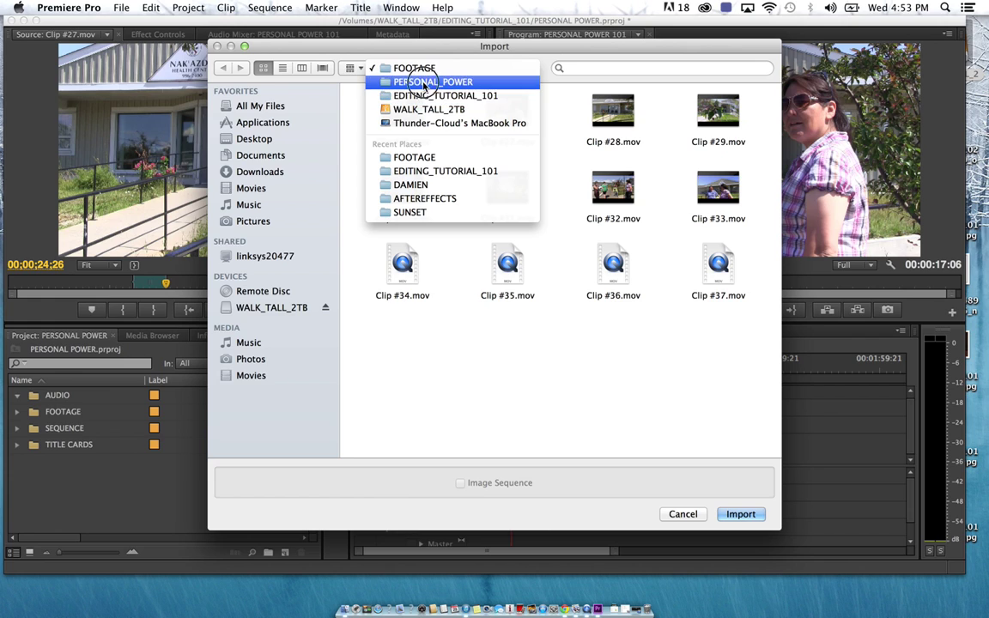
click(434, 81)
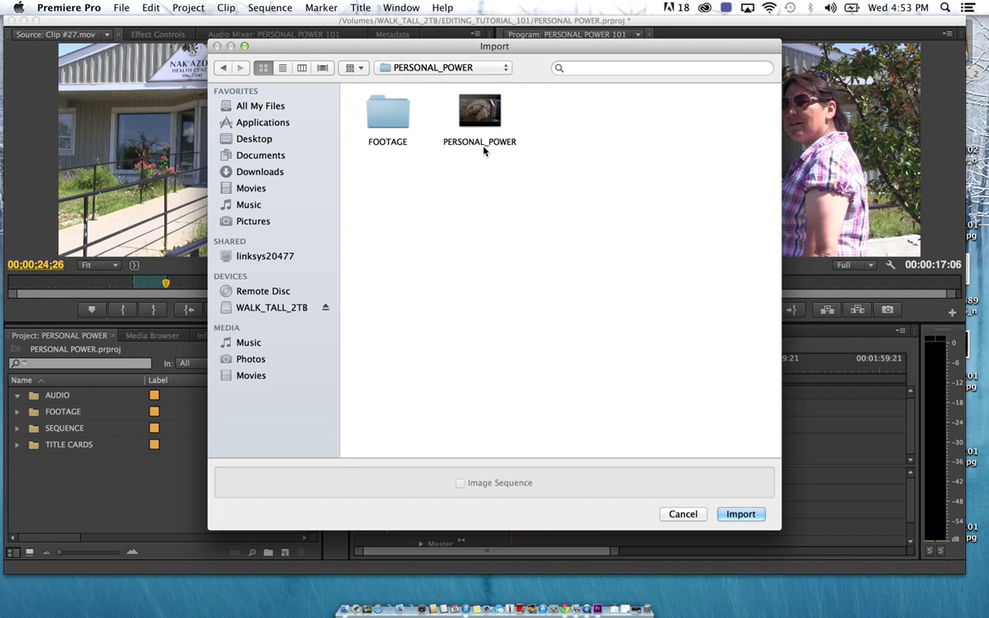
click(481, 137)
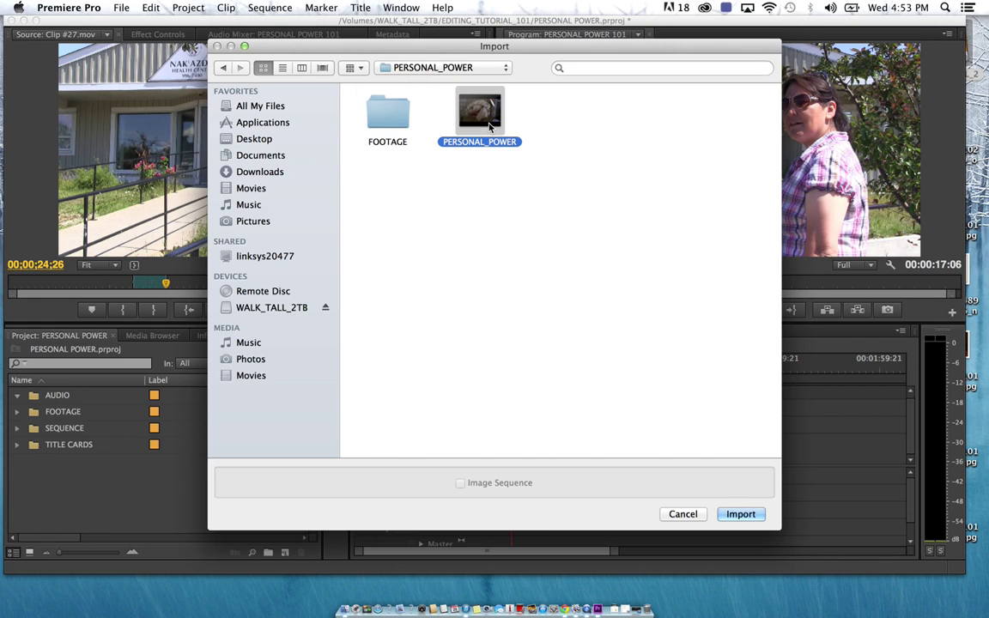
click(741, 513)
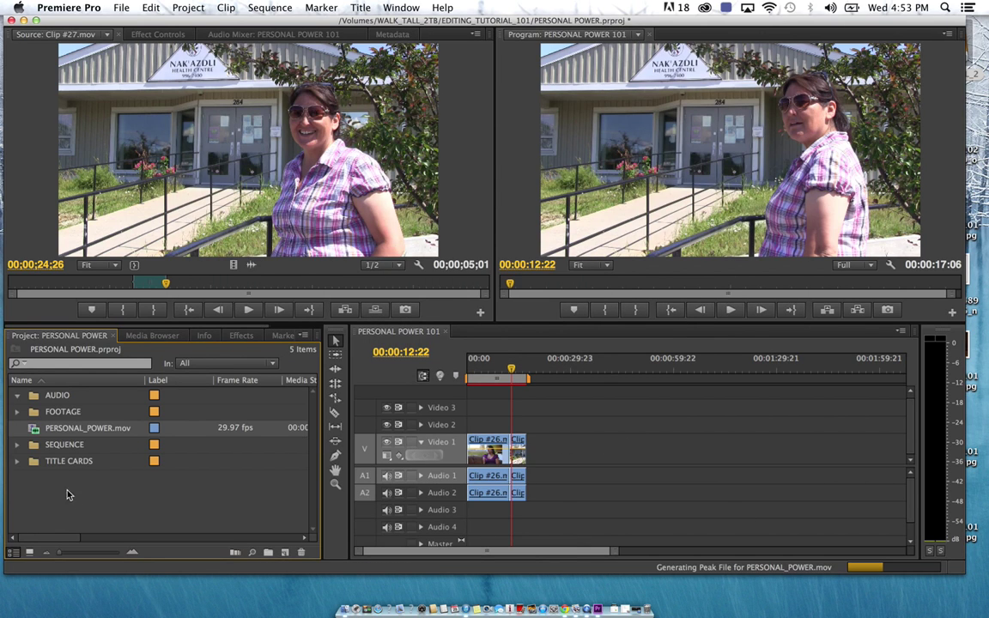
double_click(35, 435)
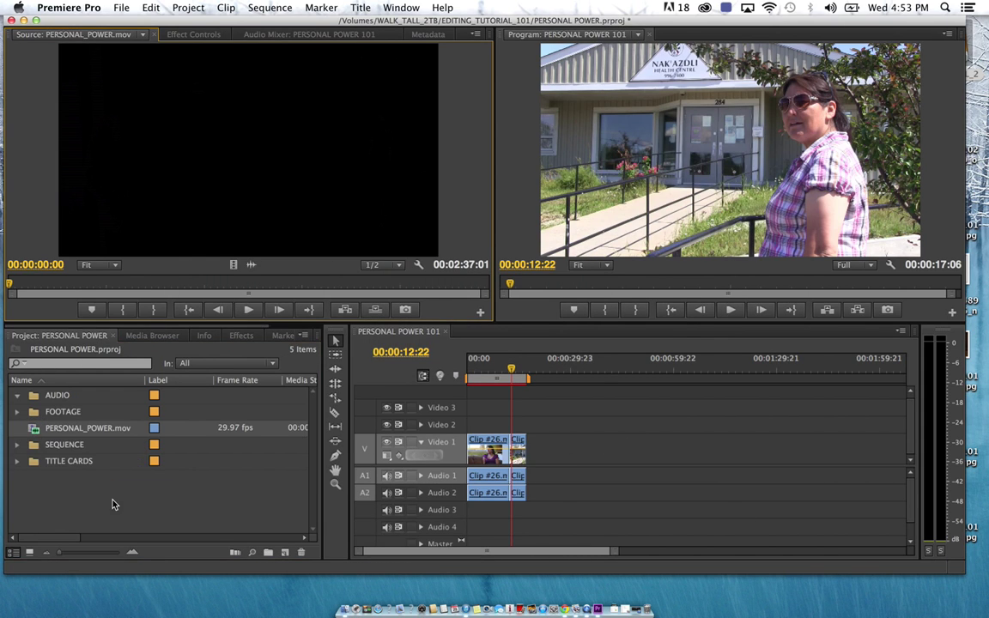
Preview PERSONAL_POWER.mov to 00:00:43:20, then drop it on Video 1 after the opening clips
key(space)
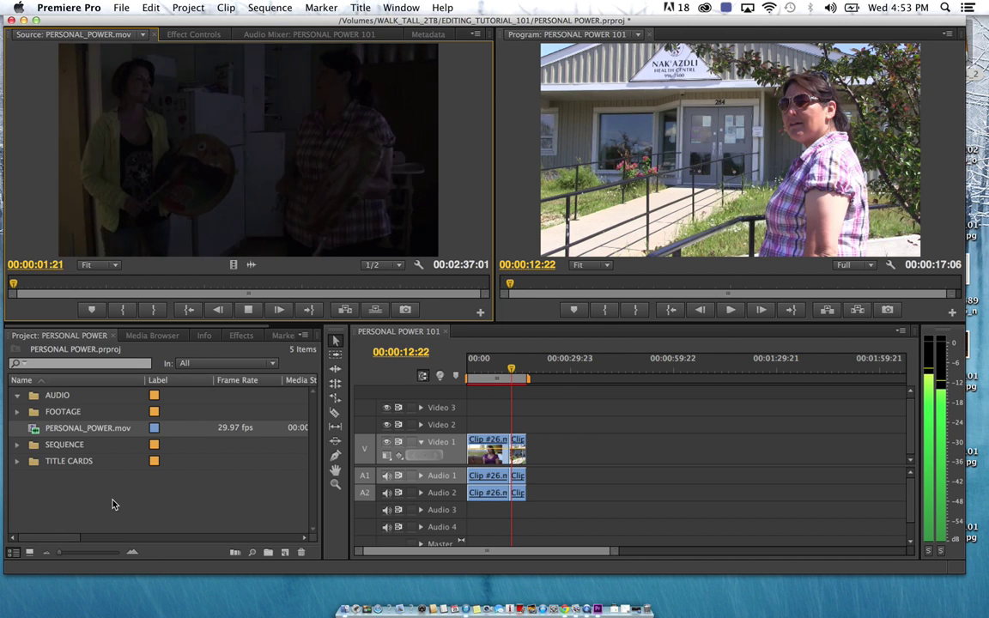
key(XF86AudioRaiseVolume)
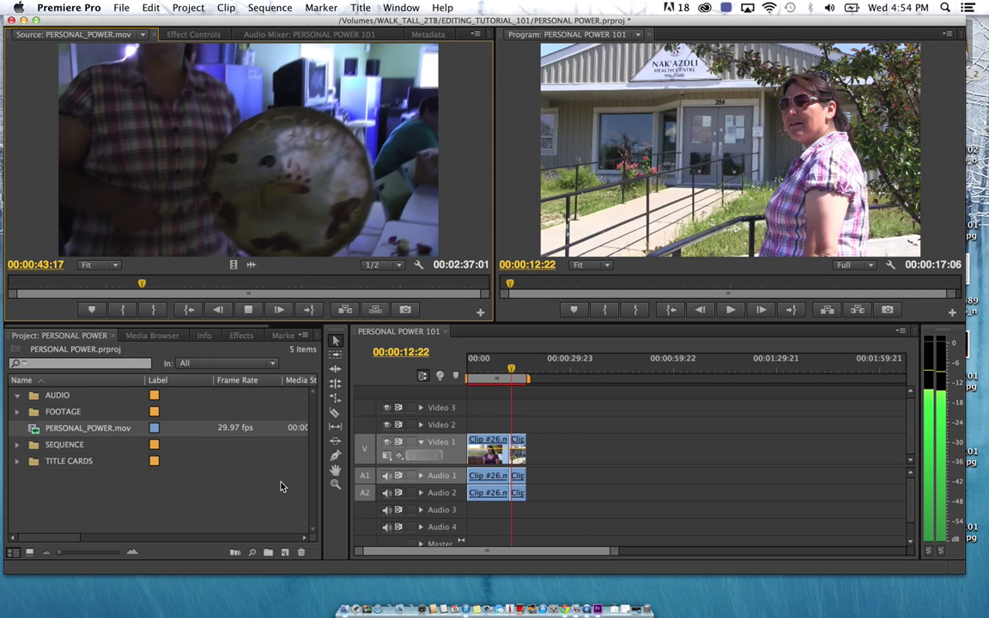
key(space)
drag(294, 211, 572, 449)
drag(592, 369, 630, 380)
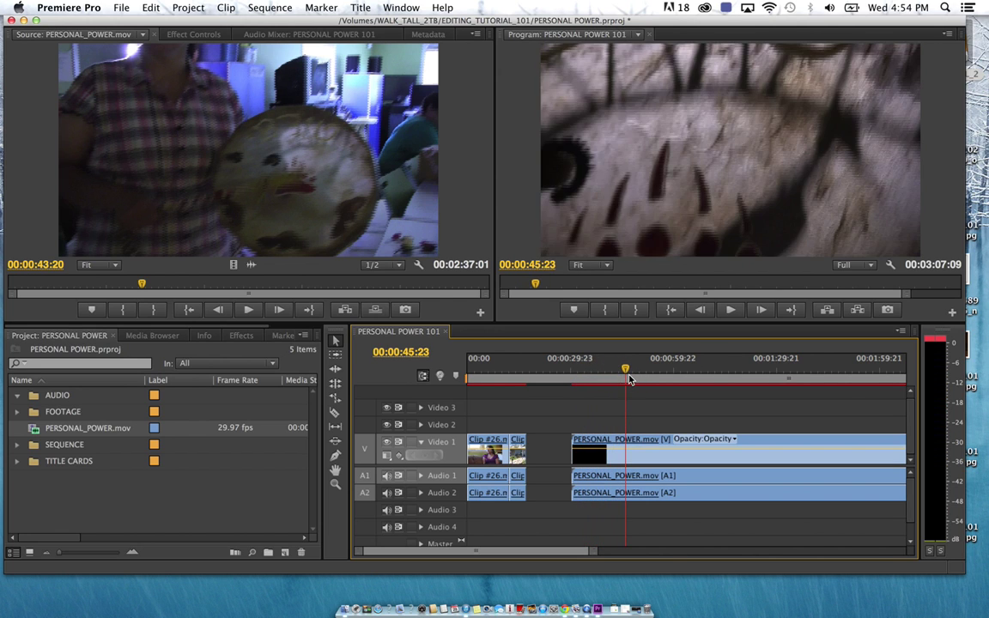
Expand the FOOTAGE folder and load Clip #31.mov in the Source monitor
click(16, 412)
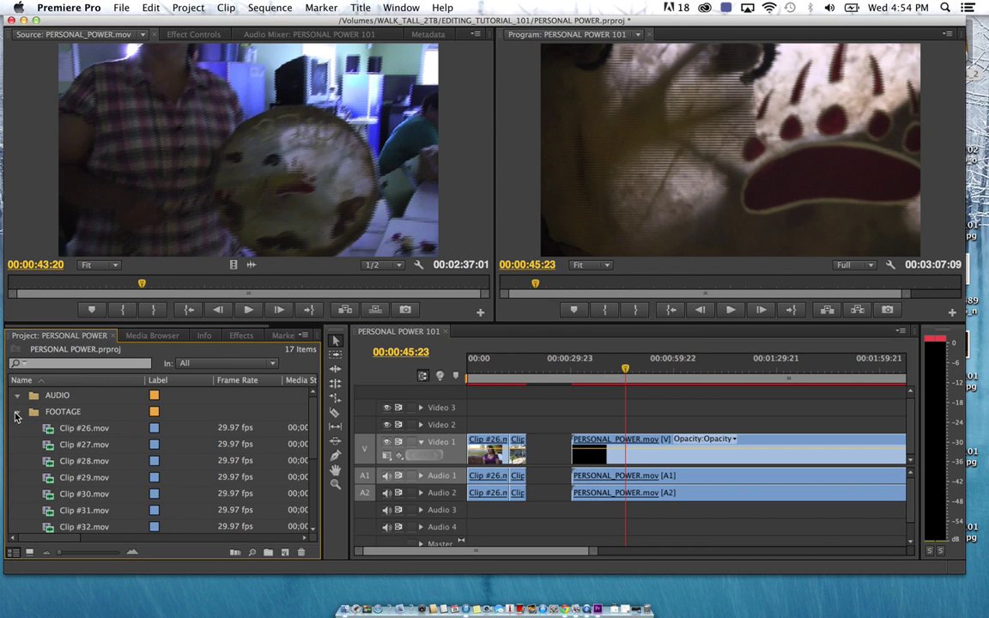
scroll(61, 483, down, 2)
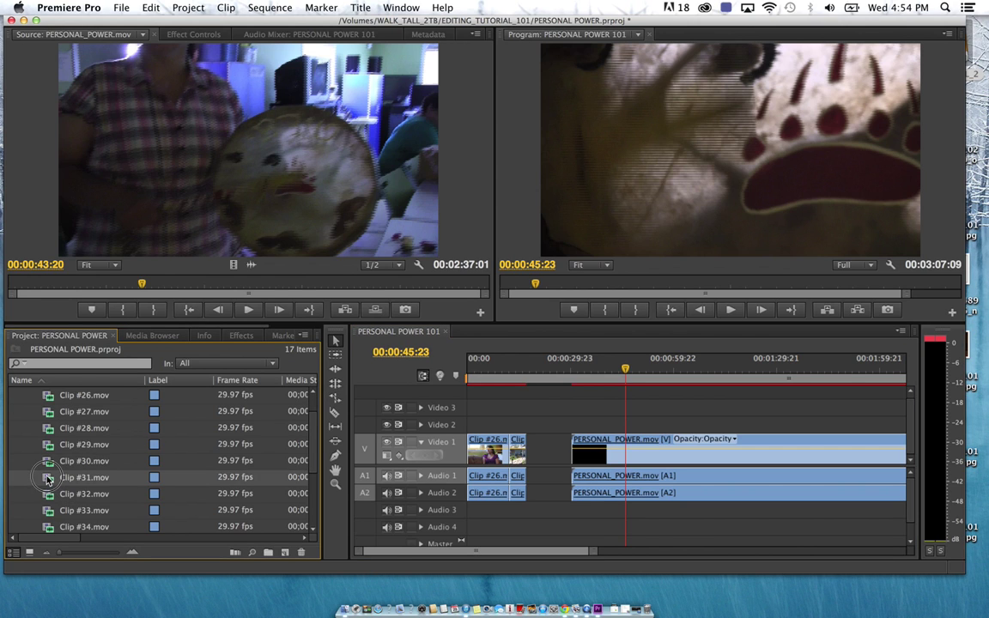
double_click(50, 477)
Delete the Clip #26 and #27 shots and push the PERSONAL_POWER clips later in the sequence
click(486, 442)
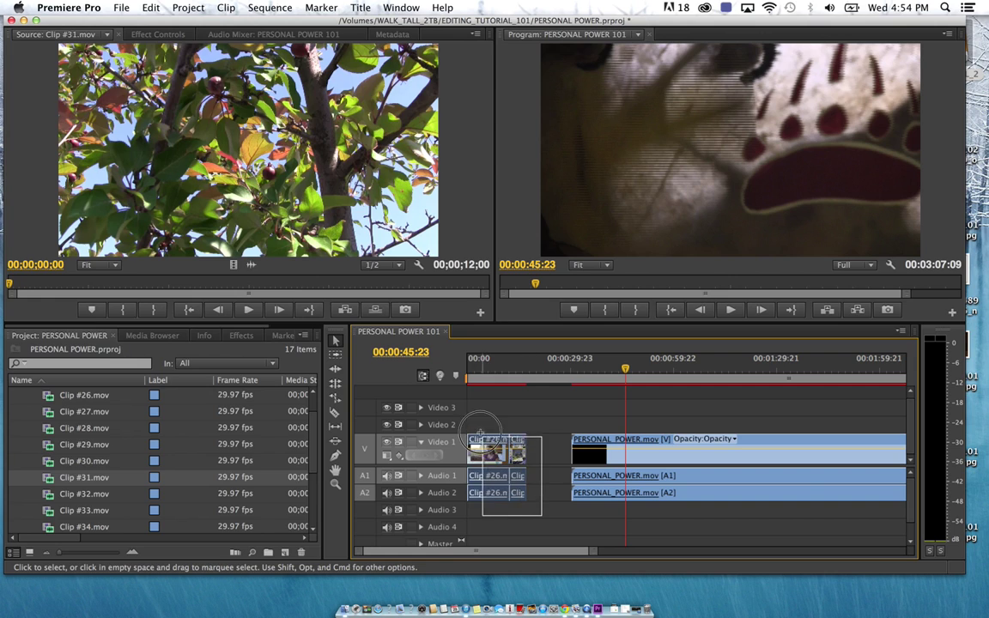
key(Delete)
drag(555, 427, 601, 470)
drag(661, 453, 807, 461)
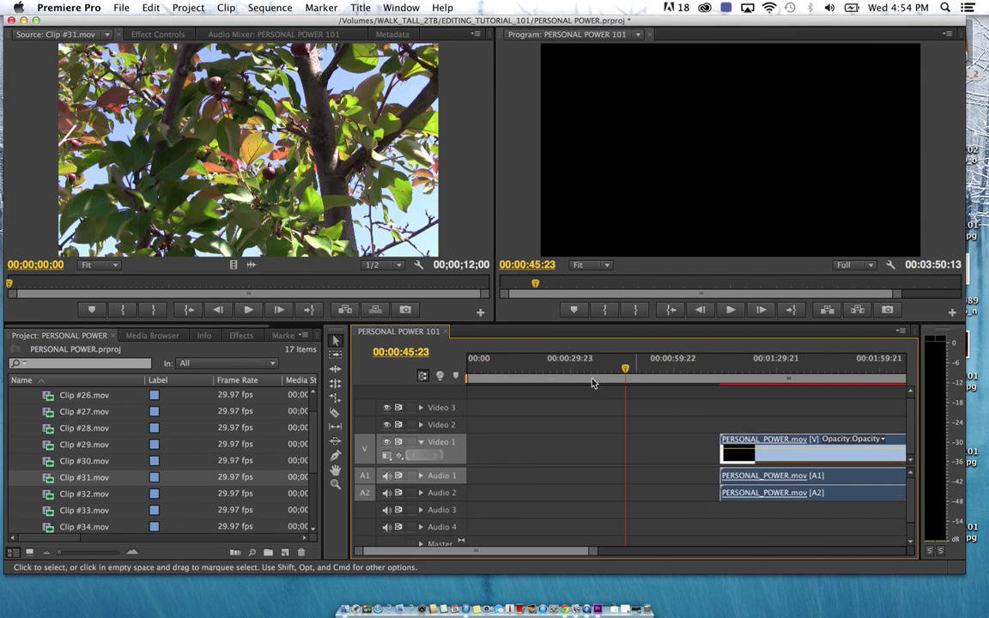
click(562, 368)
drag(662, 369, 767, 370)
Preview Clips #33, #35, #37 and #36 in the Source monitor
scroll(51, 447, down, 3)
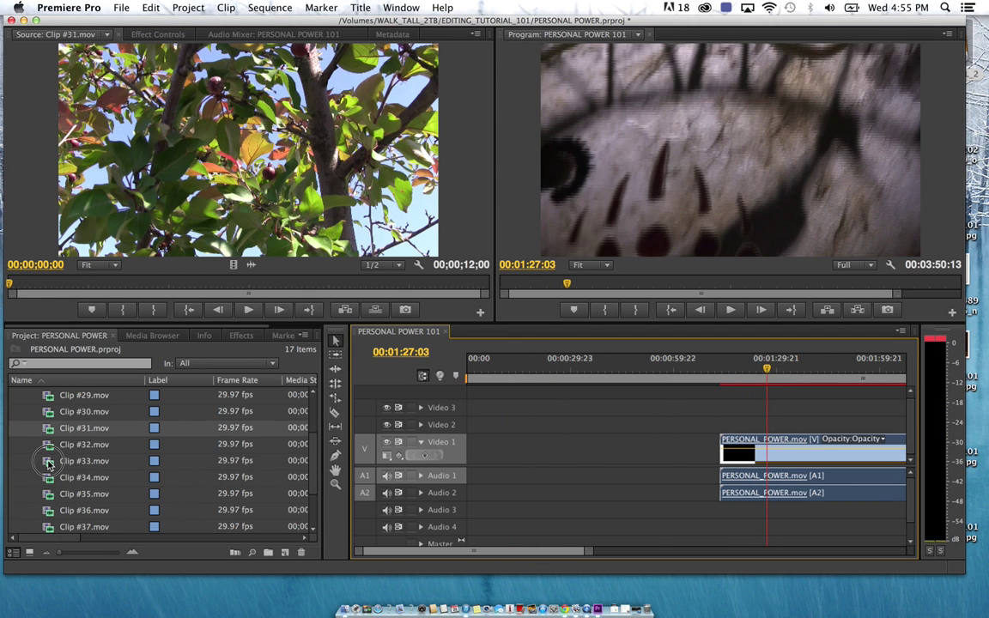
double_click(52, 461)
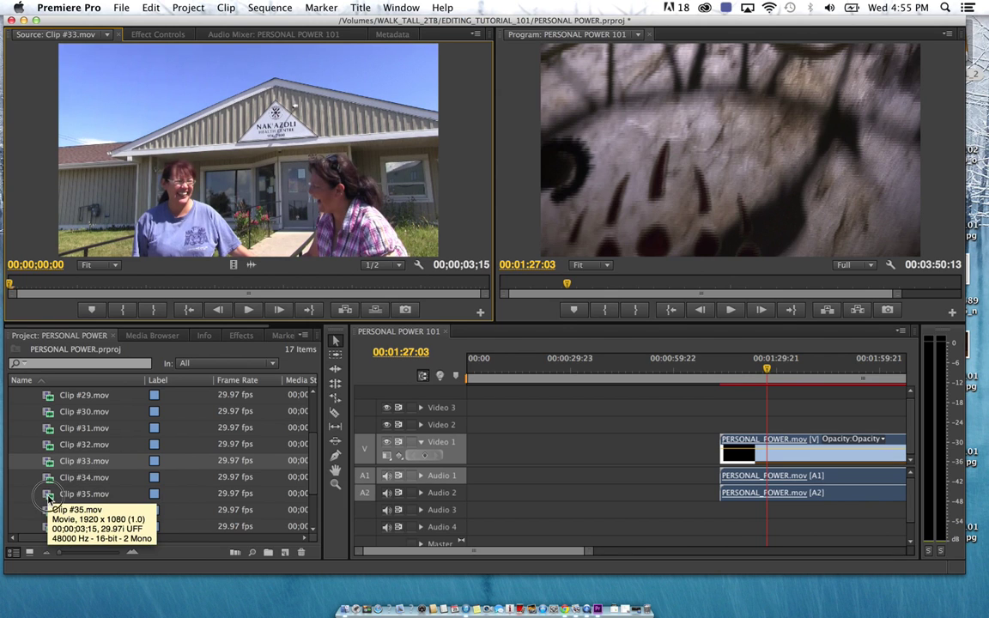
double_click(49, 494)
scroll(49, 502, down, 3)
double_click(48, 419)
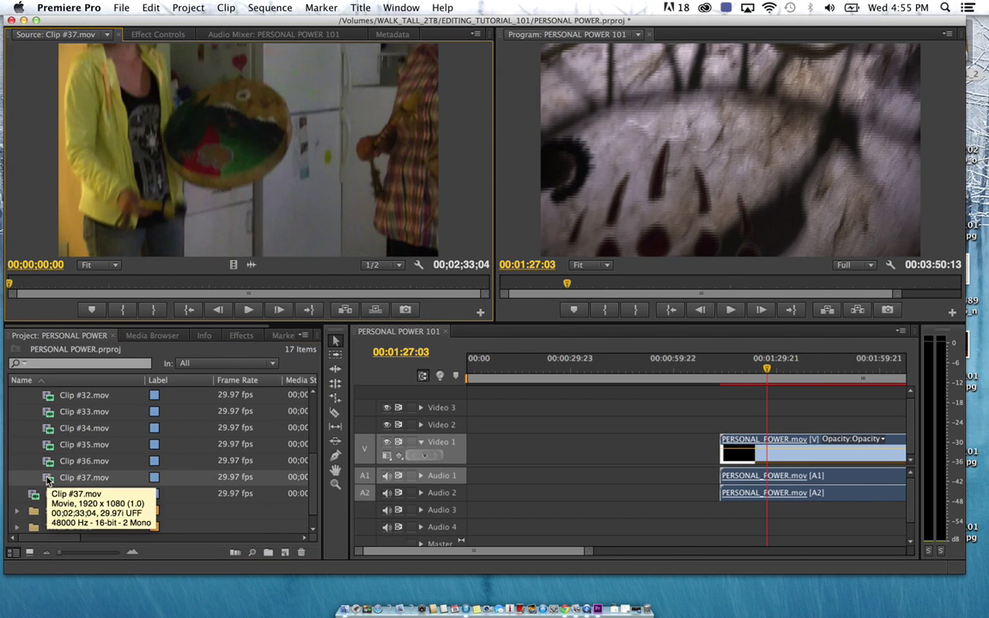
double_click(49, 461)
Mark Clip #37 from 27;10 to 46;12 and place it at the very start of Video 1
double_click(49, 479)
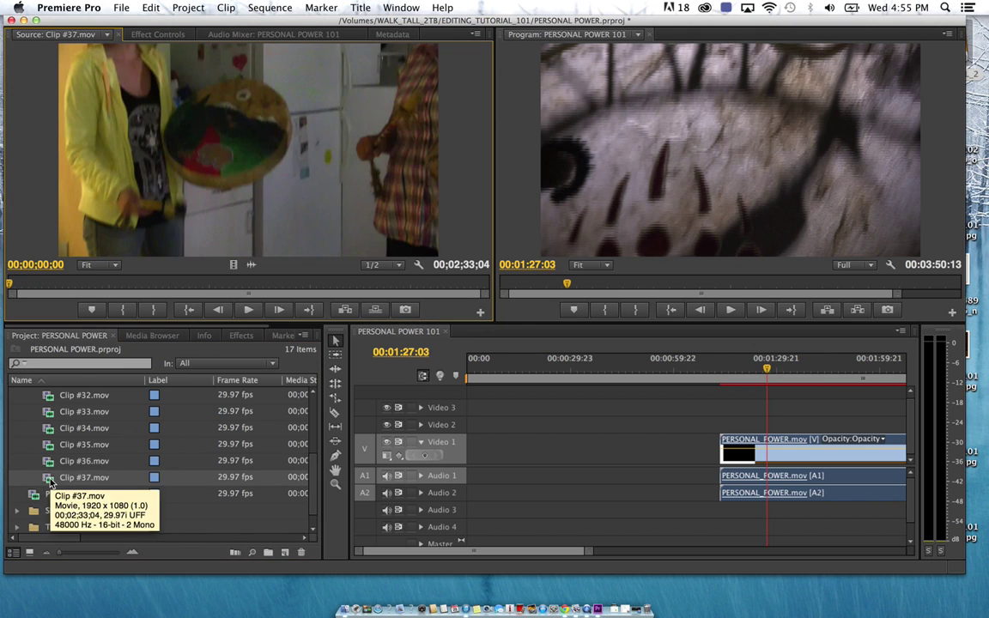
key(space)
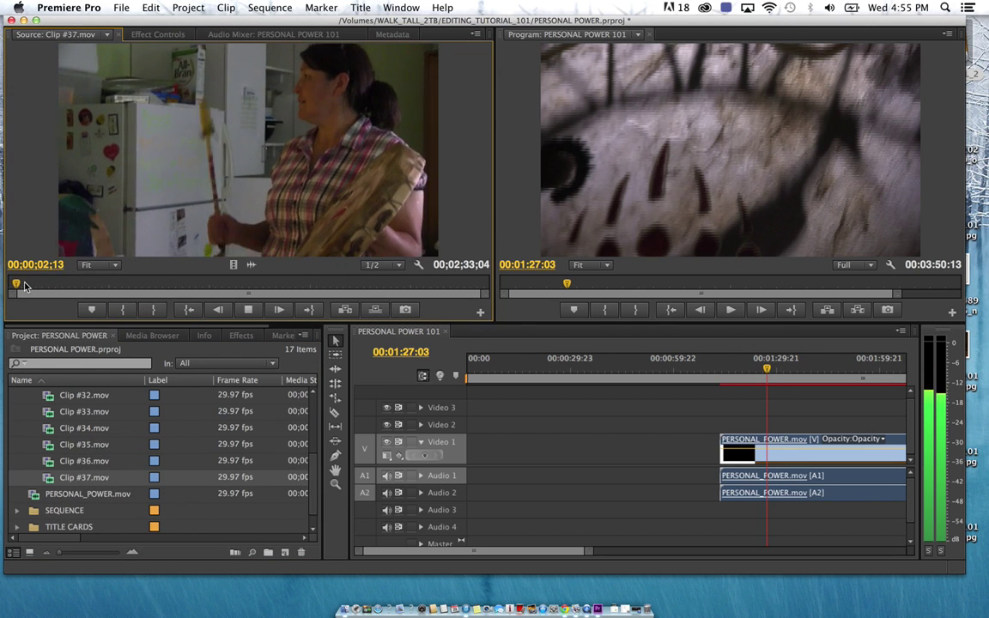
drag(25, 286, 95, 284)
click(96, 284)
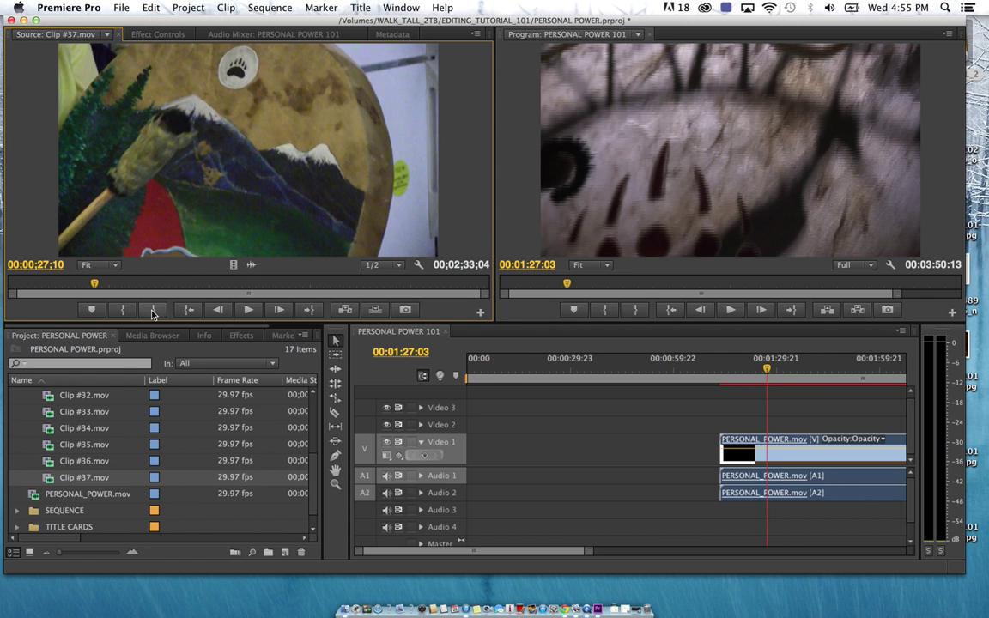
click(127, 311)
key(space)
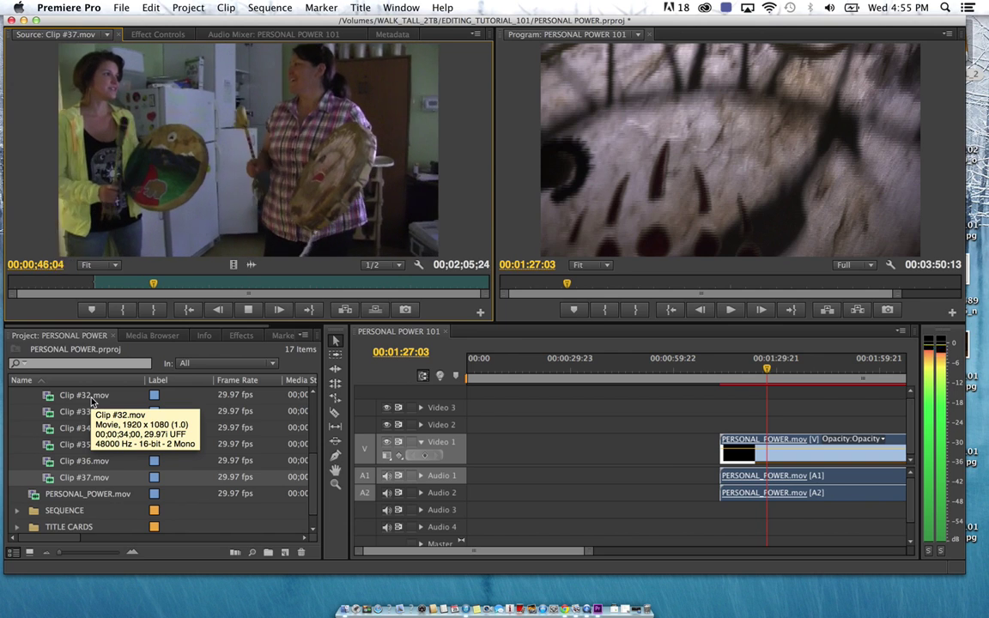
key(space)
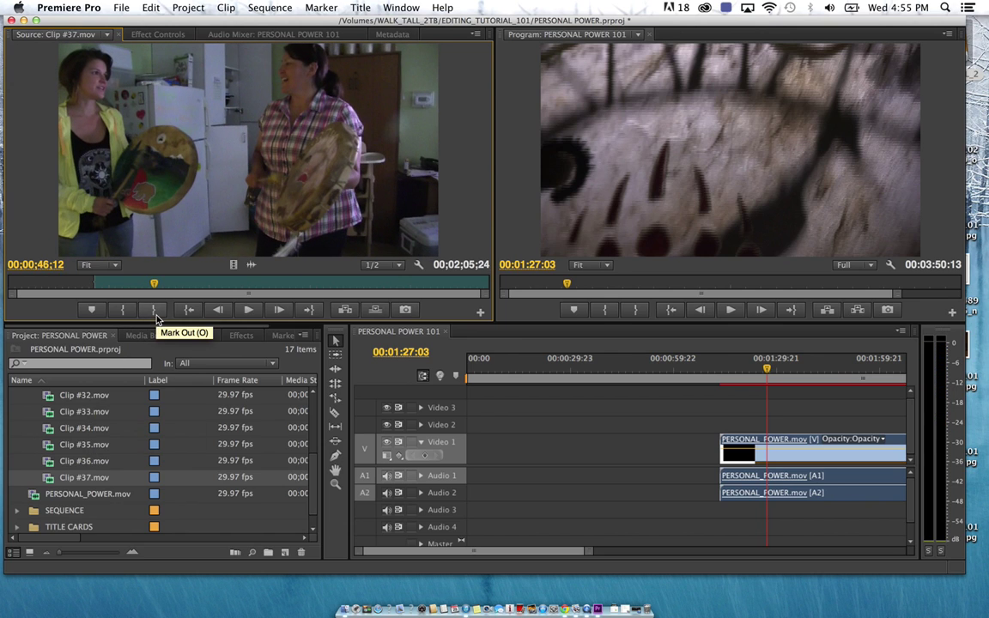
click(155, 314)
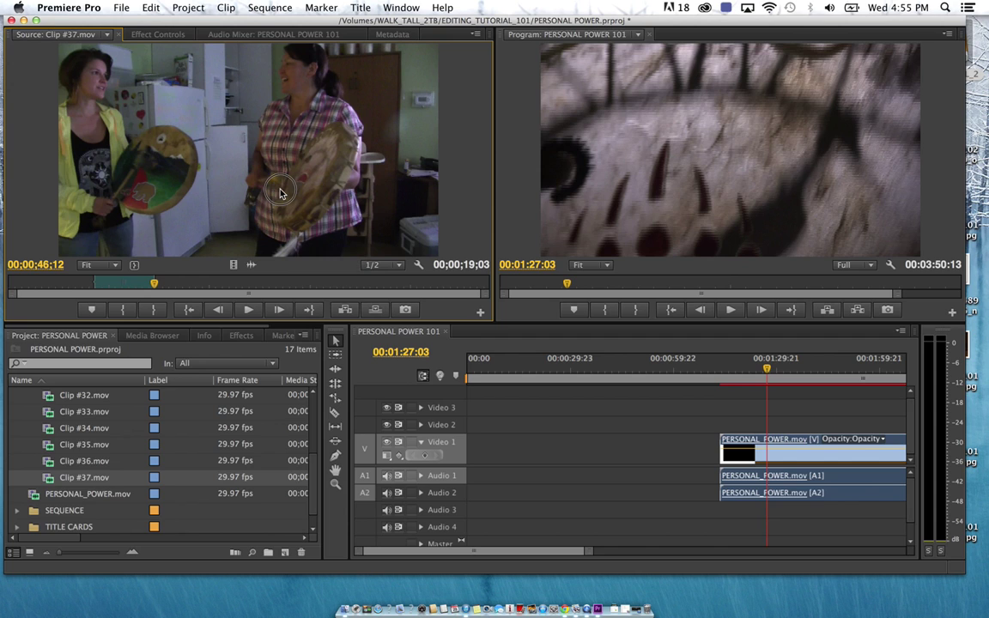
drag(279, 193, 478, 455)
drag(491, 378, 464, 375)
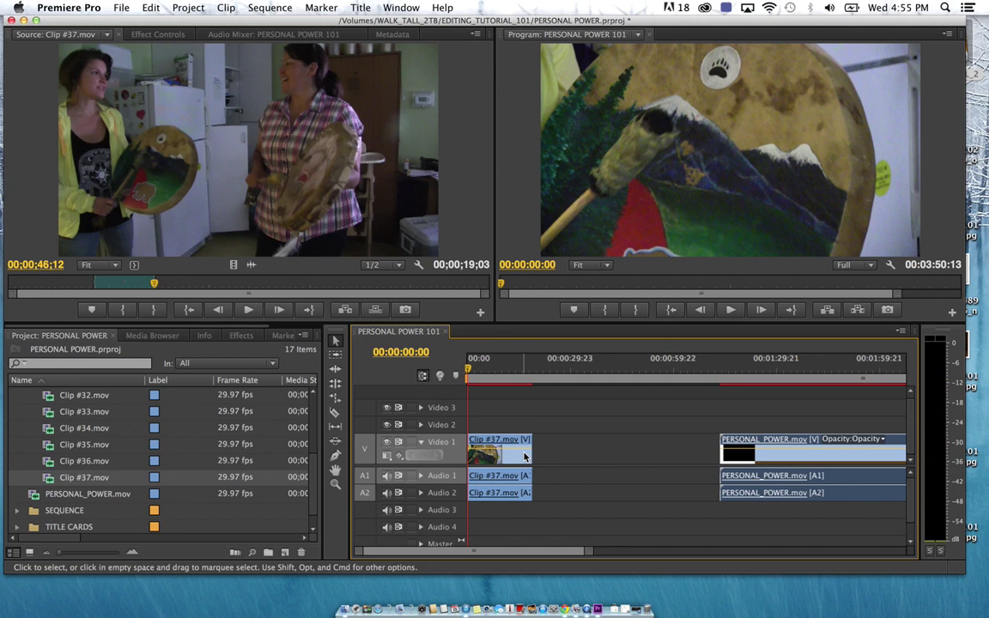
scroll(706, 421, right, 1)
drag(718, 371, 797, 373)
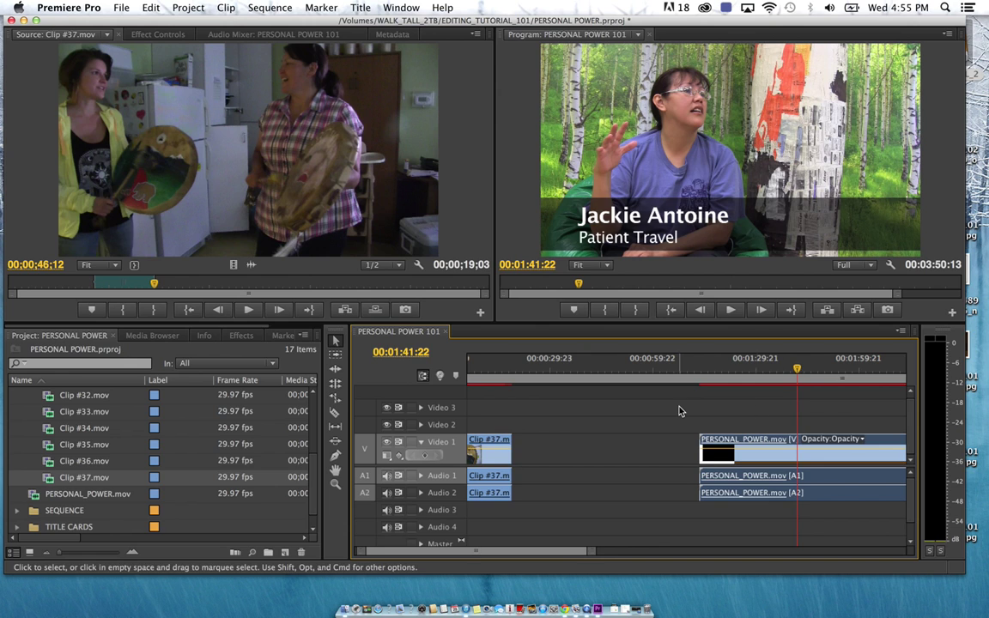
scroll(678, 411, right, 1)
mouse_move(742, 375)
mouse_down()
mouse_move(773, 375)
mouse_move(729, 378)
mouse_up()
key(space)
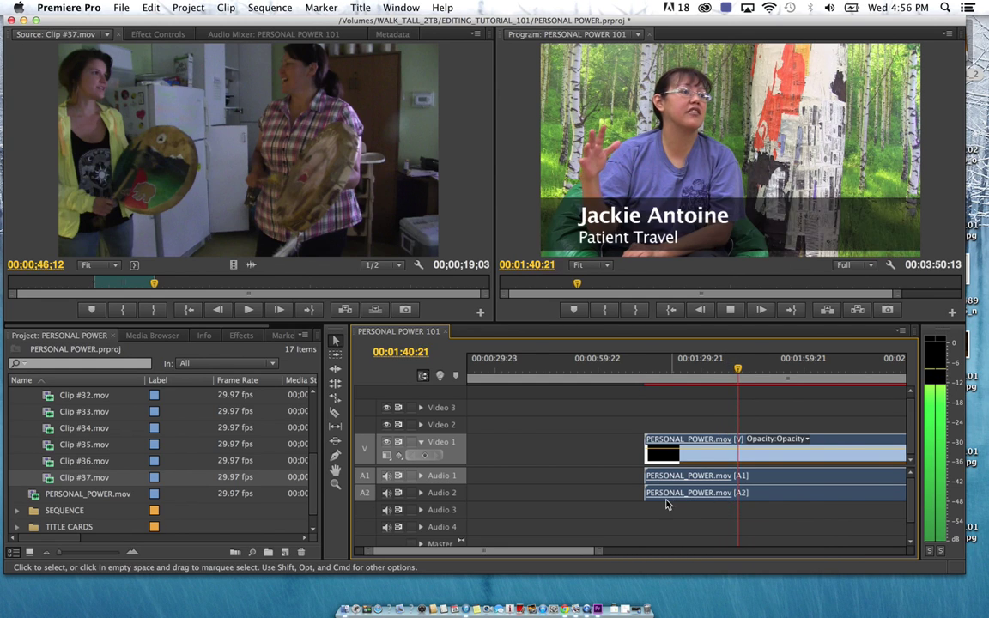
key(space)
Preview each footage clip from Clip #36 down to #26 and back up to #37
double_click(49, 462)
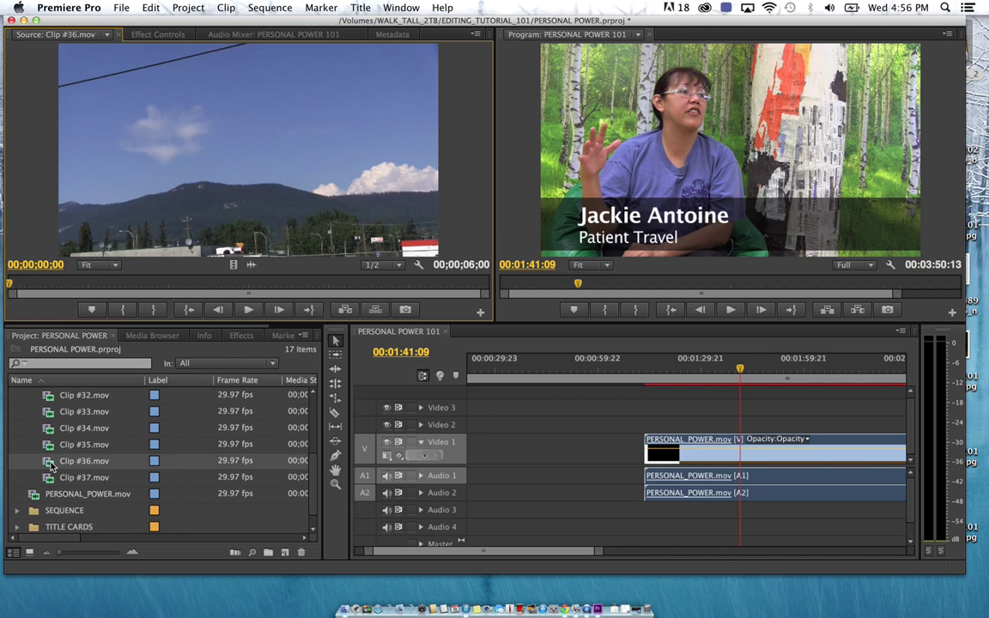
double_click(49, 445)
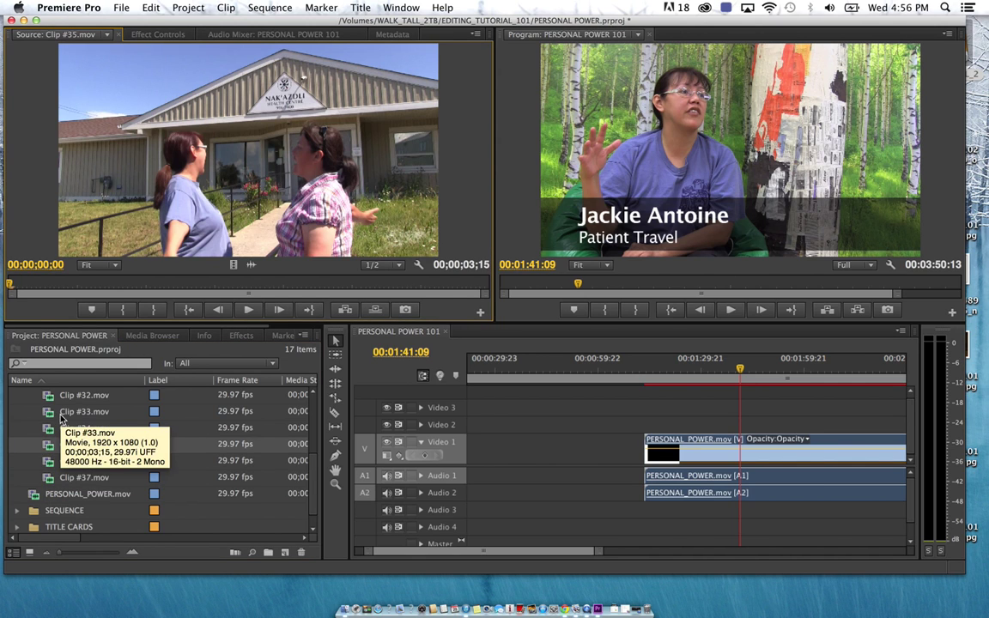
double_click(49, 428)
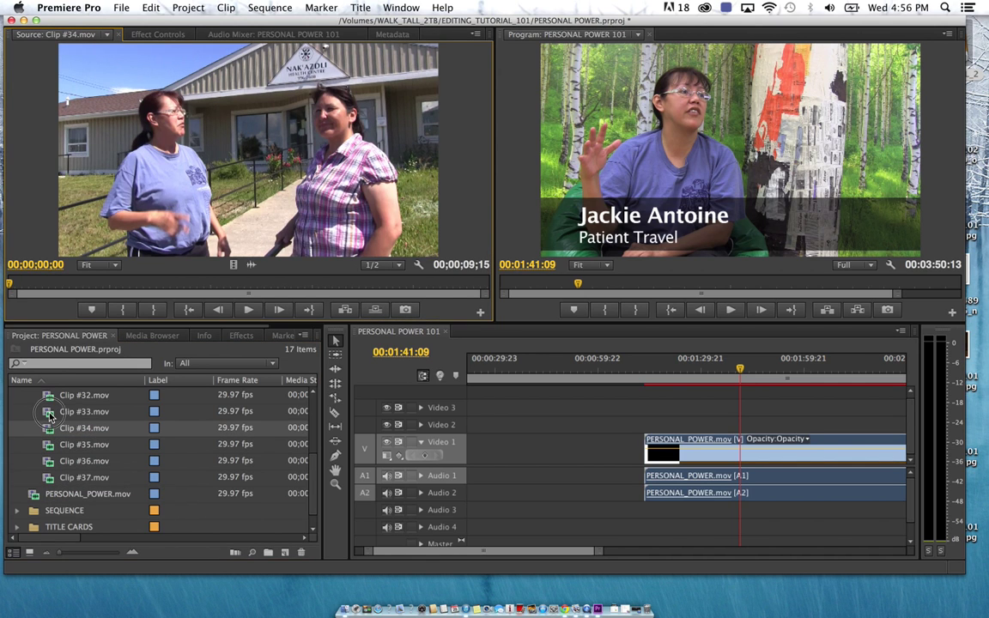
double_click(49, 413)
scroll(51, 429, up, 3)
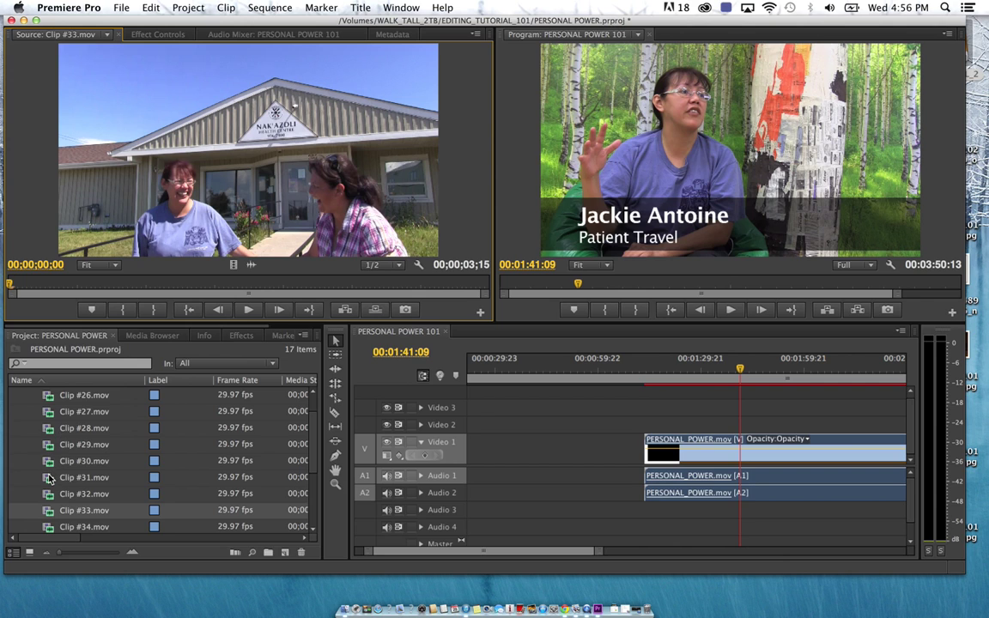
double_click(49, 479)
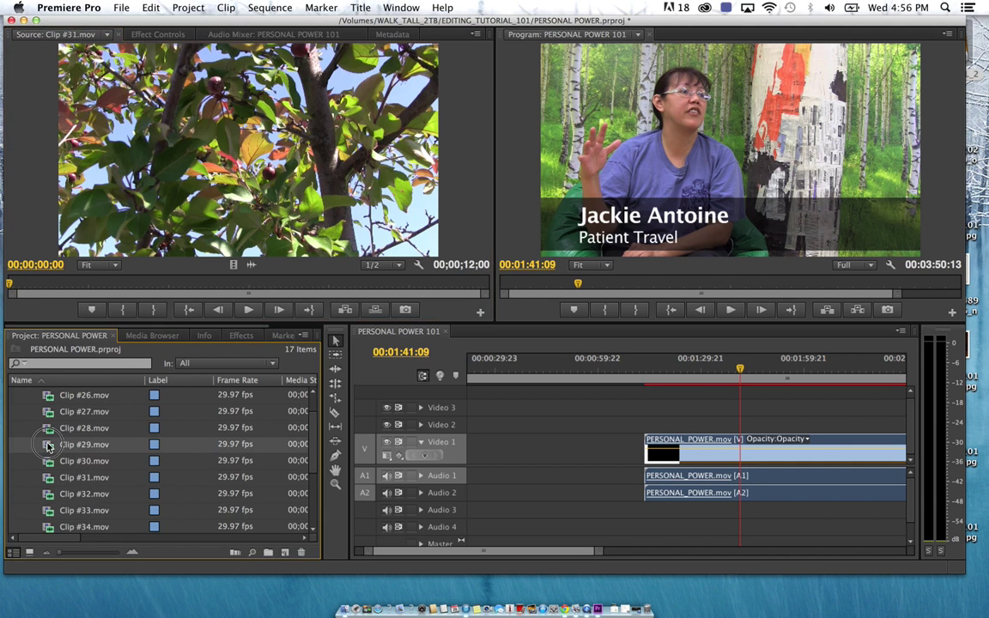
double_click(49, 445)
double_click(49, 413)
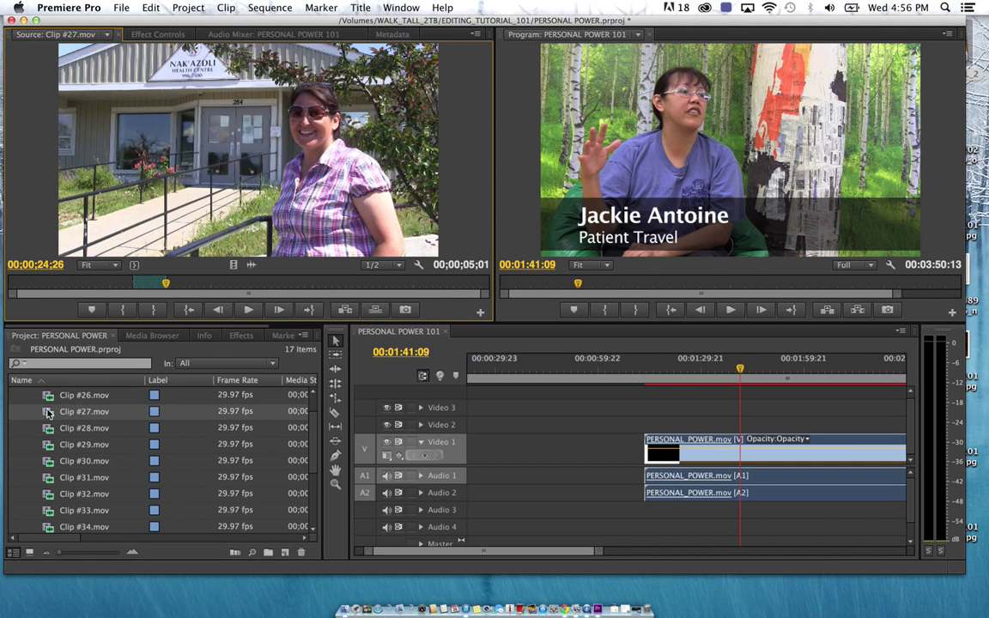
double_click(47, 397)
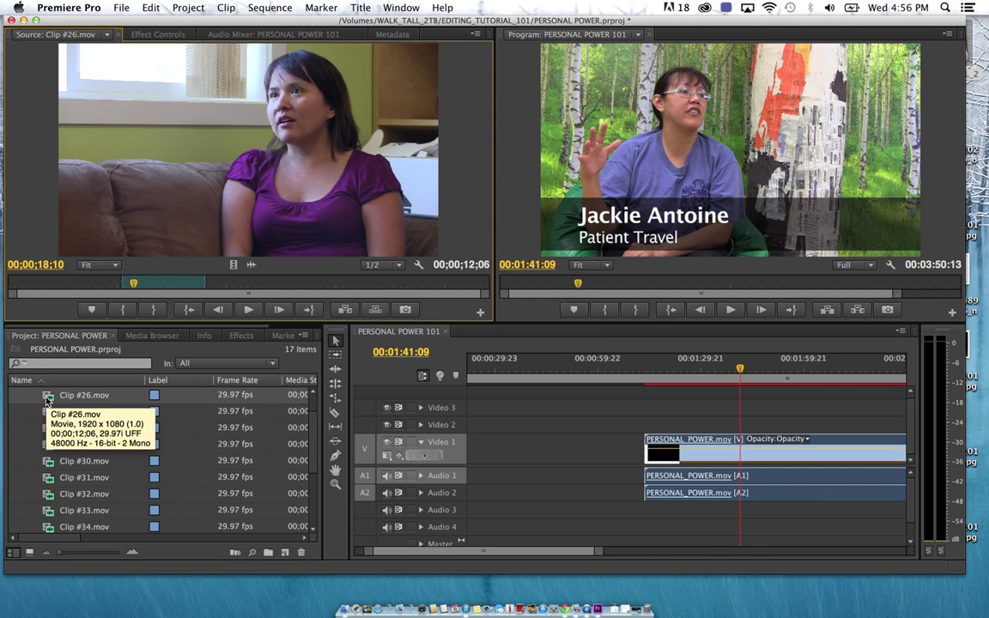
scroll(52, 470, up, 1)
double_click(50, 461)
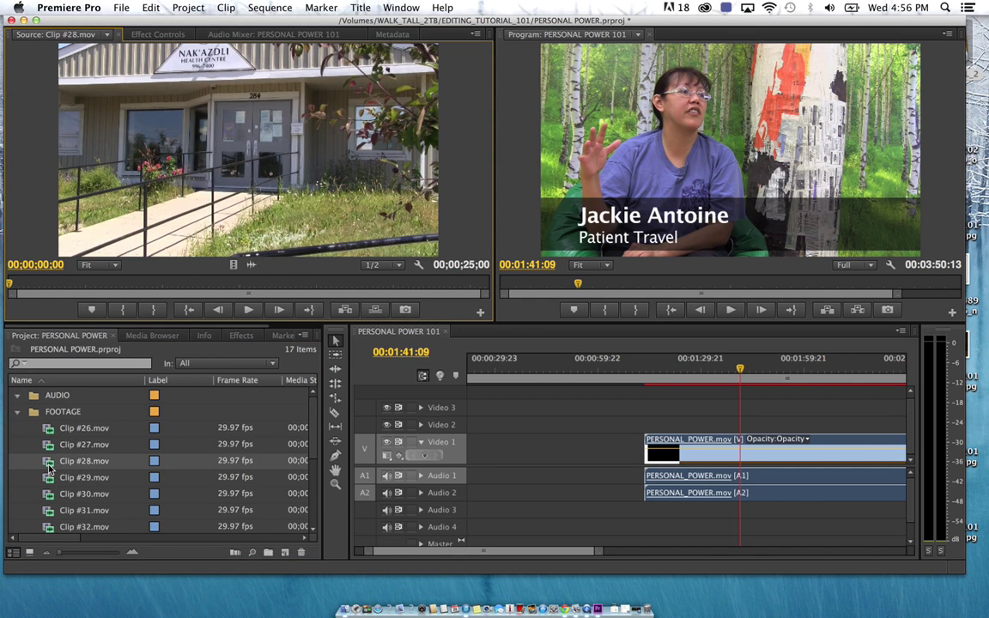
double_click(50, 478)
scroll(52, 490, down, 1)
double_click(48, 477)
double_click(48, 493)
scroll(49, 496, down, 1)
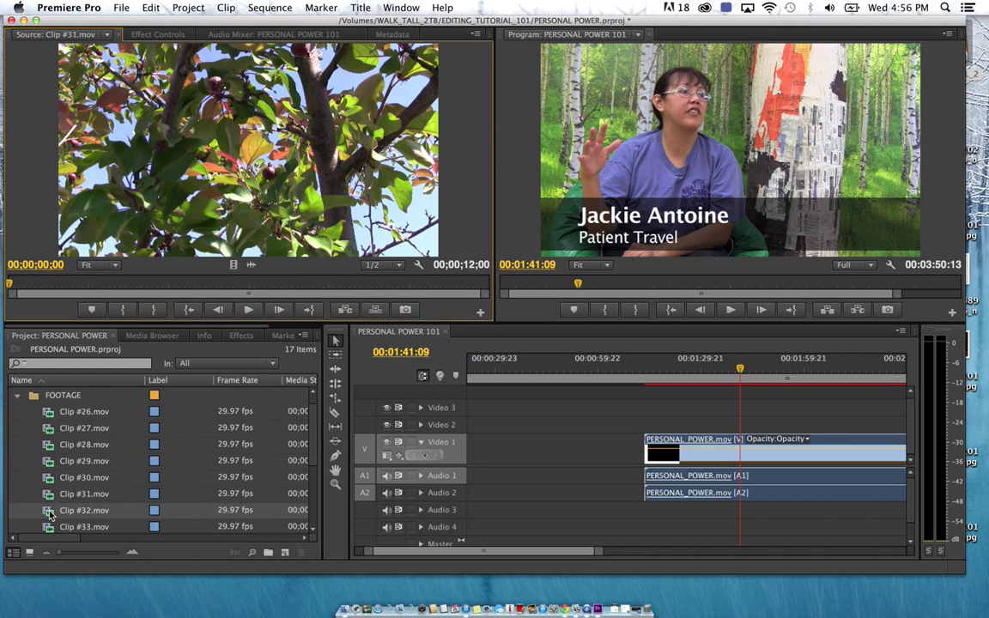
double_click(49, 494)
double_click(49, 511)
scroll(50, 510, down, 4)
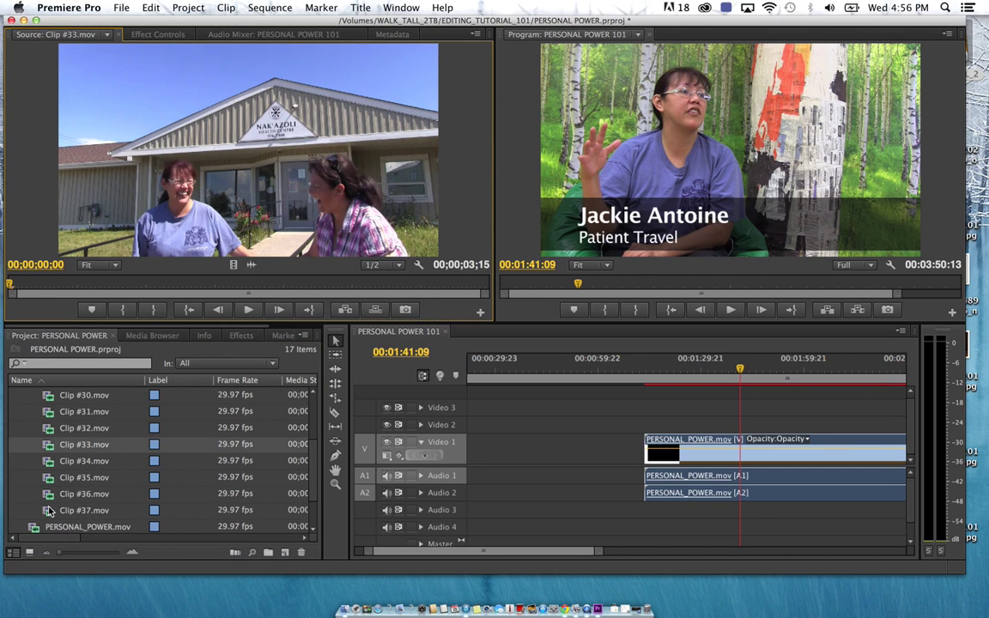
double_click(51, 464)
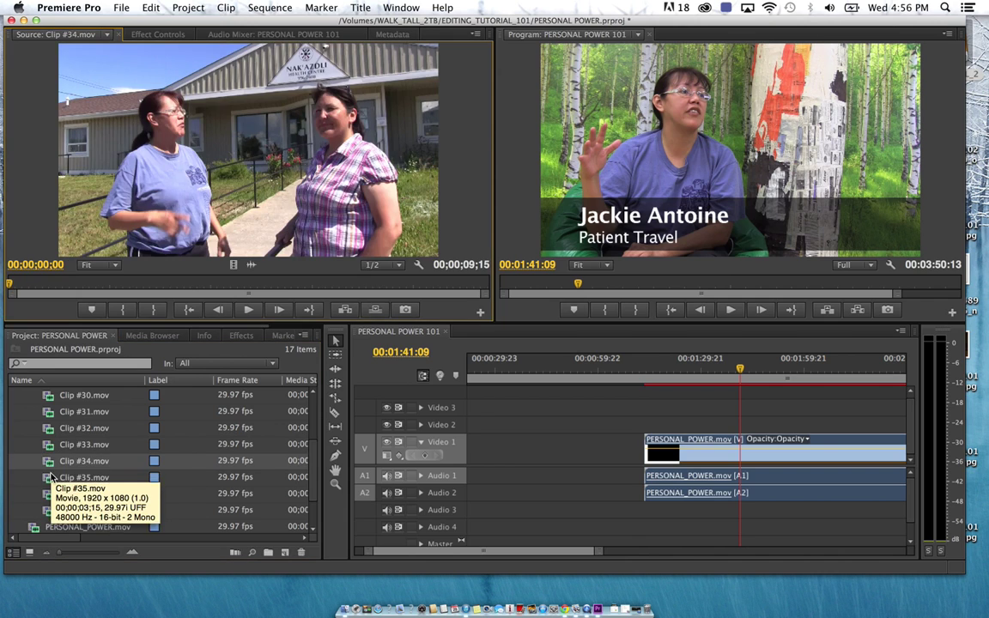
drag(190, 284, 358, 283)
double_click(53, 477)
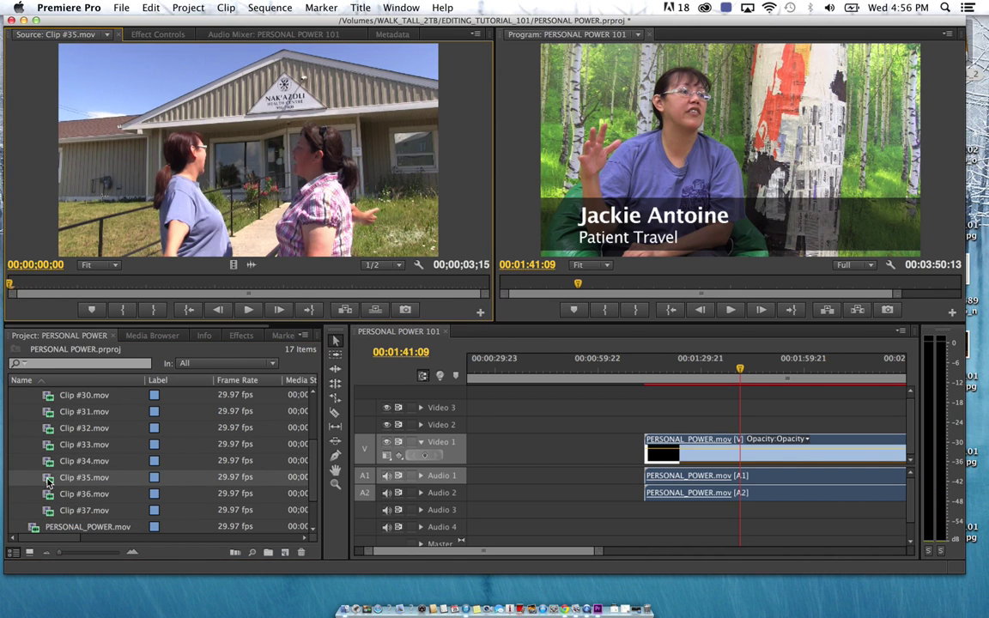
double_click(49, 495)
double_click(49, 512)
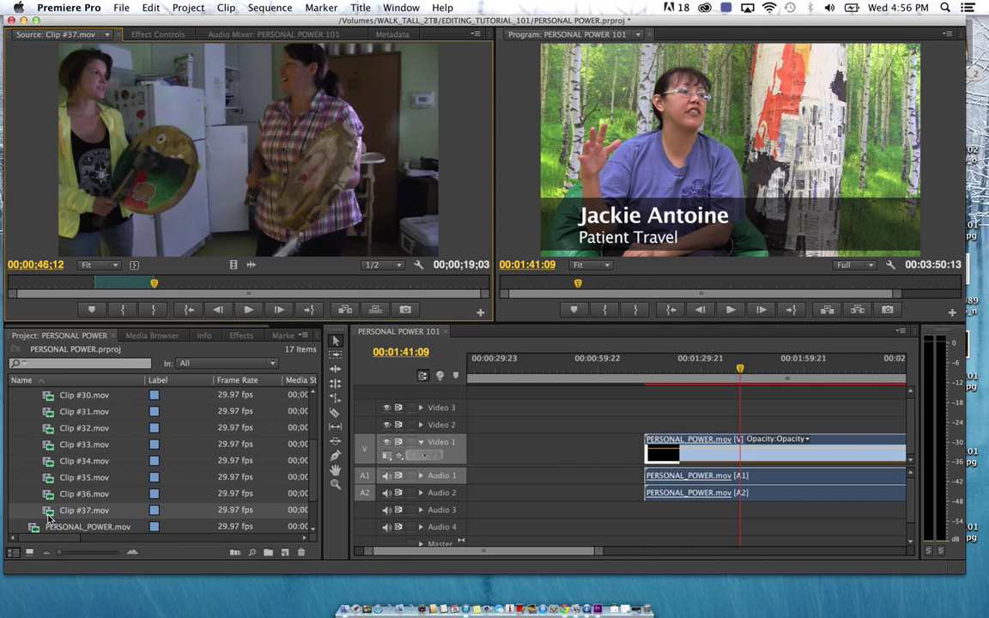
drag(213, 282, 399, 291)
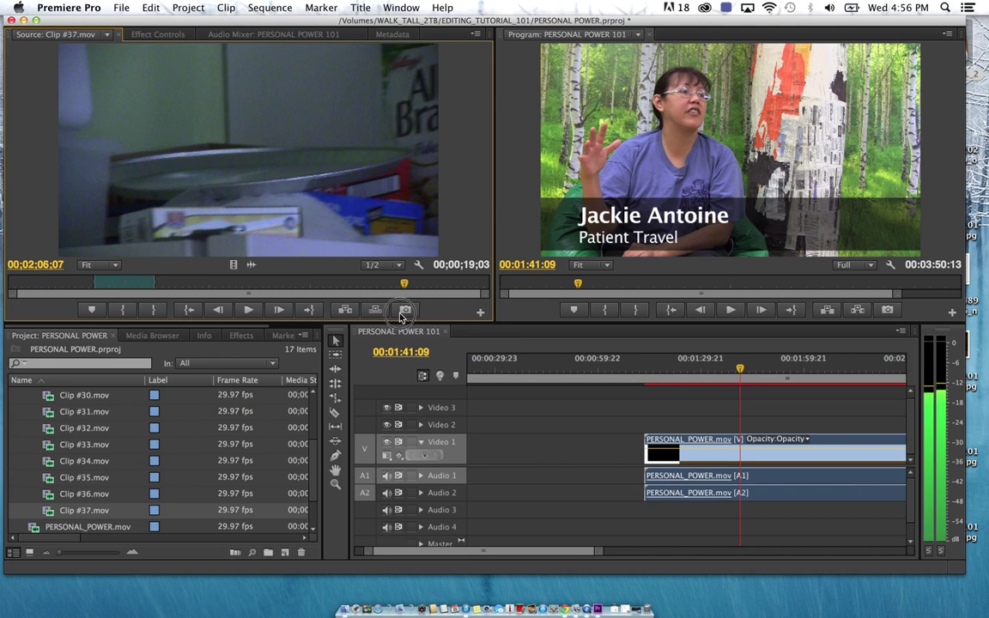
Scrub through Clip #26, then load Clip #27 and skim it to about 39 seconds
scroll(82, 473, up, 3)
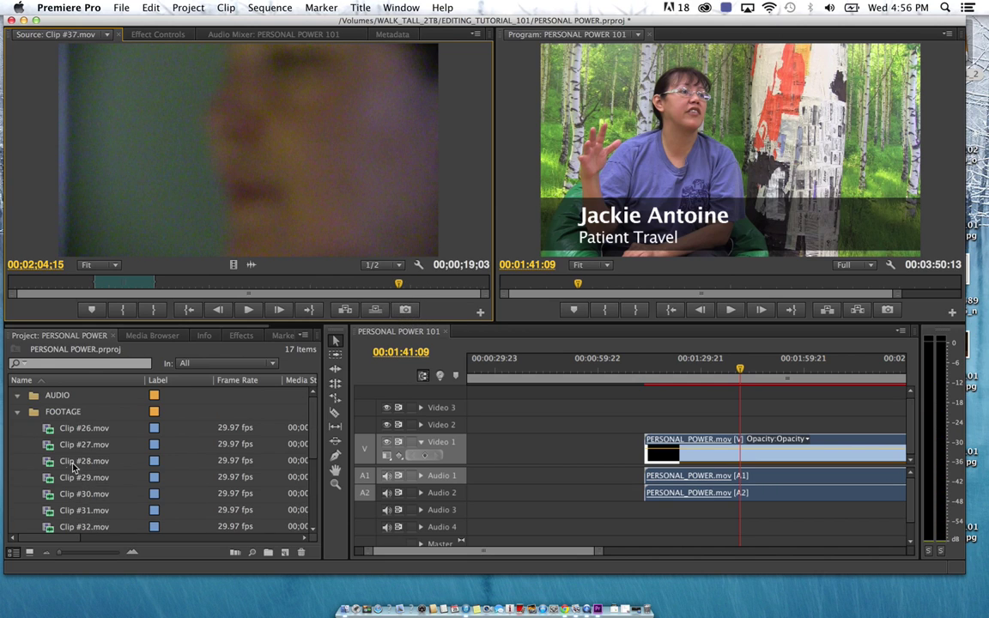
double_click(48, 431)
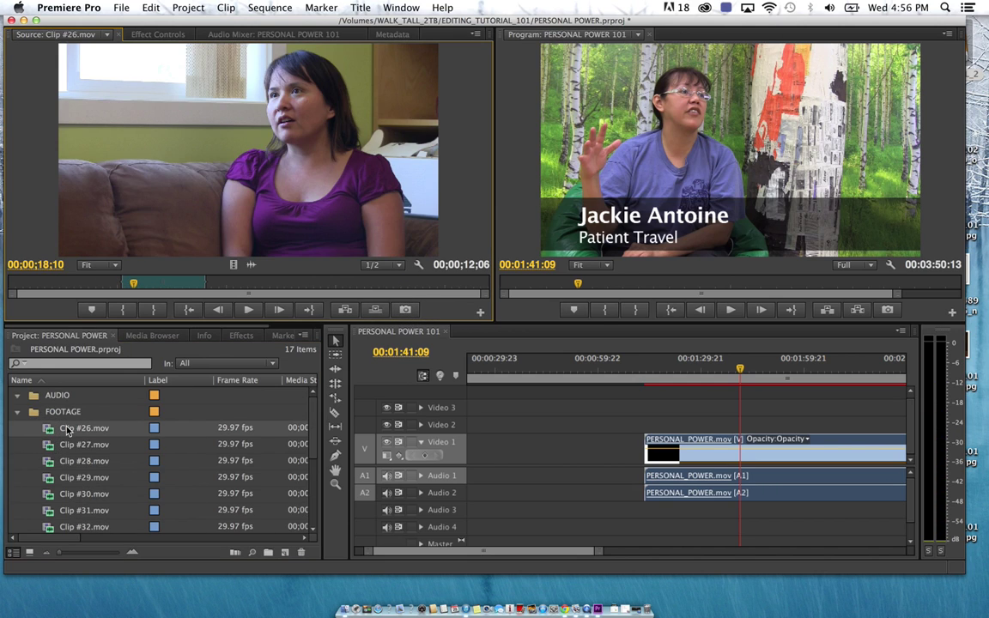
drag(193, 291, 433, 286)
double_click(48, 445)
click(75, 287)
drag(72, 291, 193, 284)
Re-mark Clip #27 from 33;02 to 01;11;28 and lay it into the sequence after Clip #37
key(space)
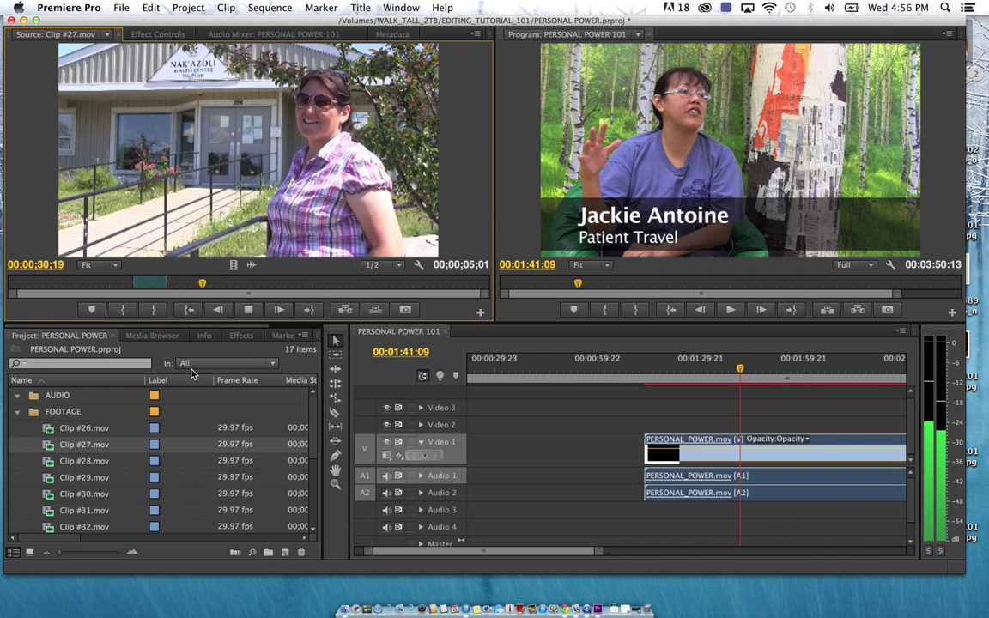
key(XF86AudioLowerVolume)
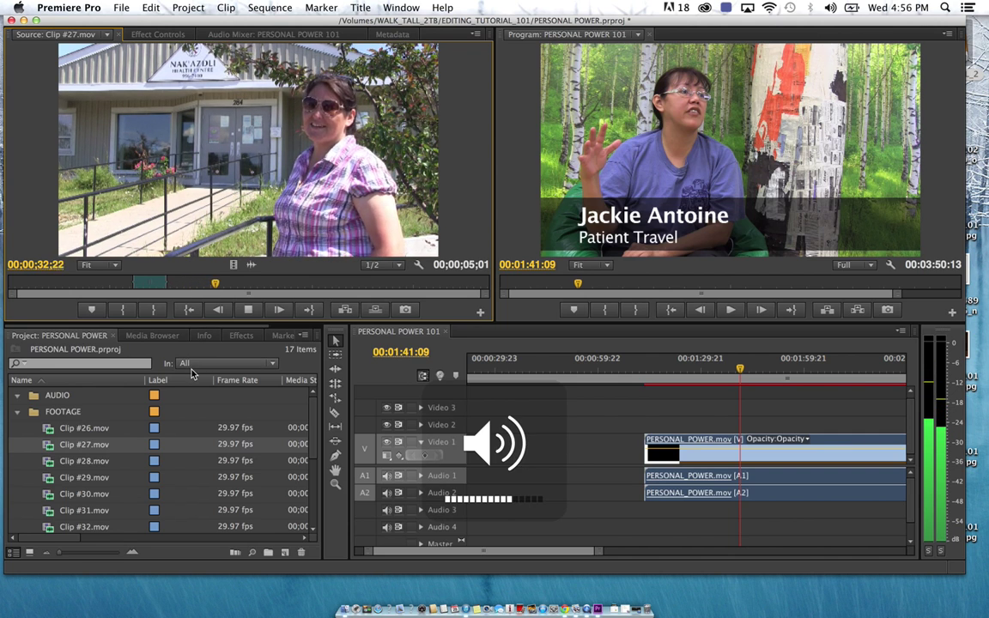
key(space)
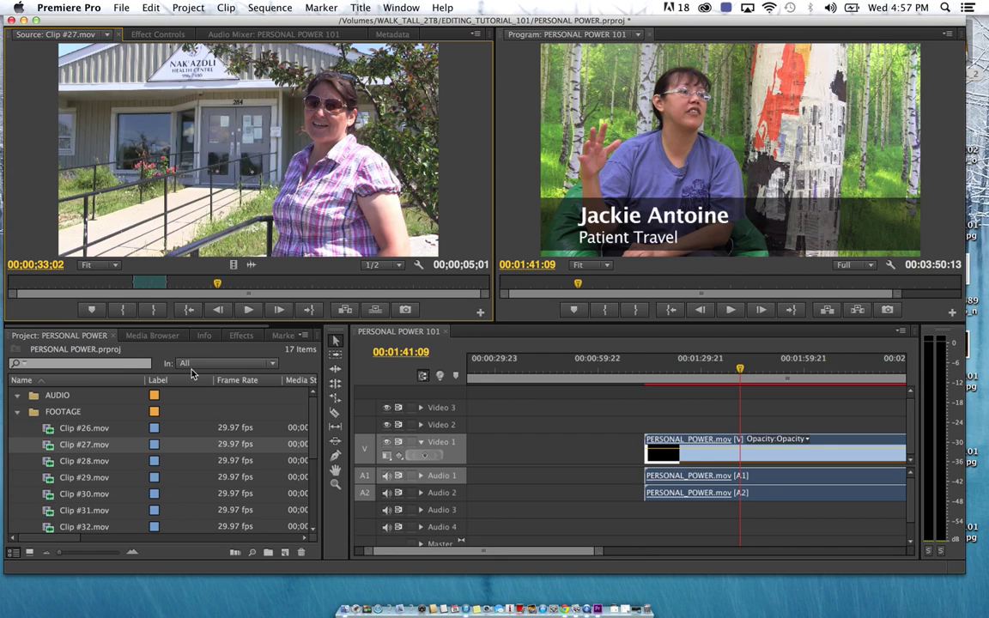
click(126, 315)
key(space)
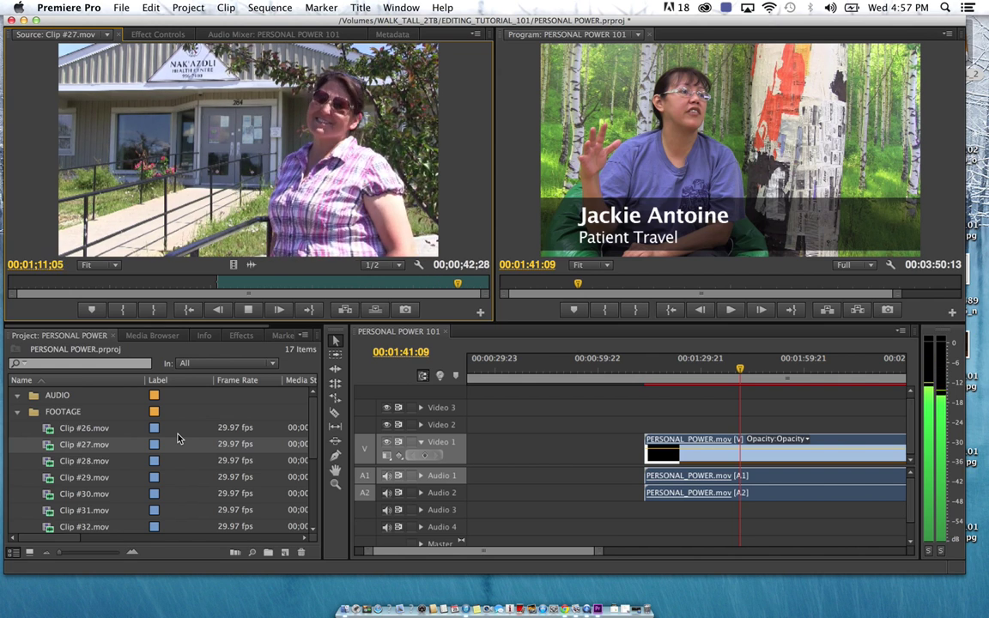
key(space)
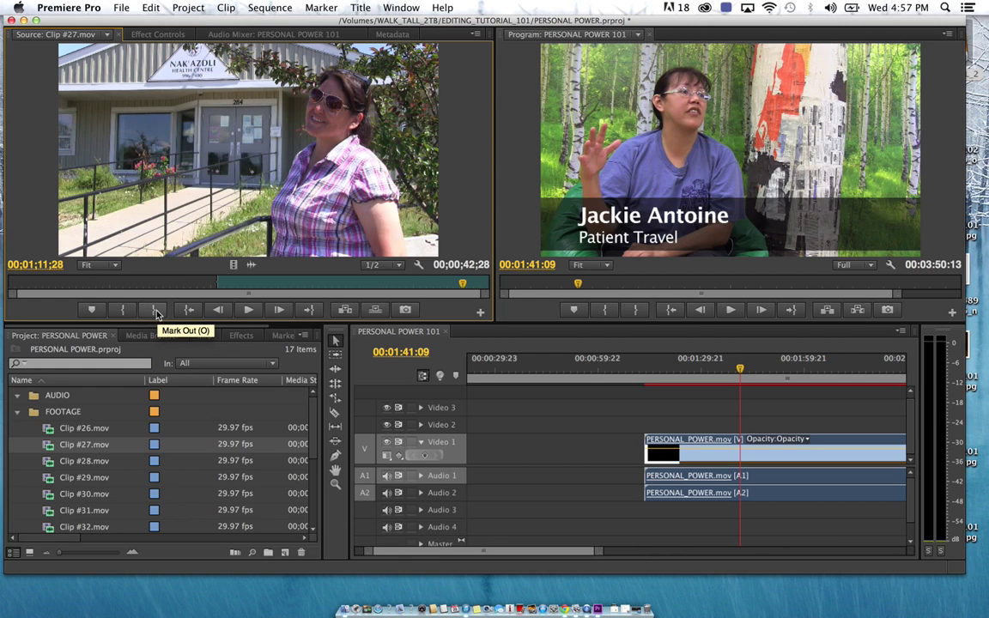
click(156, 313)
drag(360, 263, 509, 406)
drag(342, 206, 537, 468)
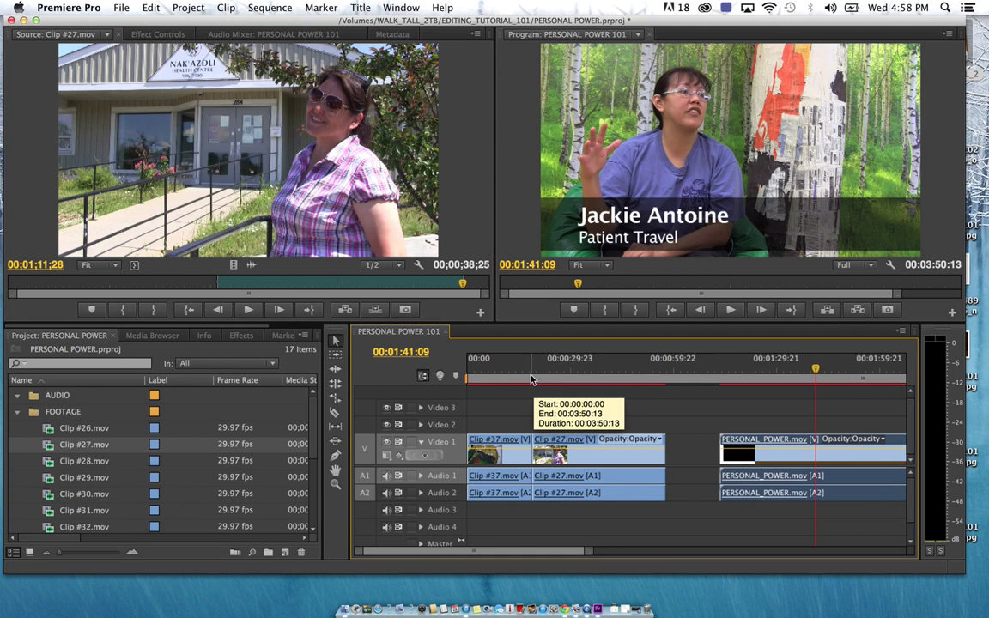
Play the sequence from 00:00:14:09 to review the Clip #37 to Clip #27 cut
click(530, 378)
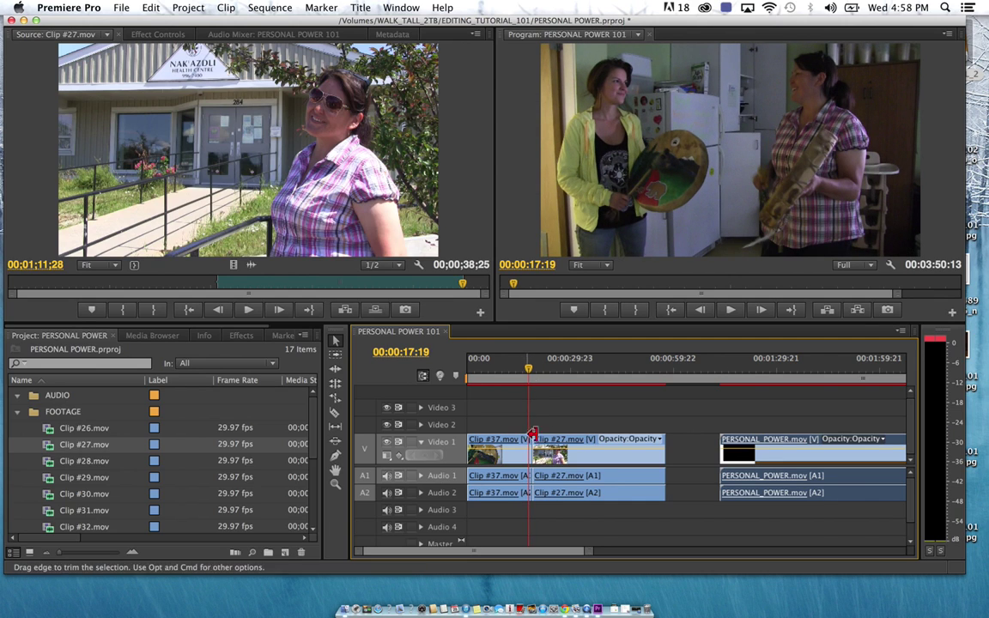
click(519, 379)
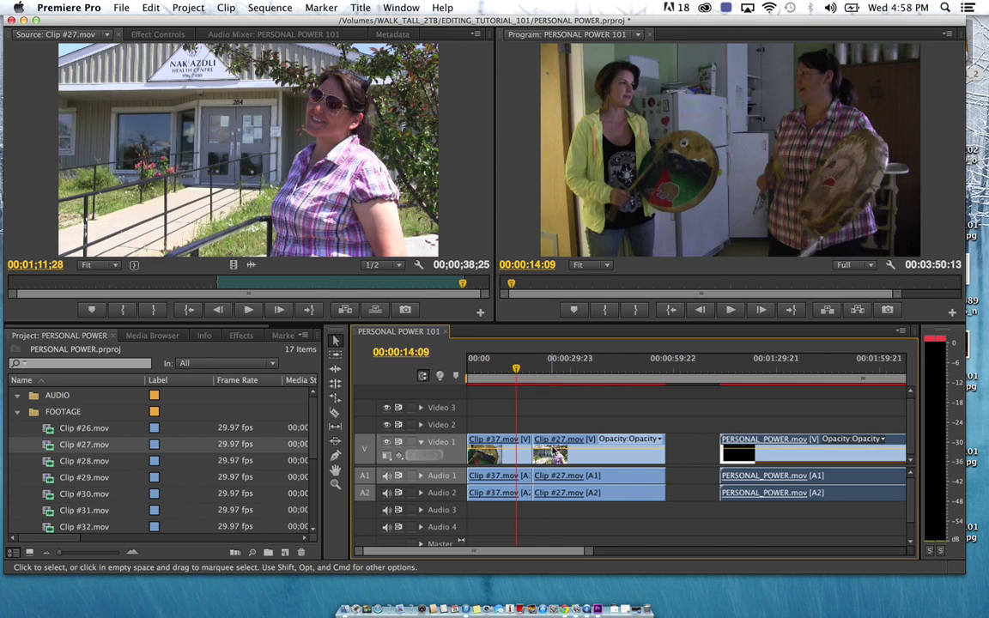
scroll(533, 420, right, 1)
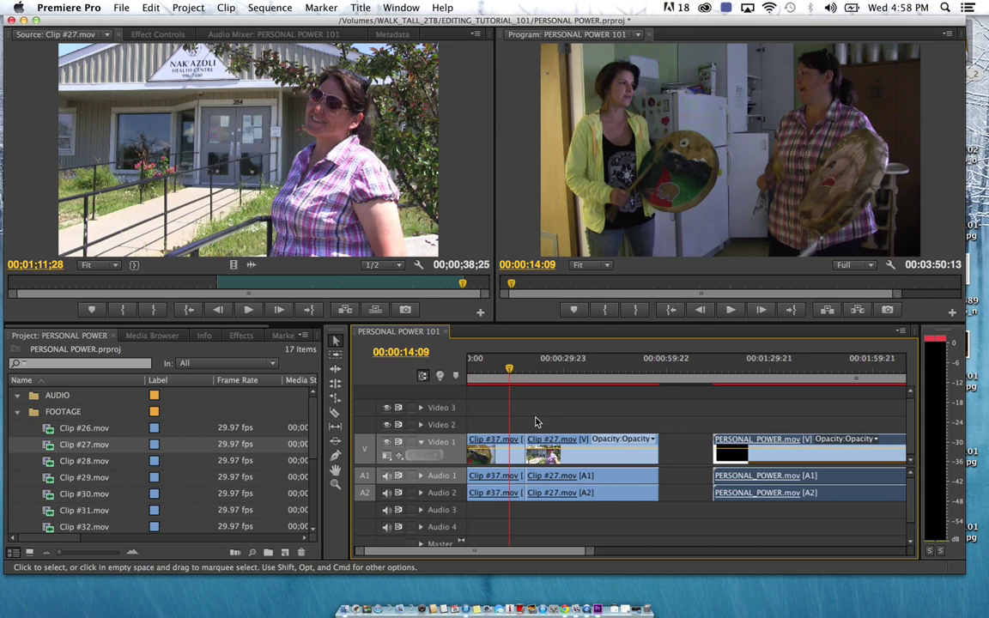
key(space)
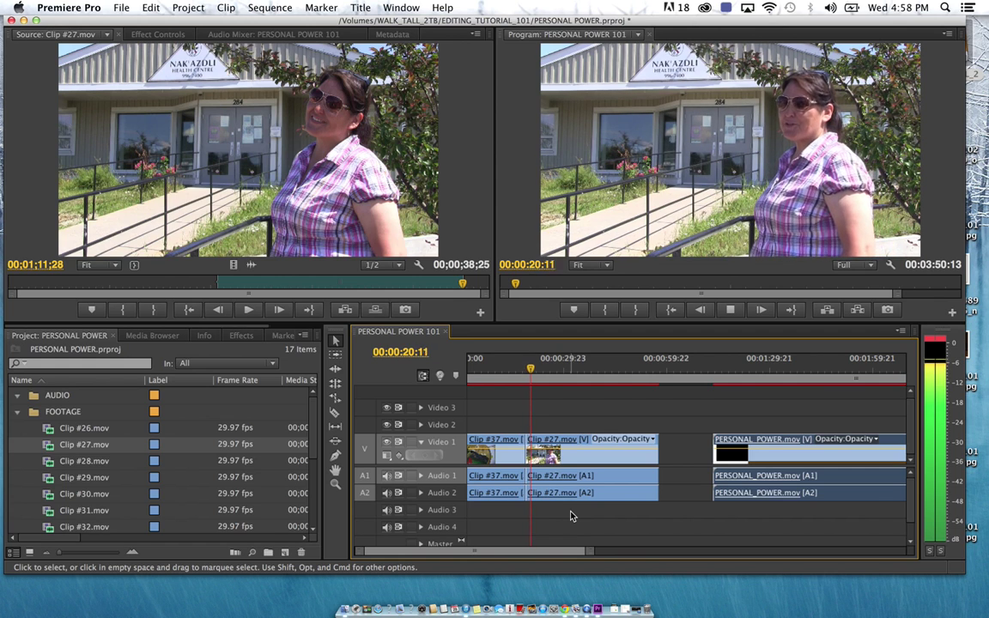
key(space)
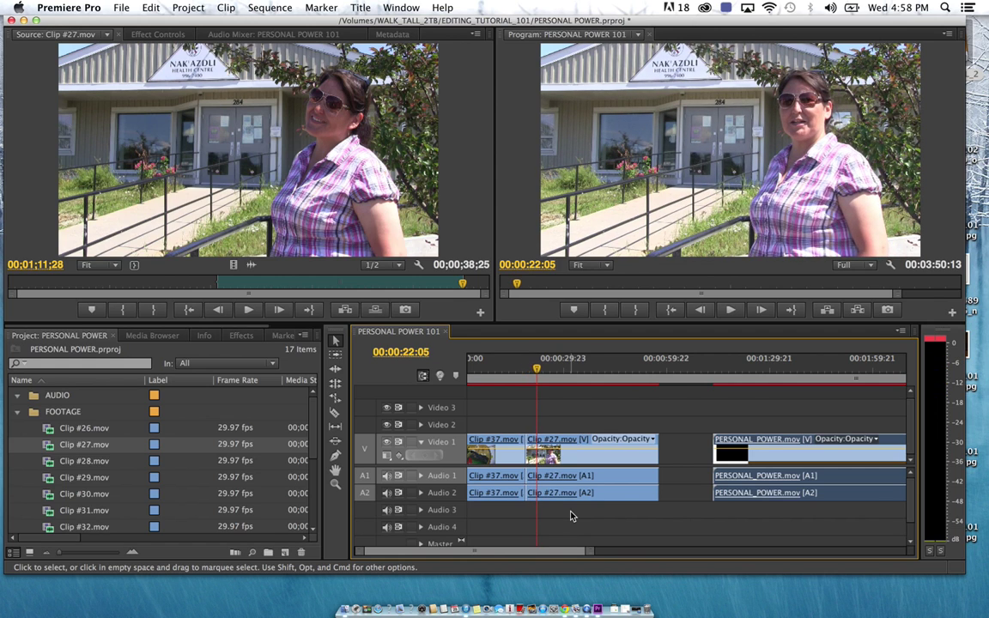
Expand Audio 1 and Audio 2 to show their waveforms and volume lines
click(421, 475)
click(421, 507)
scroll(557, 516, up, 1)
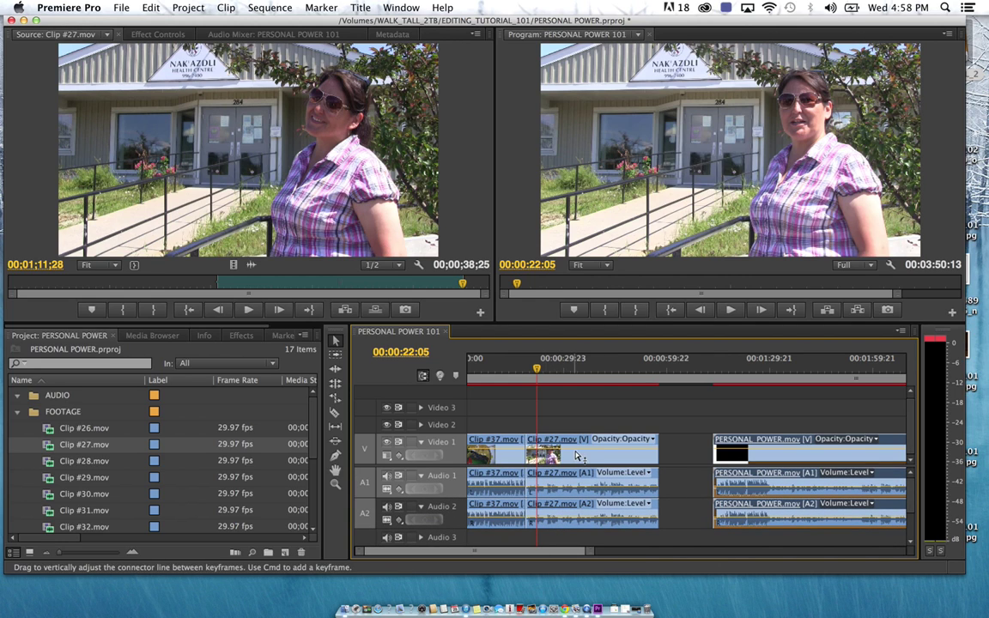
Unlink Clip #37's audio from its video and move it down to Audio 3 and 4
right_click(500, 493)
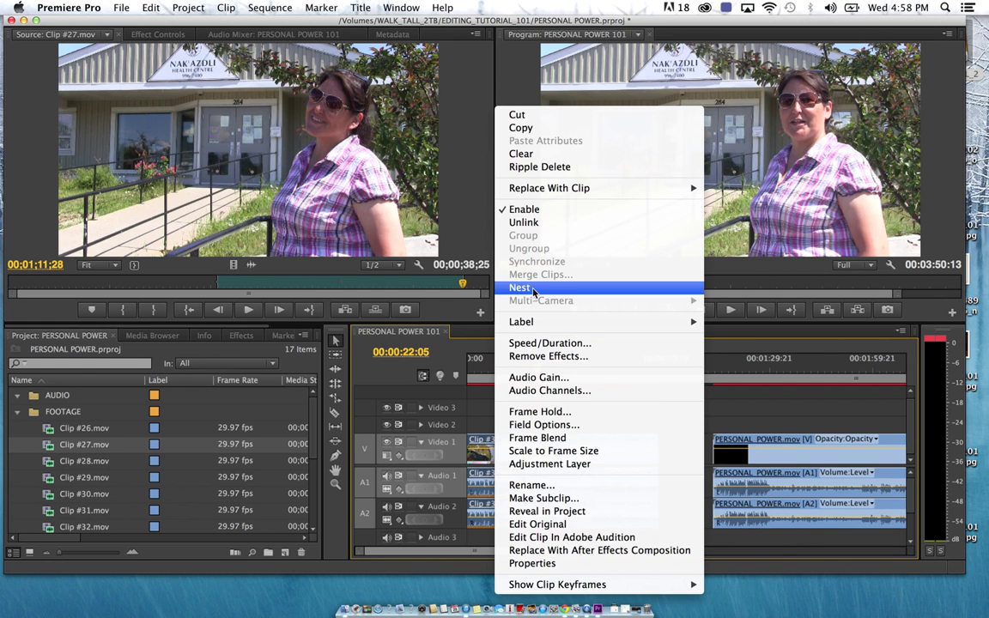
click(523, 221)
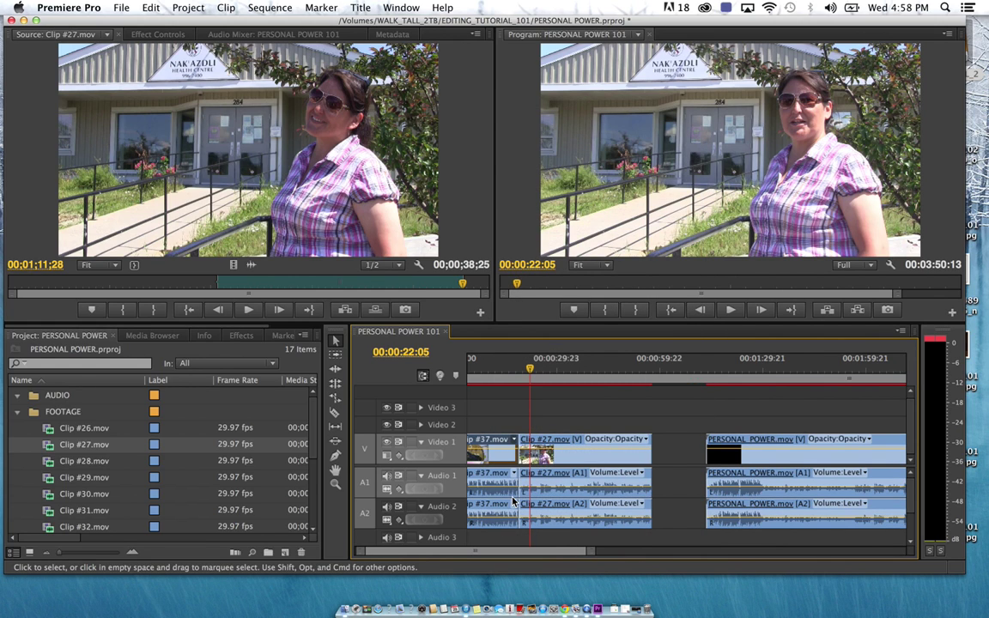
scroll(514, 501, left, 1)
drag(514, 545, 493, 516)
Expand Audio 3 and 4 and stretch both Clip #37 audio clips to run under Clip #27
scroll(494, 507, down, 2)
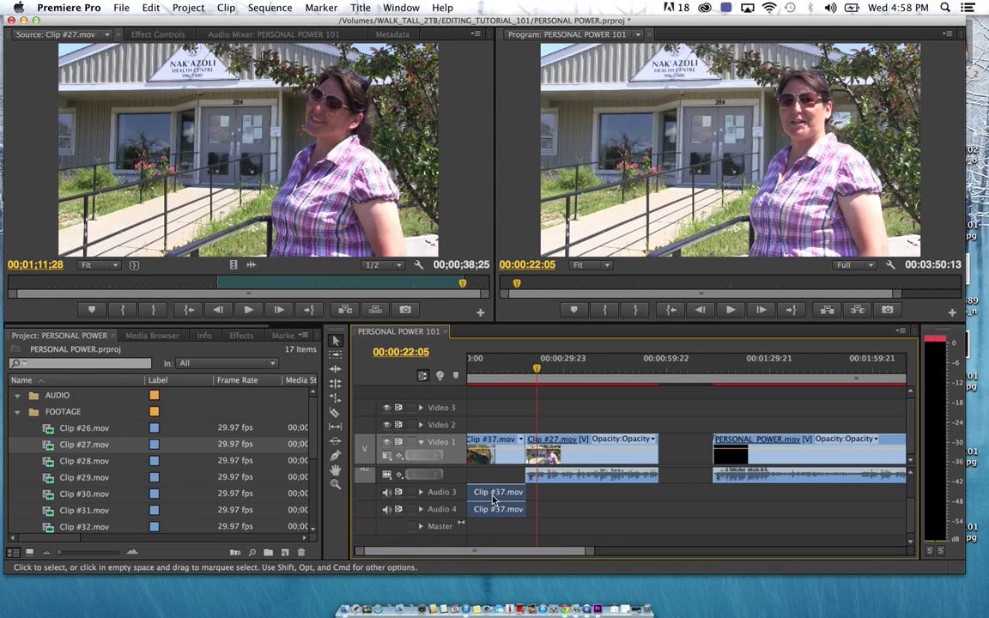
click(421, 493)
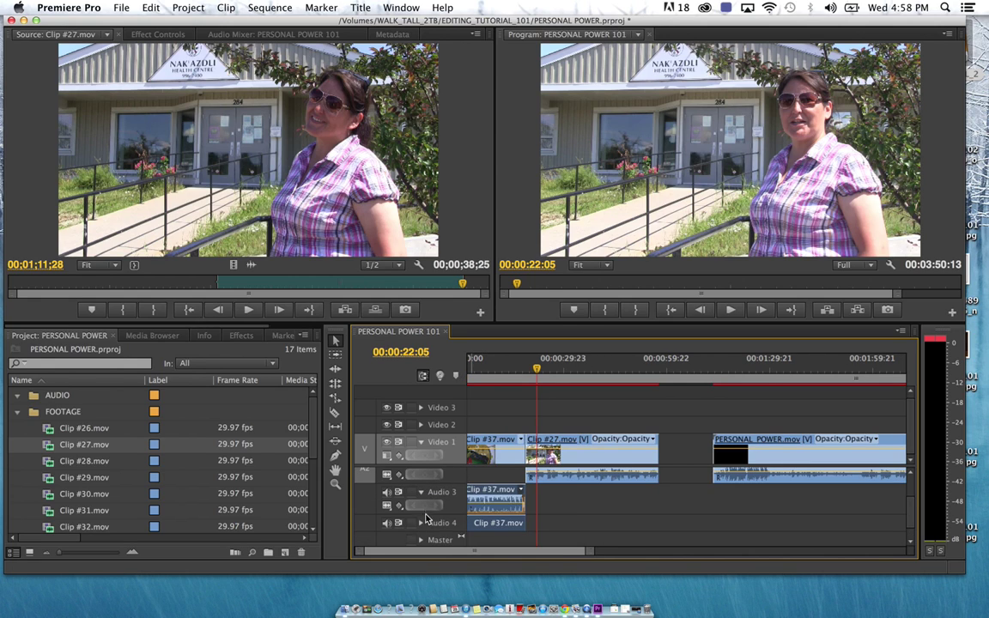
click(422, 524)
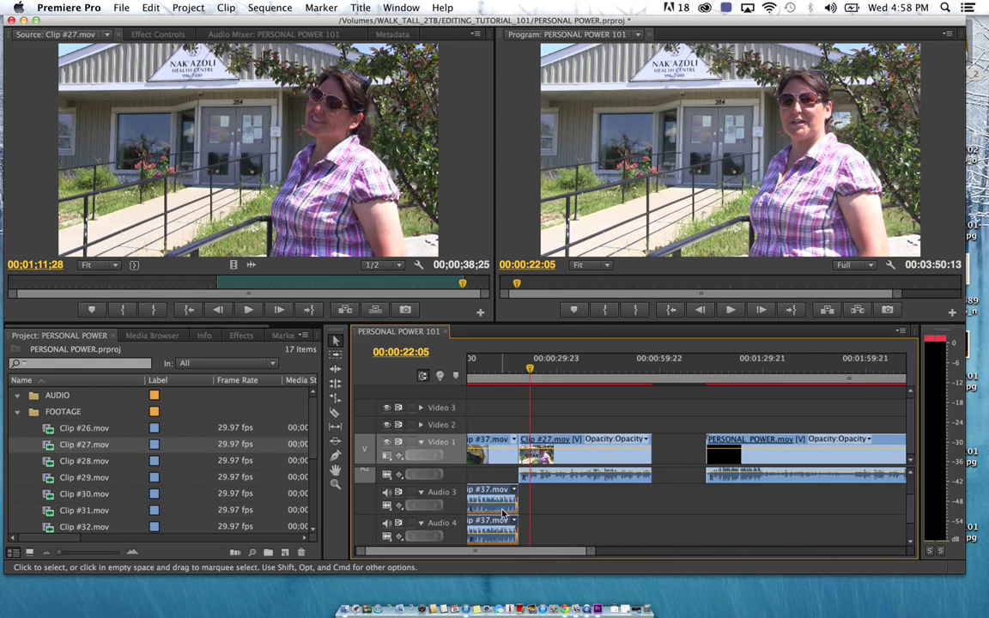
click(537, 508)
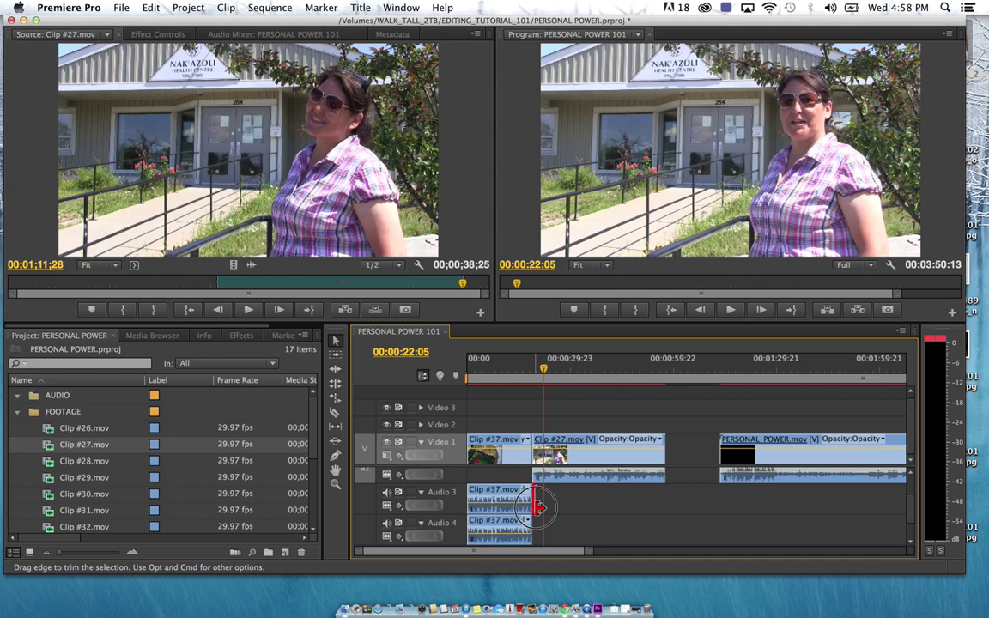
drag(537, 508, 598, 506)
drag(534, 529, 601, 534)
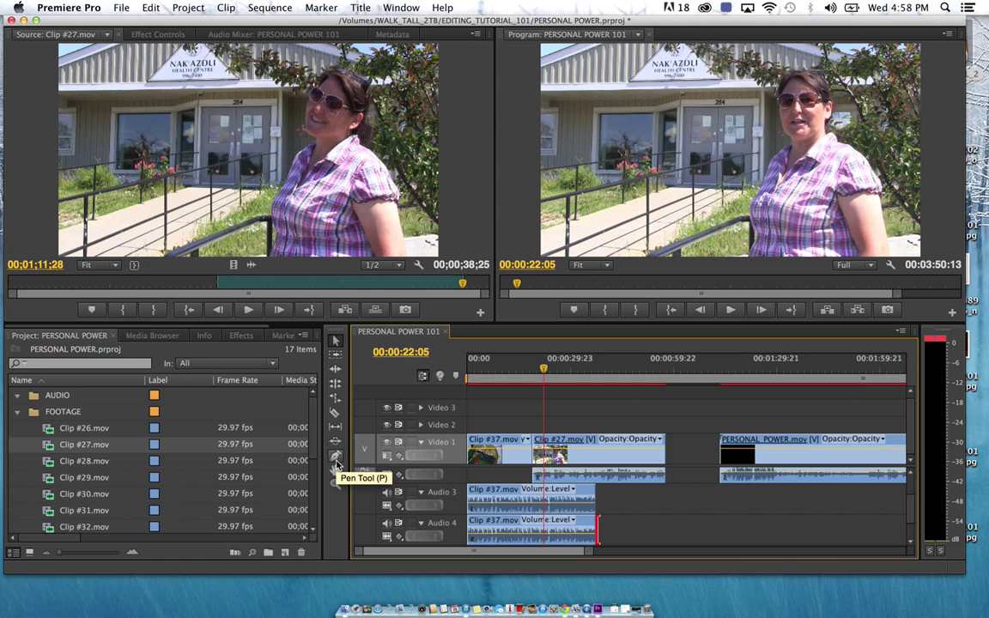
Add Pen-tool volume keyframes on Clip #37's Audio 3 and 4 clips, lowering the later ones
click(336, 457)
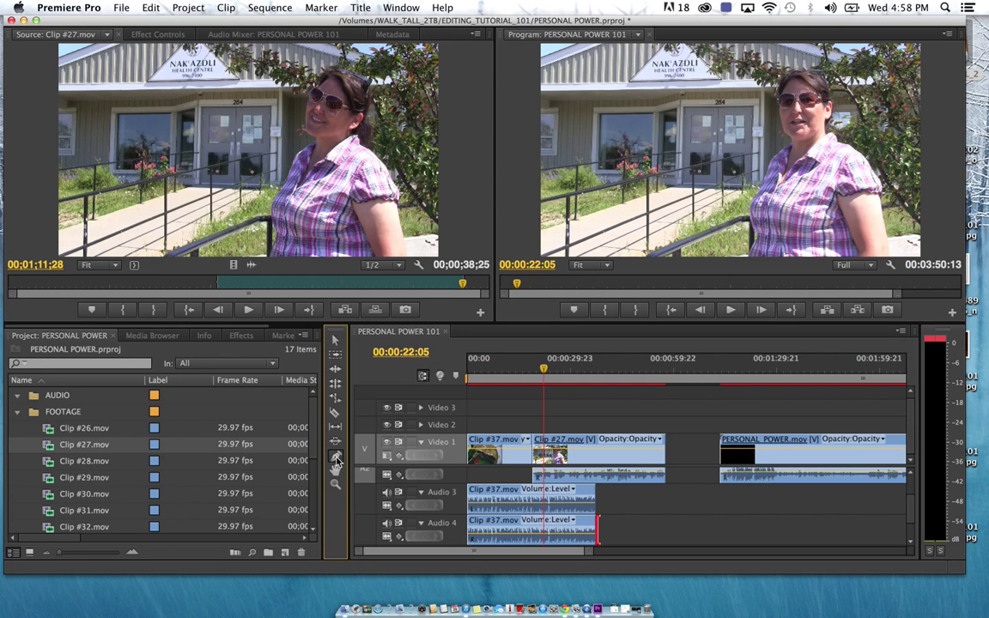
click(521, 510)
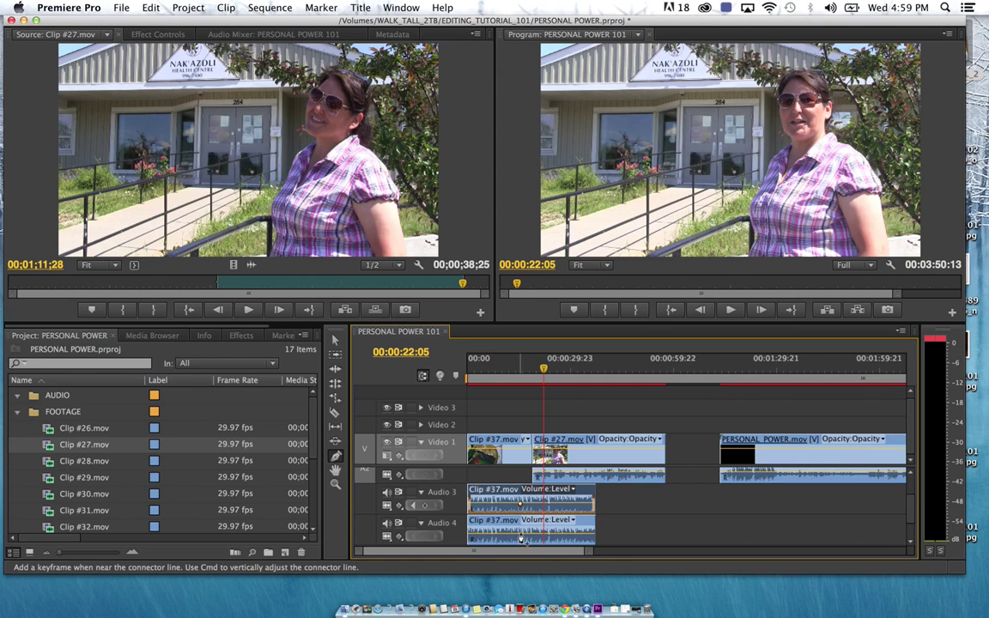
click(523, 538)
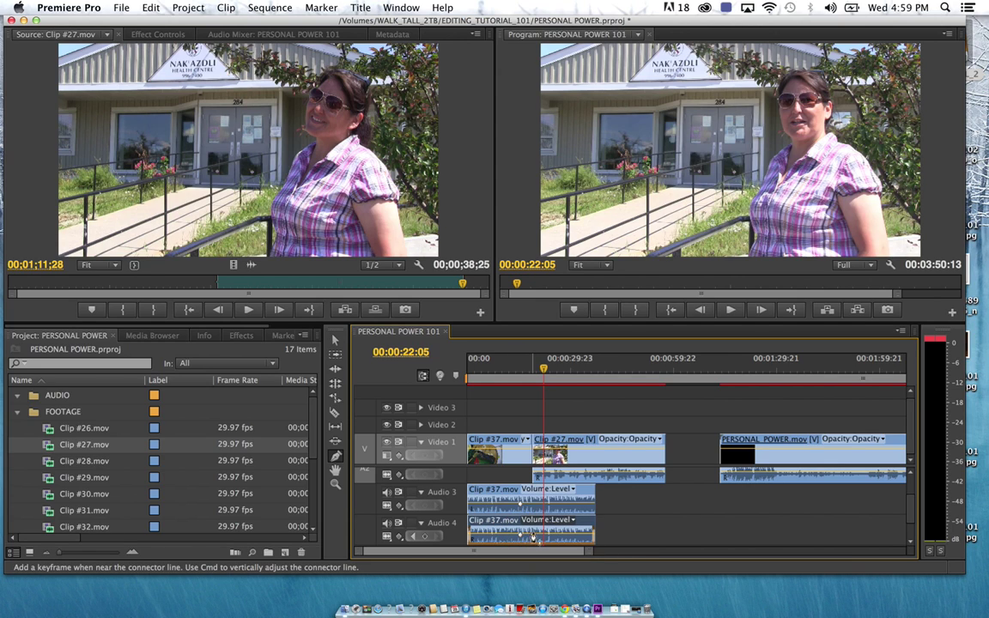
click(532, 507)
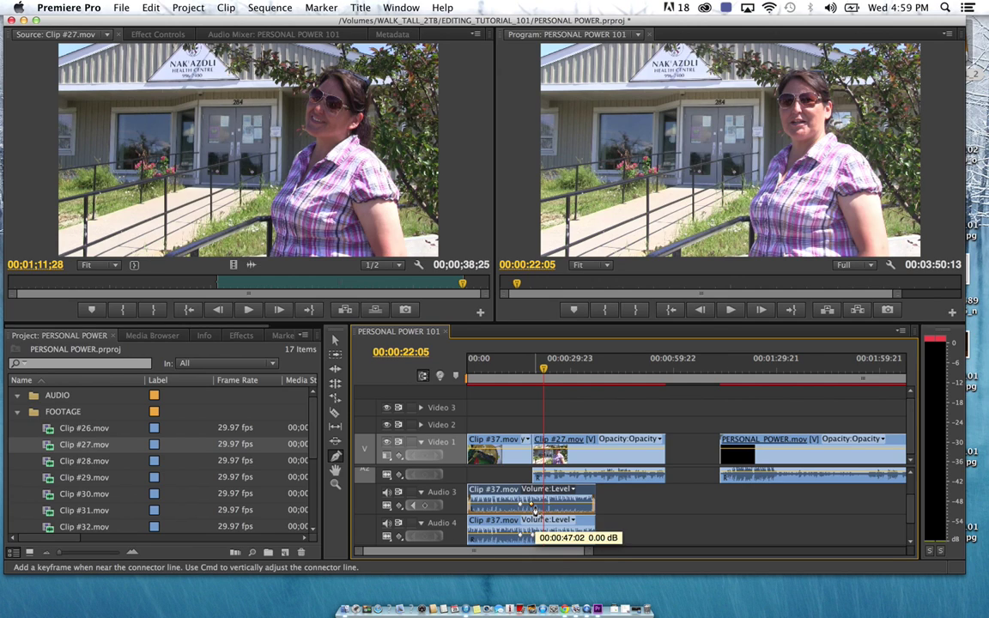
click(532, 507)
click(532, 507)
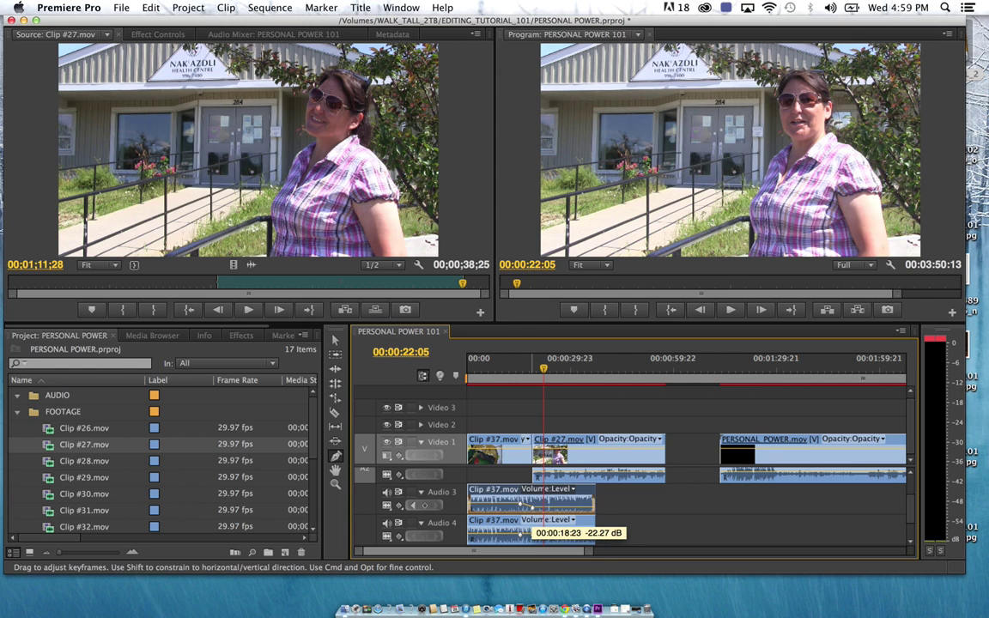
click(532, 537)
drag(533, 537, 532, 541)
Play back the audio fade from about 00:00:14:19
click(531, 376)
drag(531, 378, 517, 380)
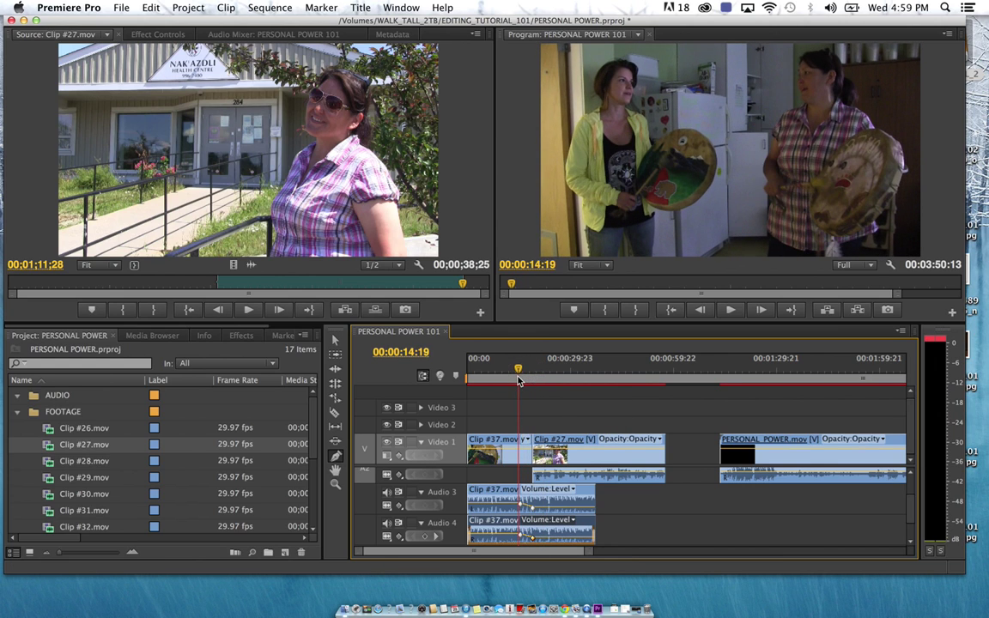
key(space)
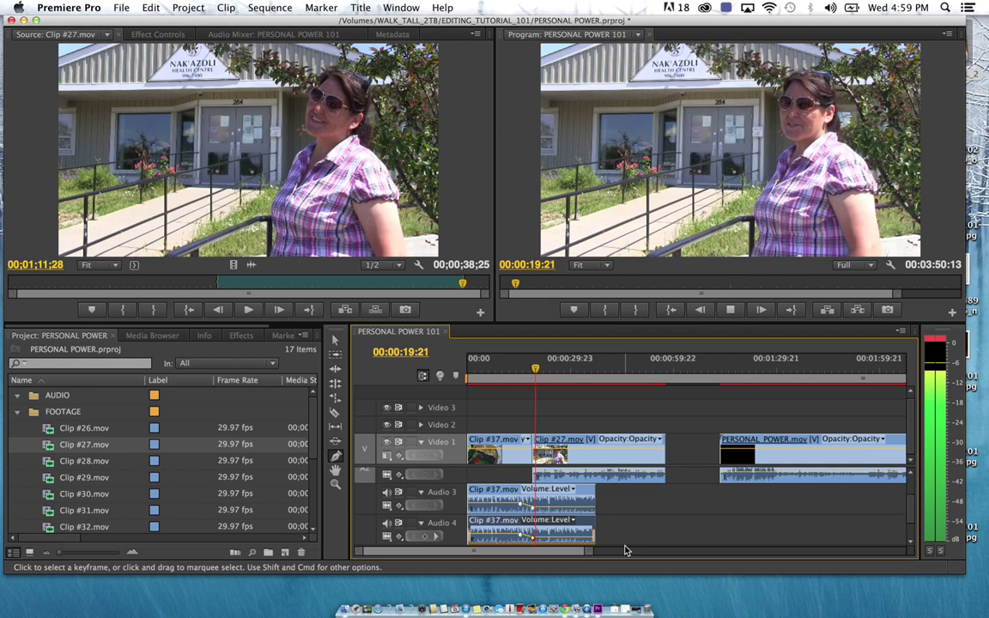
scroll(626, 530, up, 1)
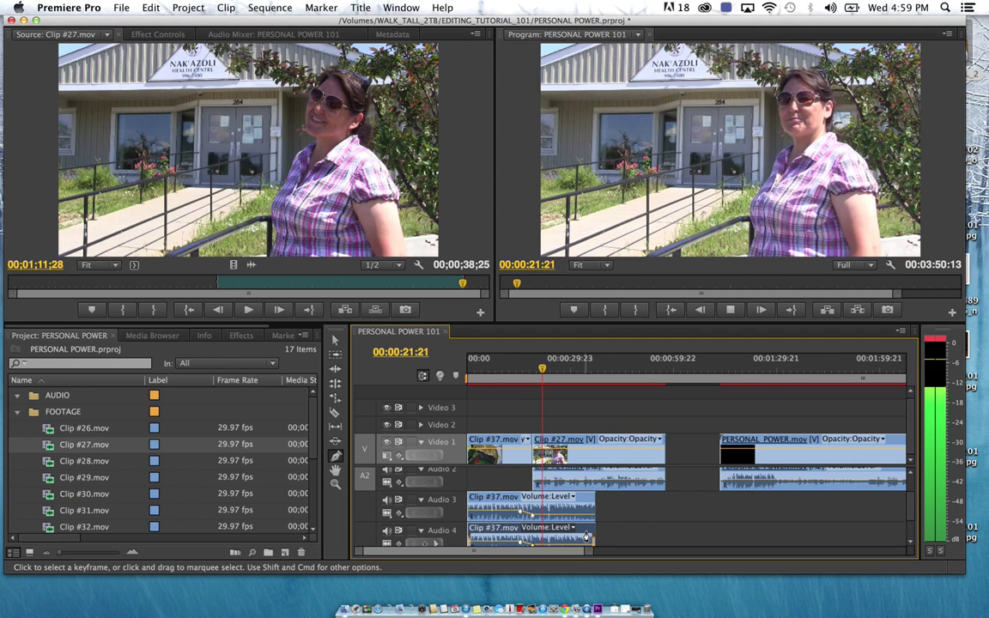
key(space)
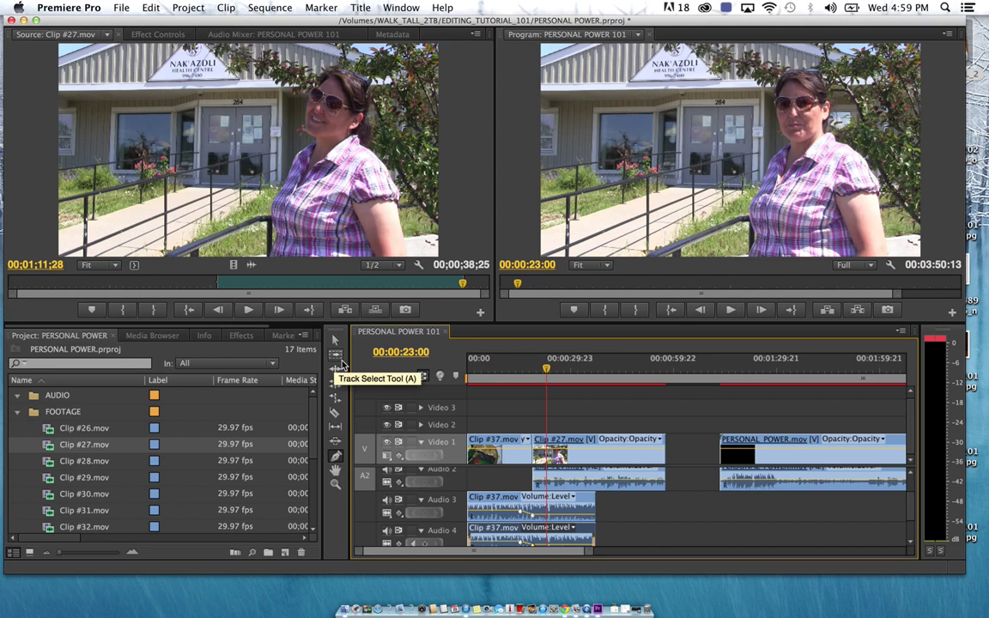
Pull the later Audio 3 volume keyframe down to silence (-∞ dB)
click(336, 342)
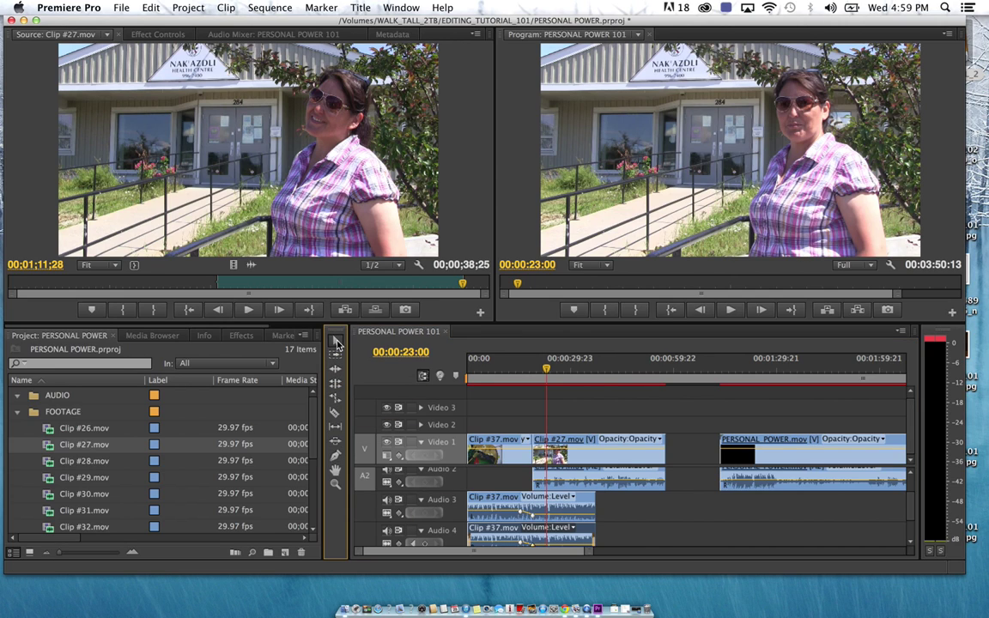
click(533, 514)
click(522, 514)
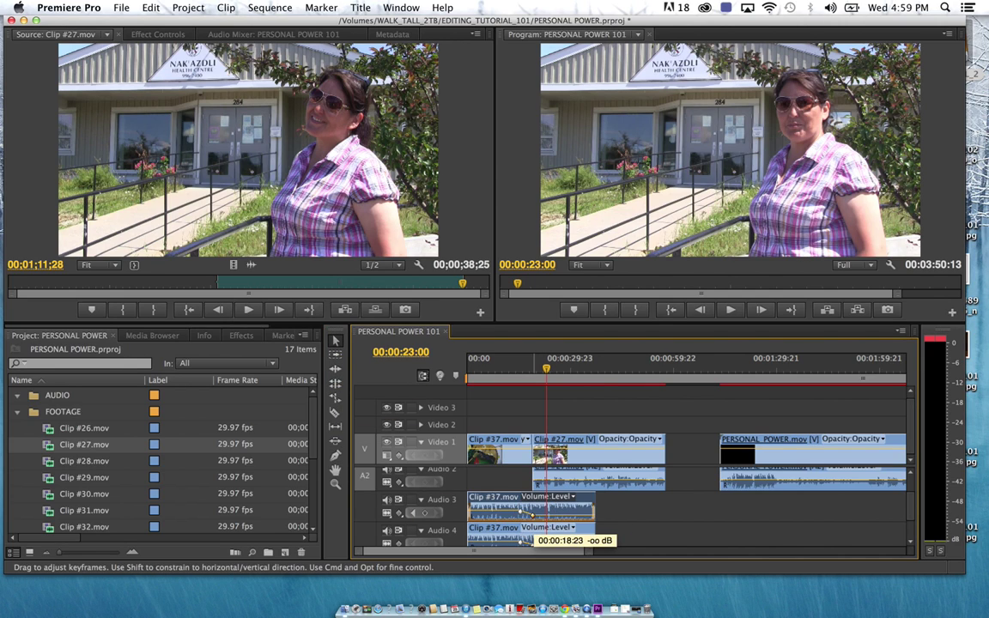
scroll(562, 490, up, 1)
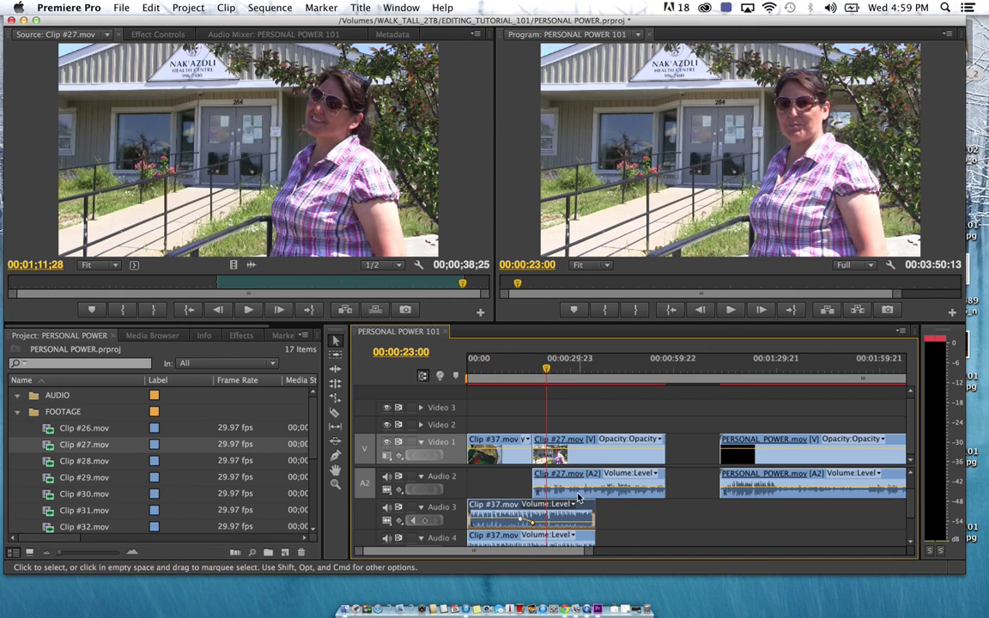
click(565, 491)
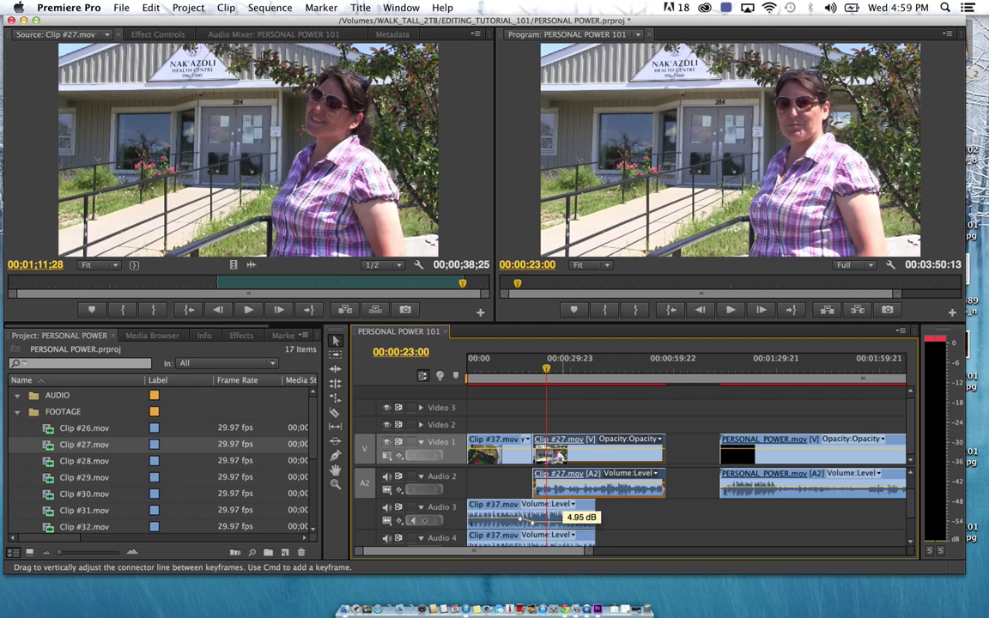
scroll(564, 491, up, 2)
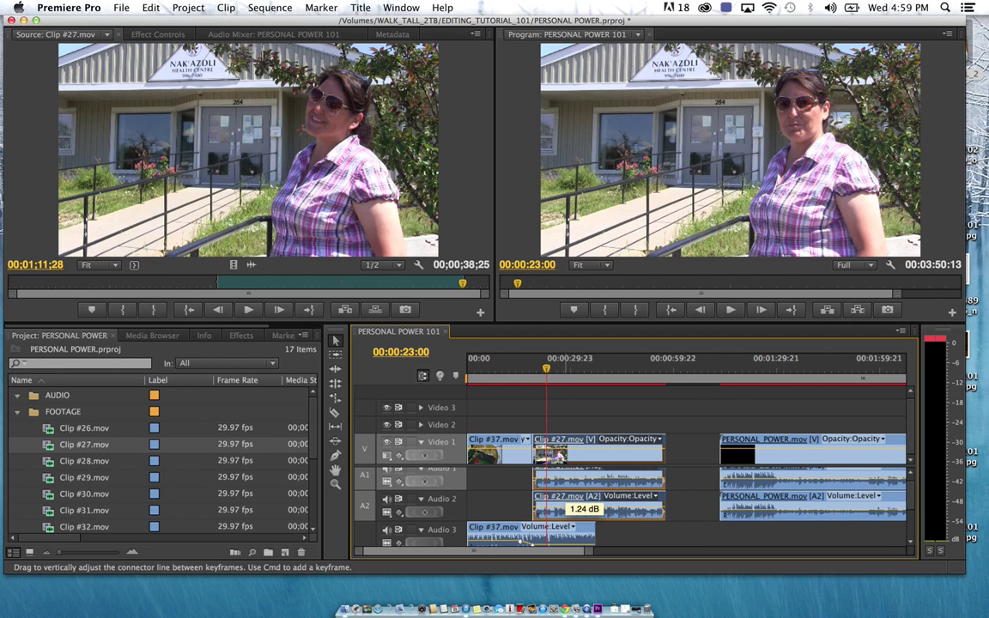
drag(546, 378, 534, 380)
key(space)
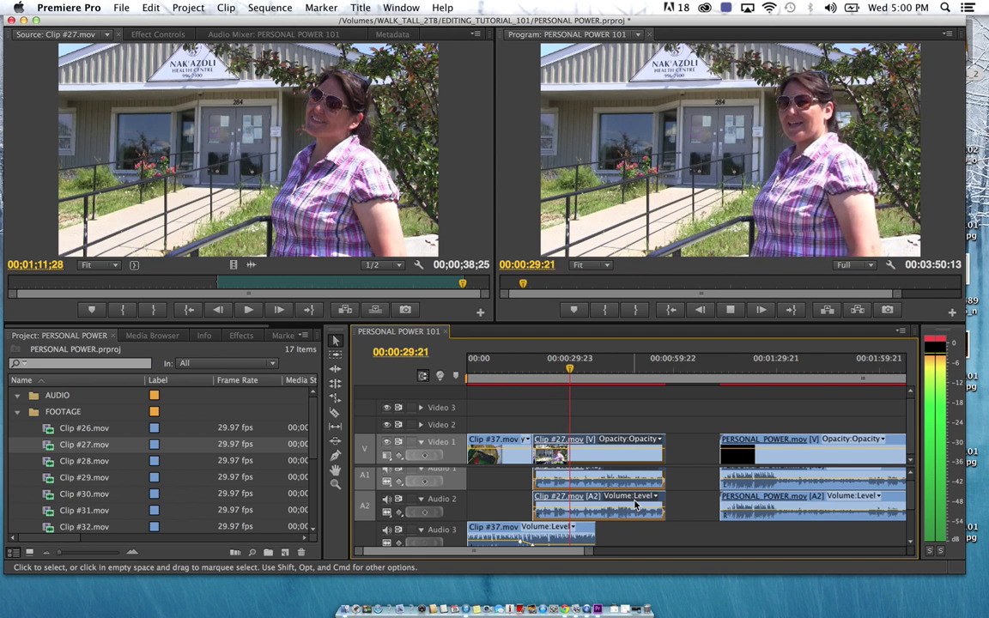
key(space)
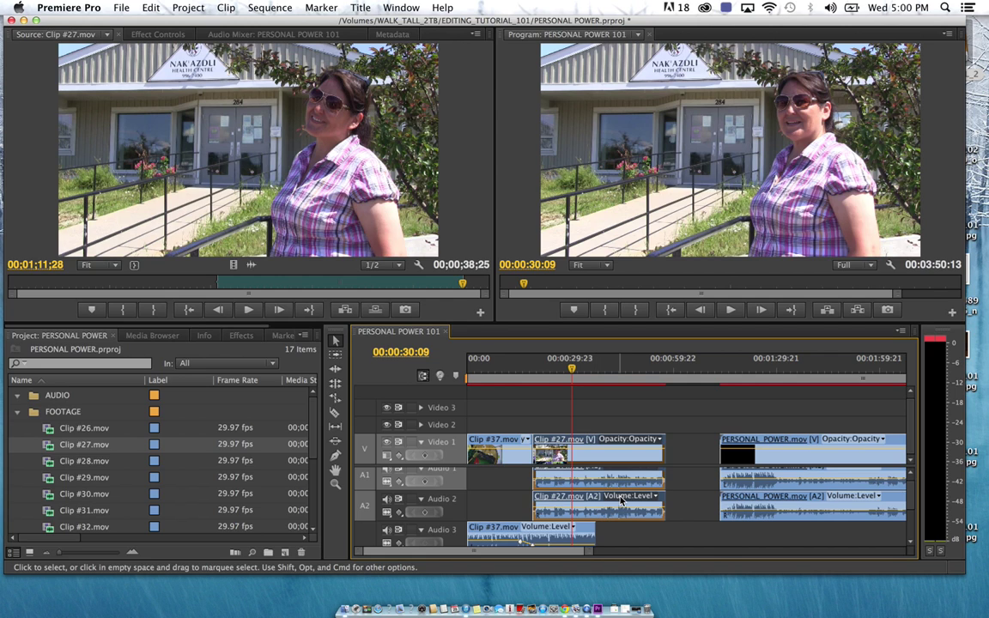
scroll(657, 526, up, 1)
key(space)
click(540, 375)
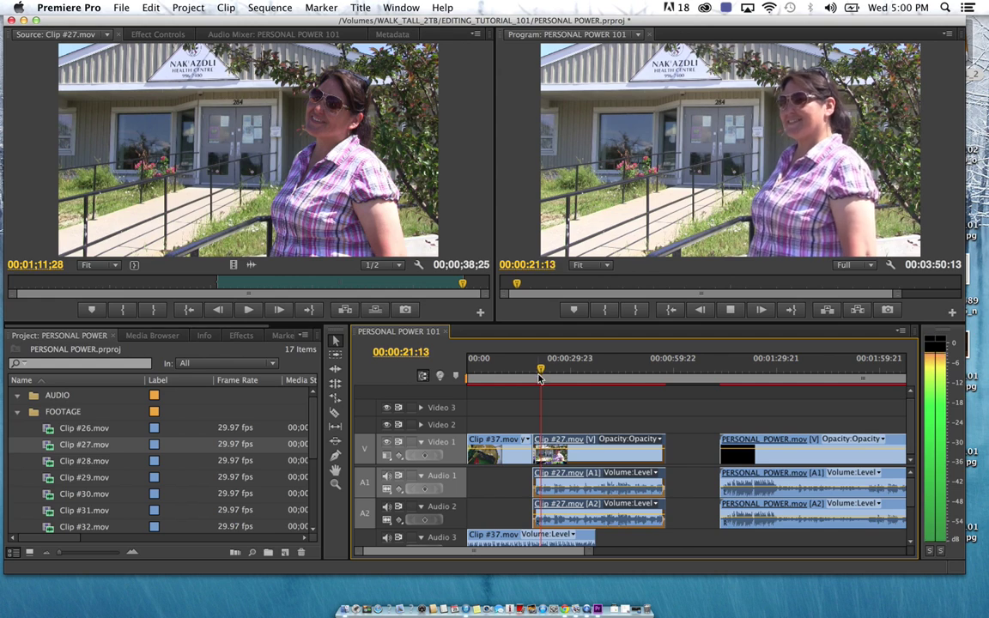
key(space)
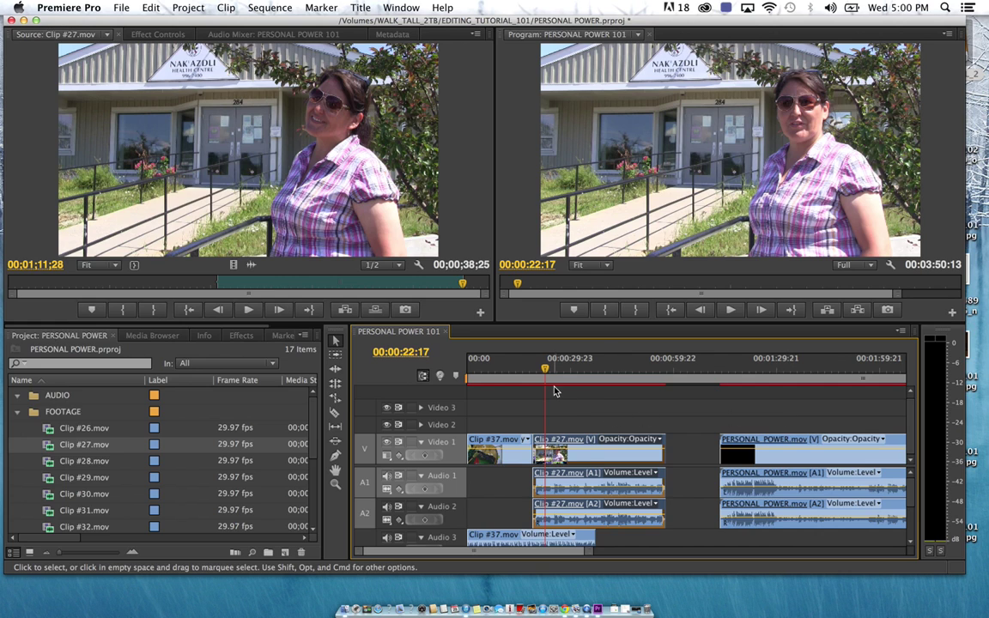
Play the sequence from about 00:00:25 to hear Clip #27's audio
drag(552, 371, 548, 375)
key(space)
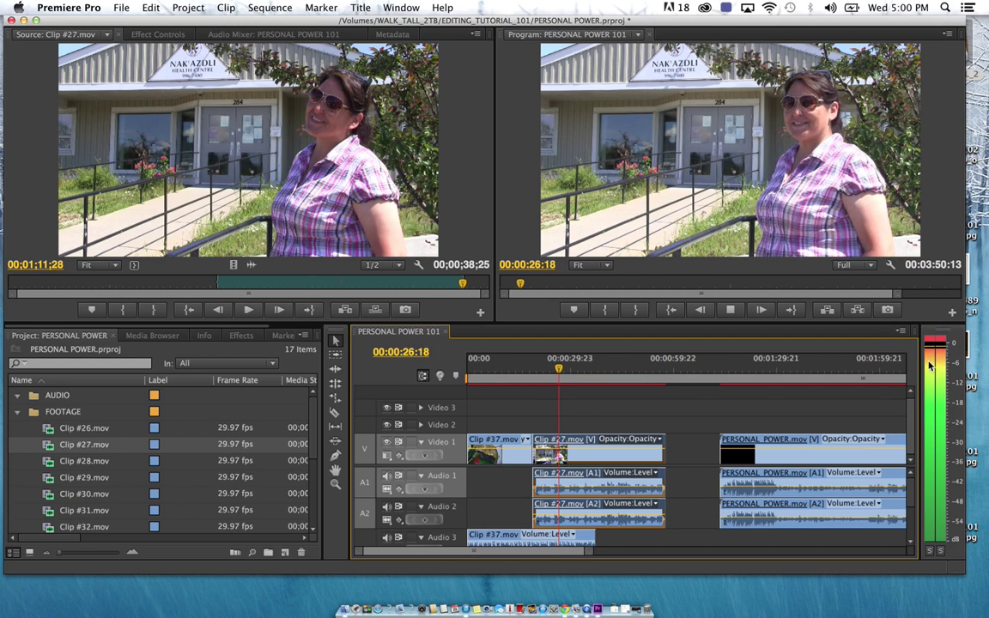
key(space)
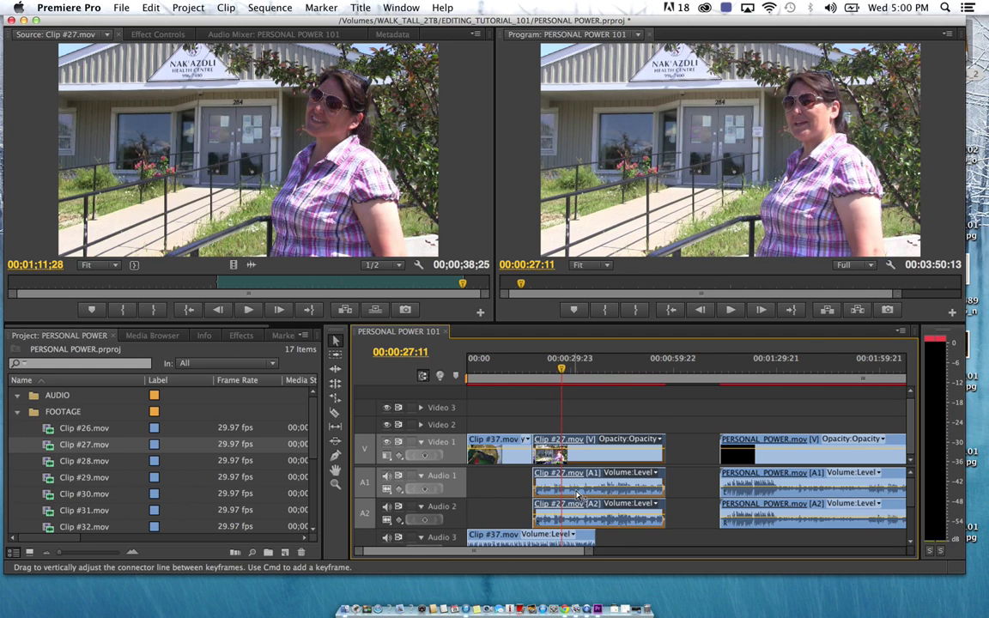
Adjust Clip #27's volume lines on Audio 1 and 2, replay to check, and return to 00:00:28;14
drag(580, 489, 580, 494)
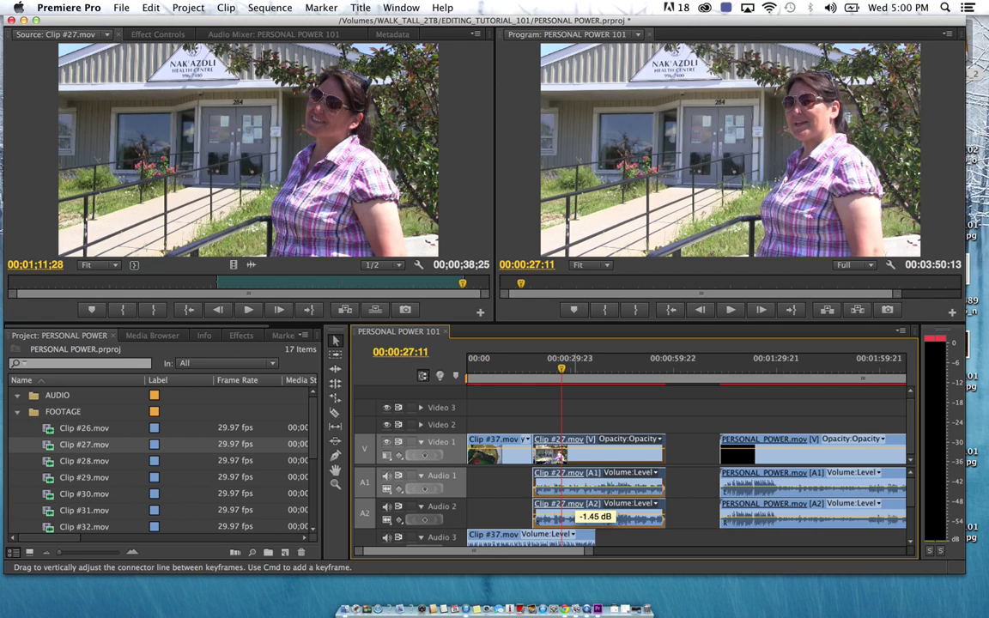
drag(578, 518, 578, 512)
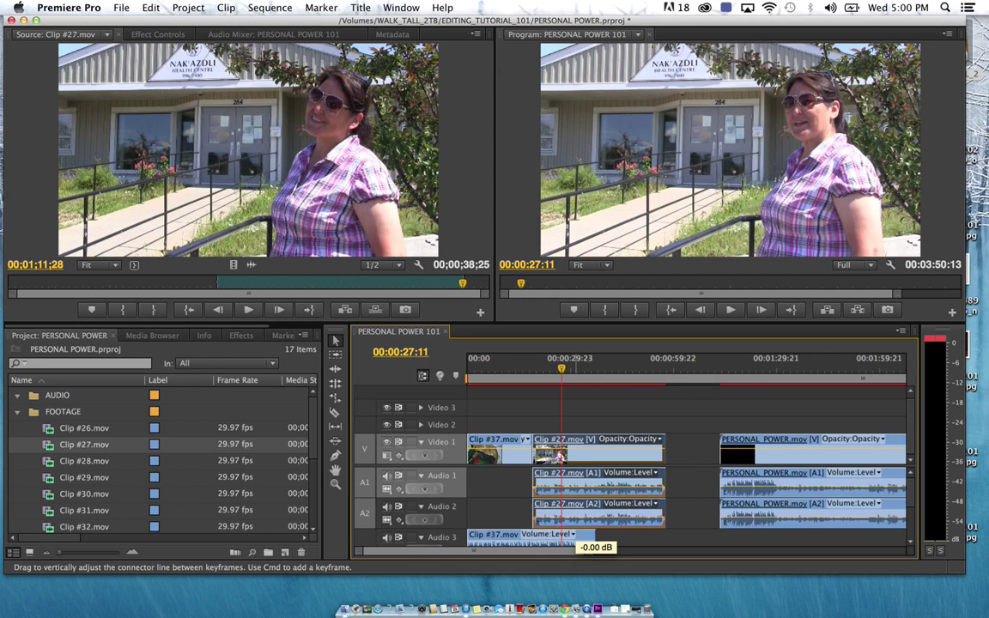
key(space)
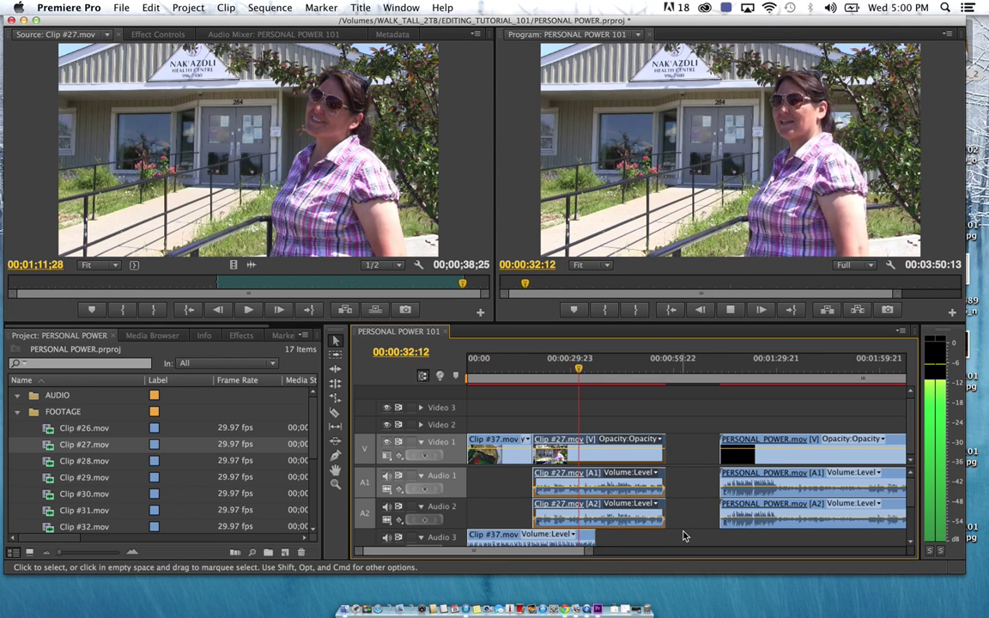
key(space)
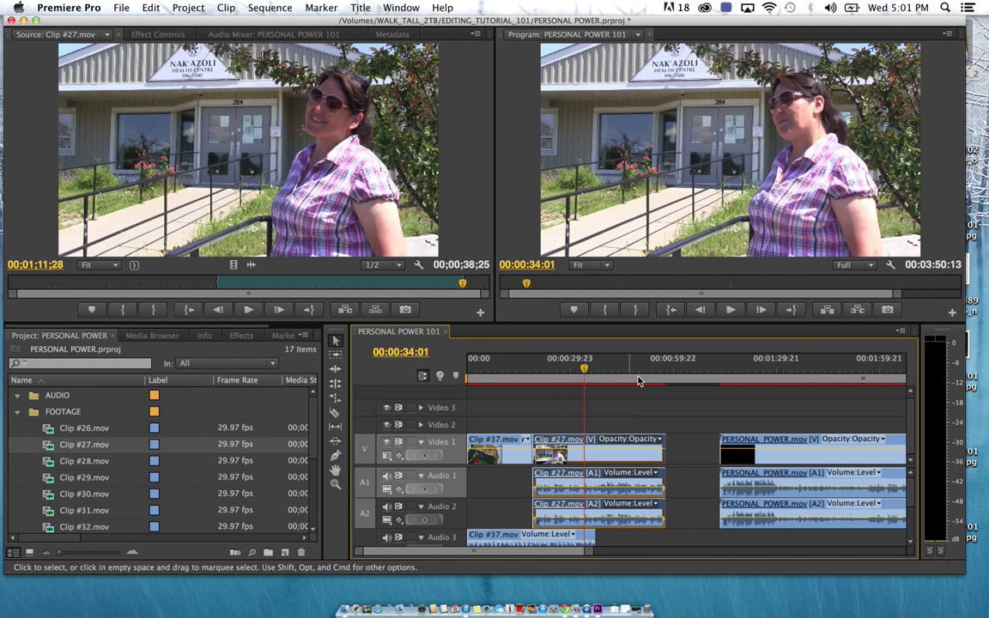
click(574, 371)
mouse_move(575, 371)
mouse_down()
mouse_move(545, 370)
mouse_move(567, 368)
mouse_up()
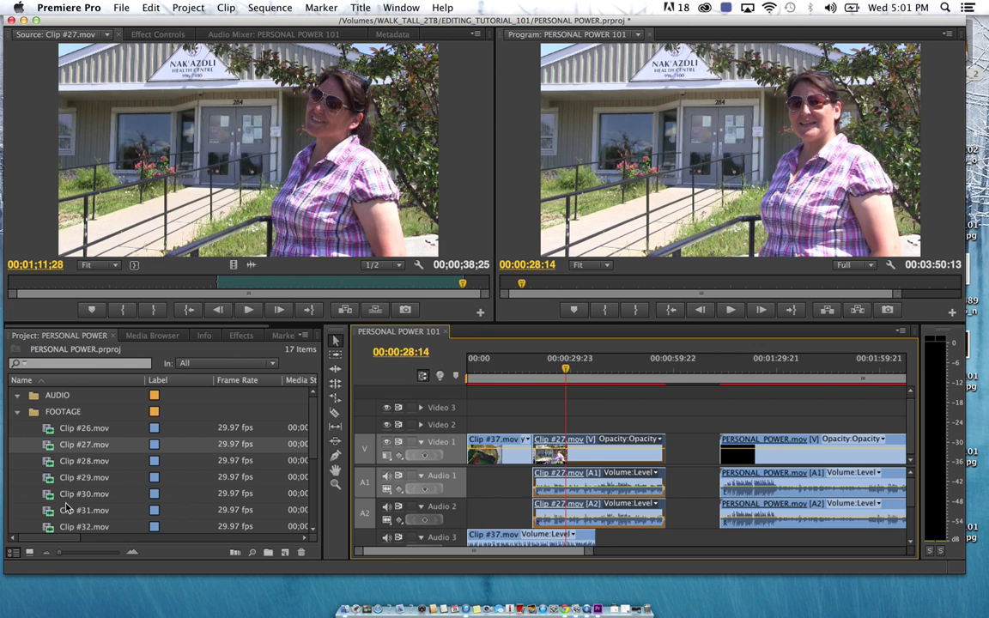
Load and preview Clip #30 in the Source monitor
scroll(66, 508, down, 2)
double_click(49, 444)
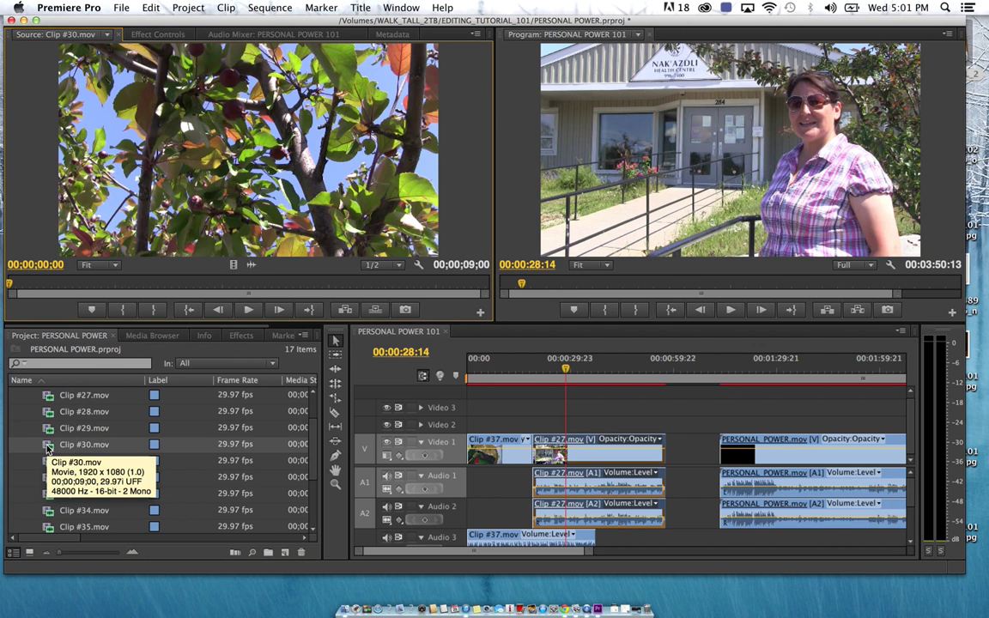
key(space)
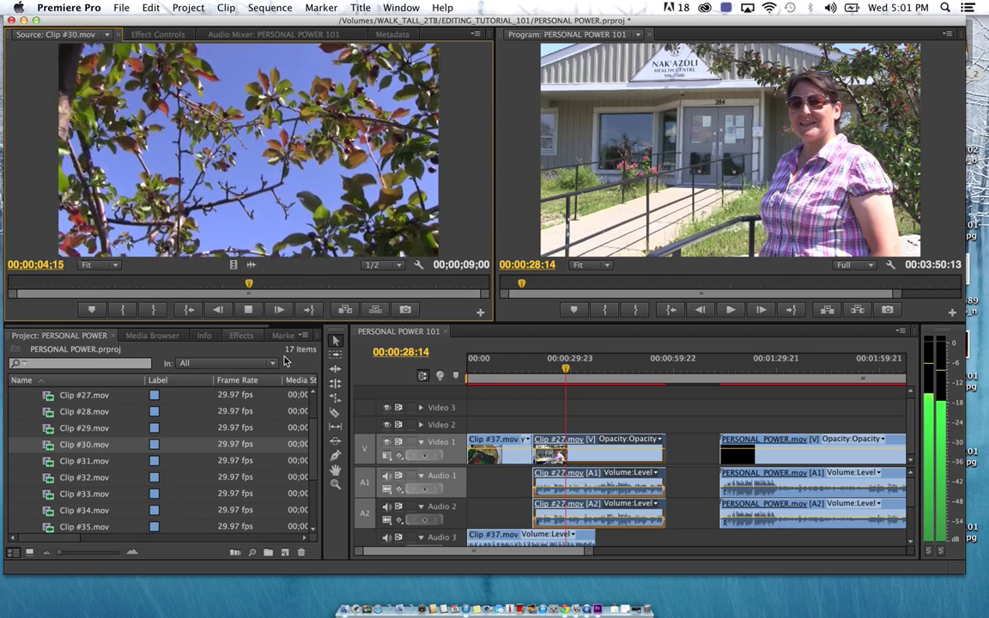
key(space)
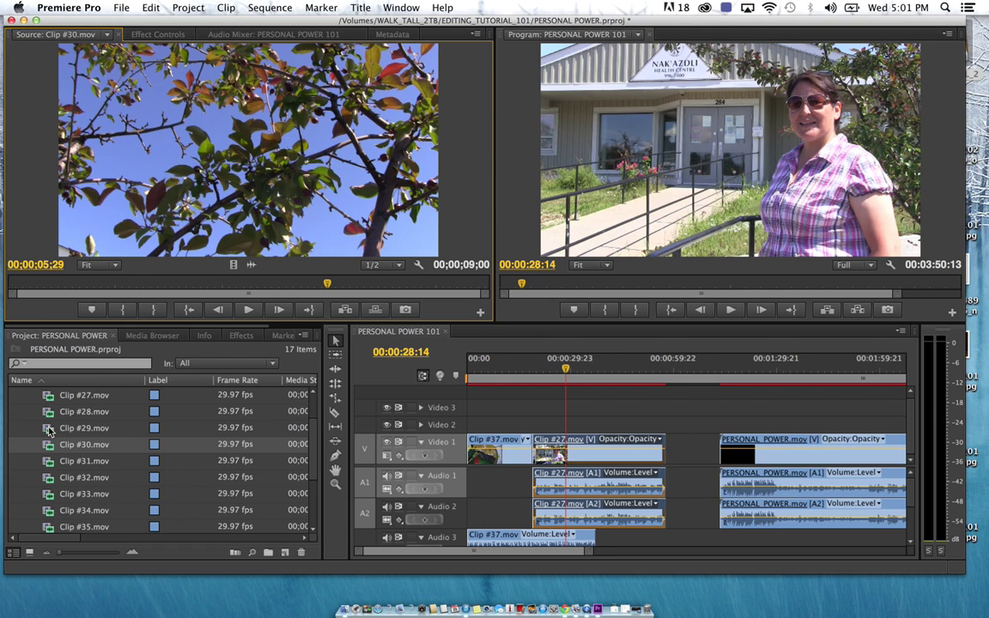
Load Clip #31 and mark a 00;00;05;29 range ending on the Nak'azdli Health Centre sign
double_click(52, 462)
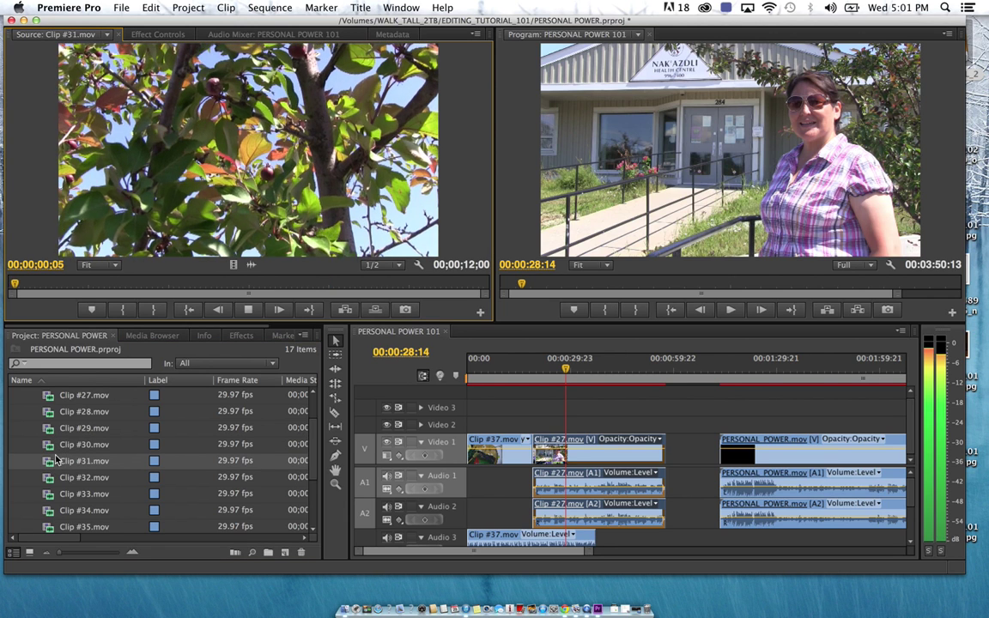
drag(115, 285, 140, 327)
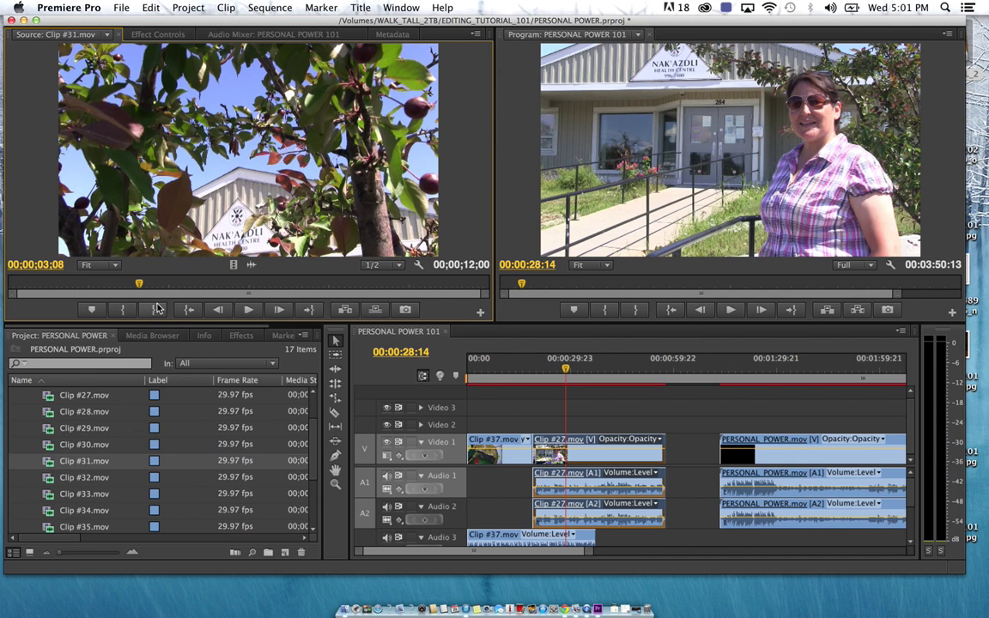
click(124, 310)
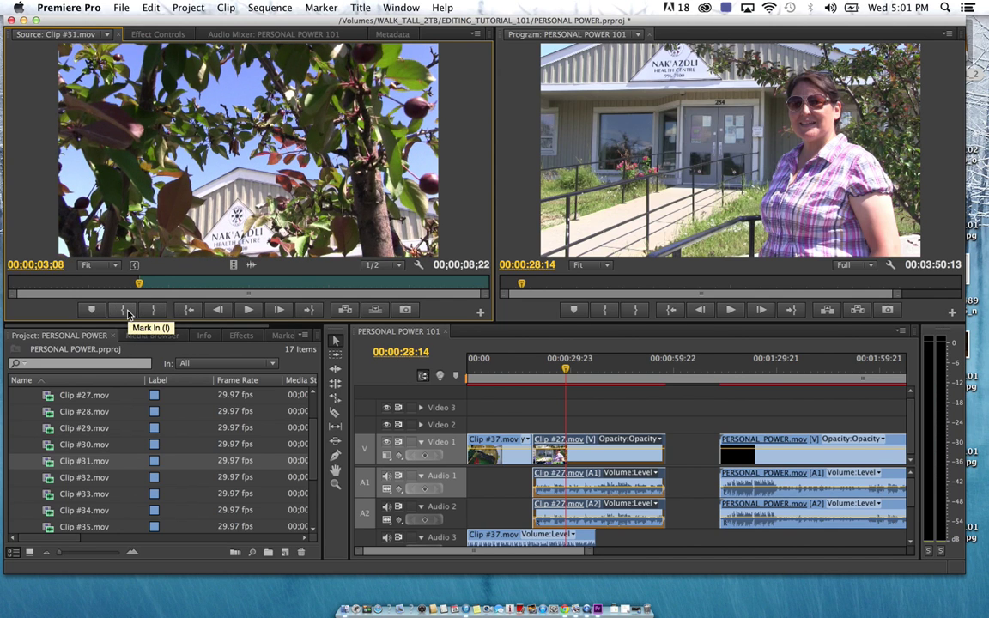
key(space)
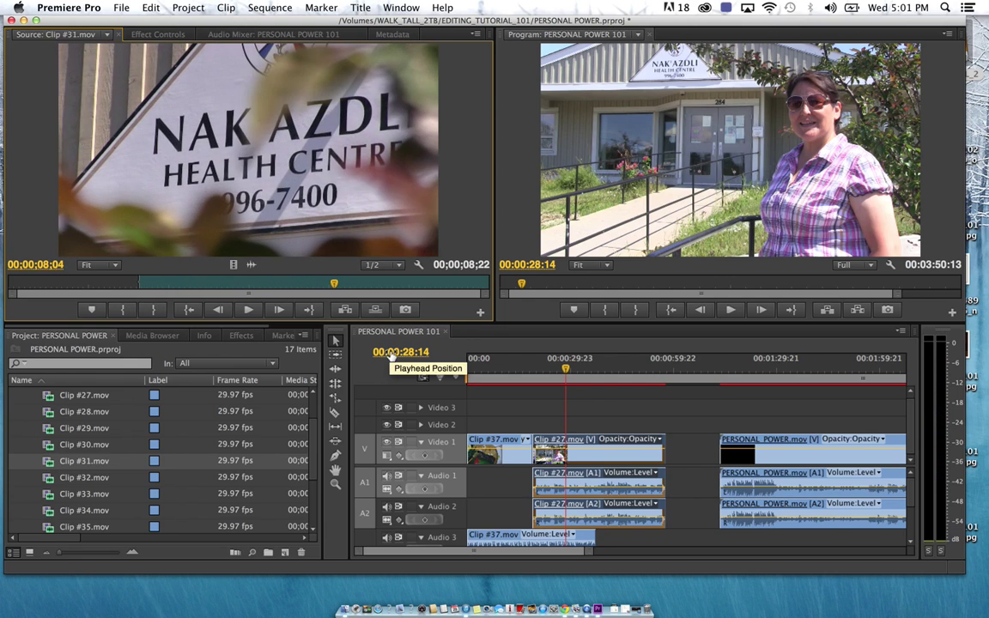
key(space)
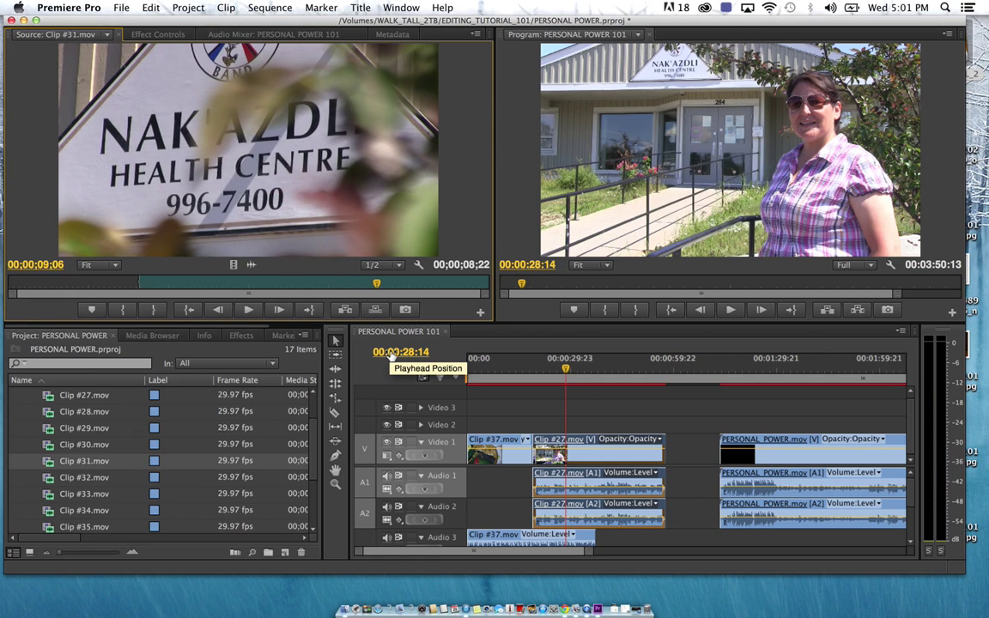
click(155, 311)
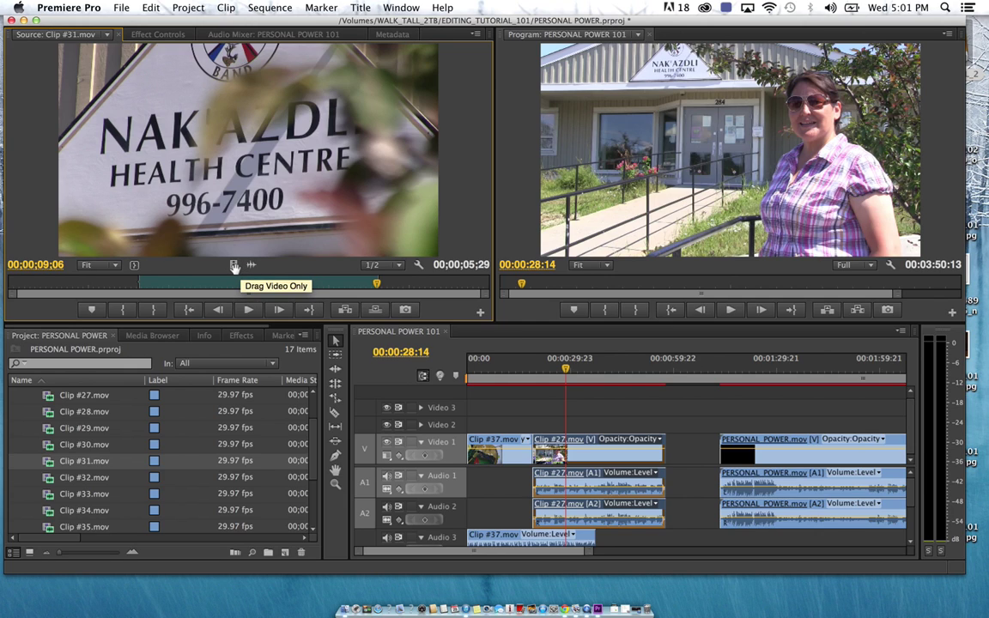
Drop Clip #31's marked video only onto Video 2 over Clip #27 and play through the B-roll near 00:00:28
drag(232, 264, 572, 427)
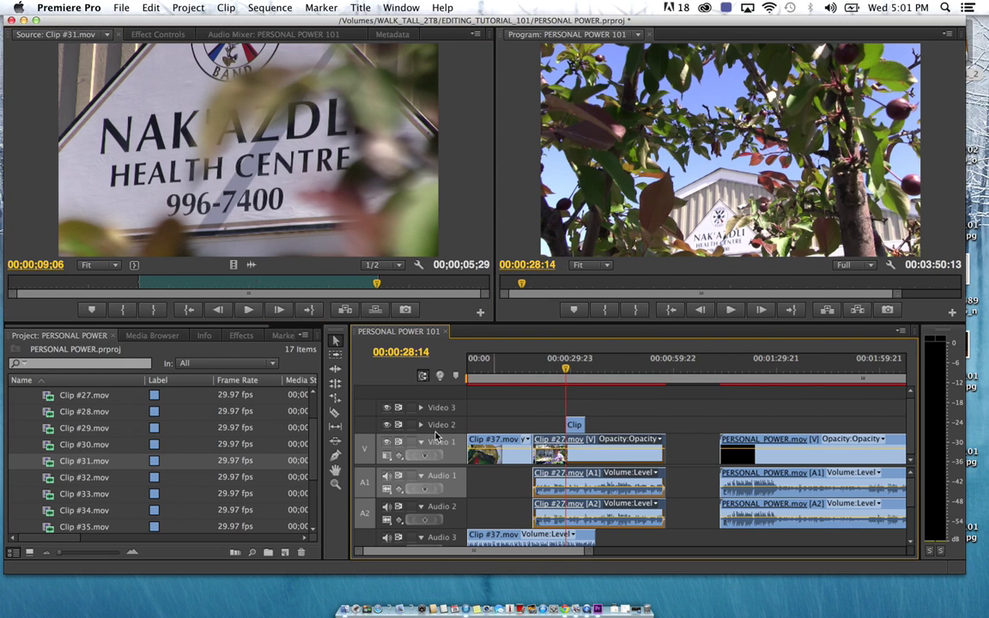
click(421, 425)
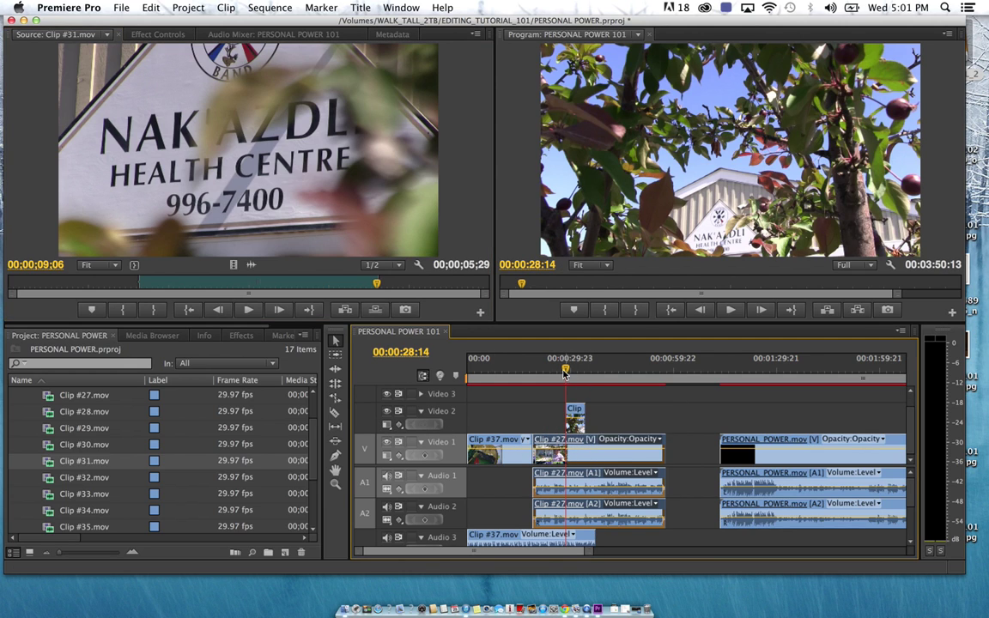
click(560, 371)
drag(560, 371, 558, 371)
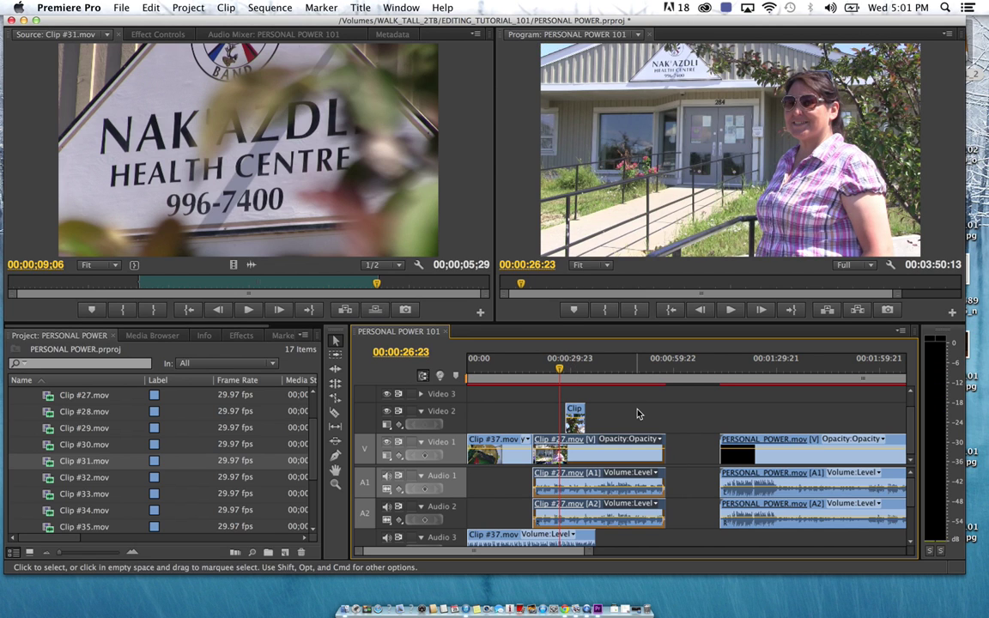
key(space)
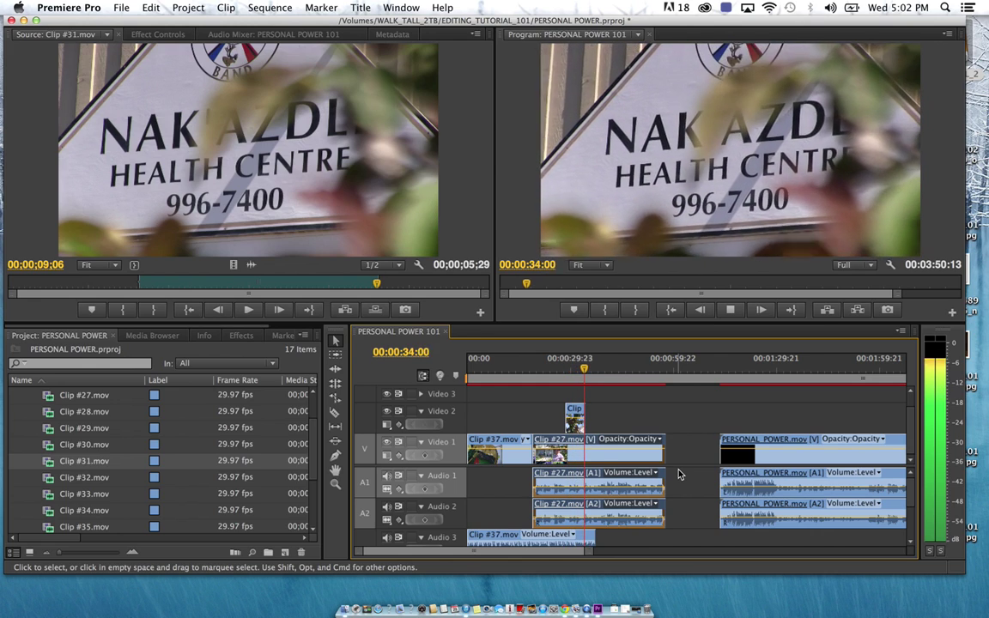
key(space)
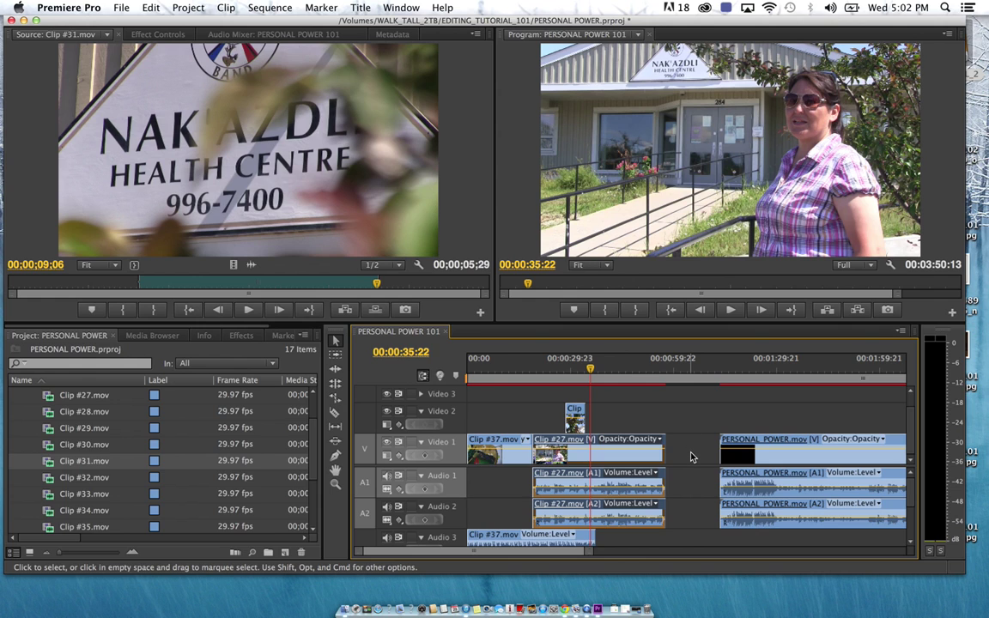
click(591, 370)
drag(590, 371, 540, 380)
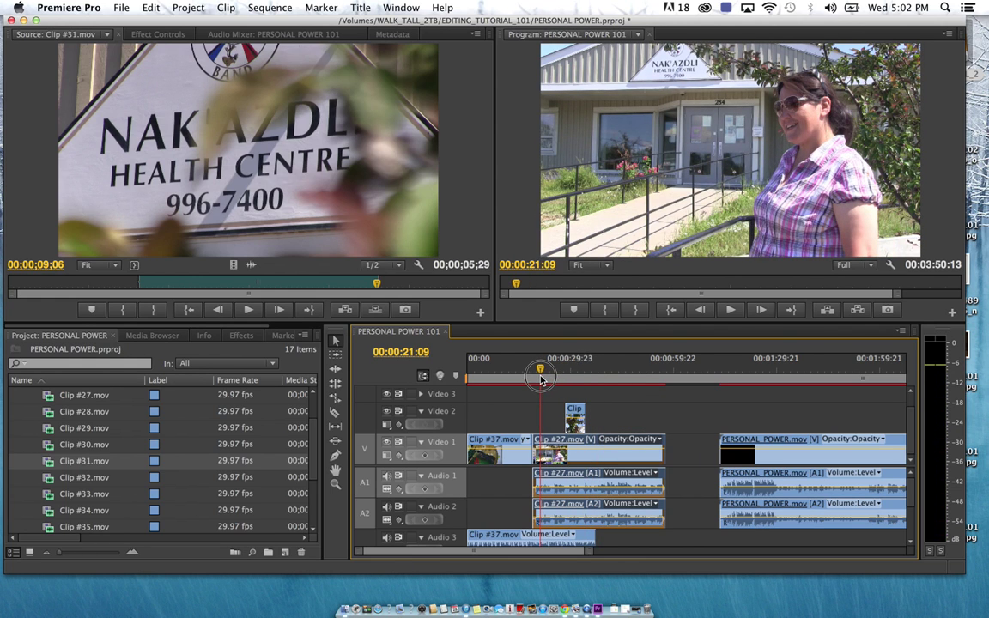
Create a Default Still title named WOMAN #1 via Title > New Title
click(360, 9)
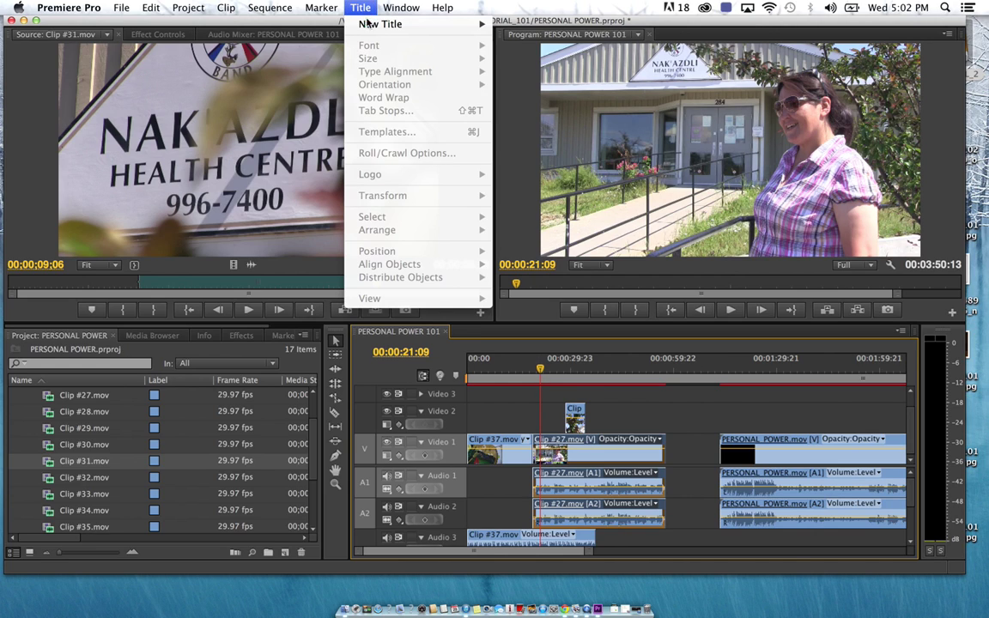
mouse_move(378, 24)
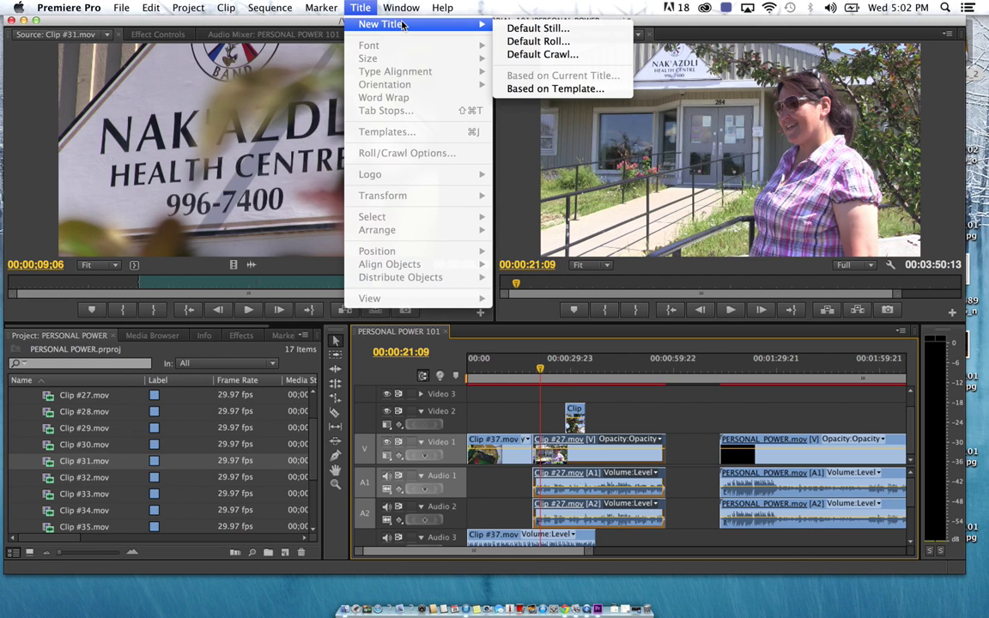
click(543, 29)
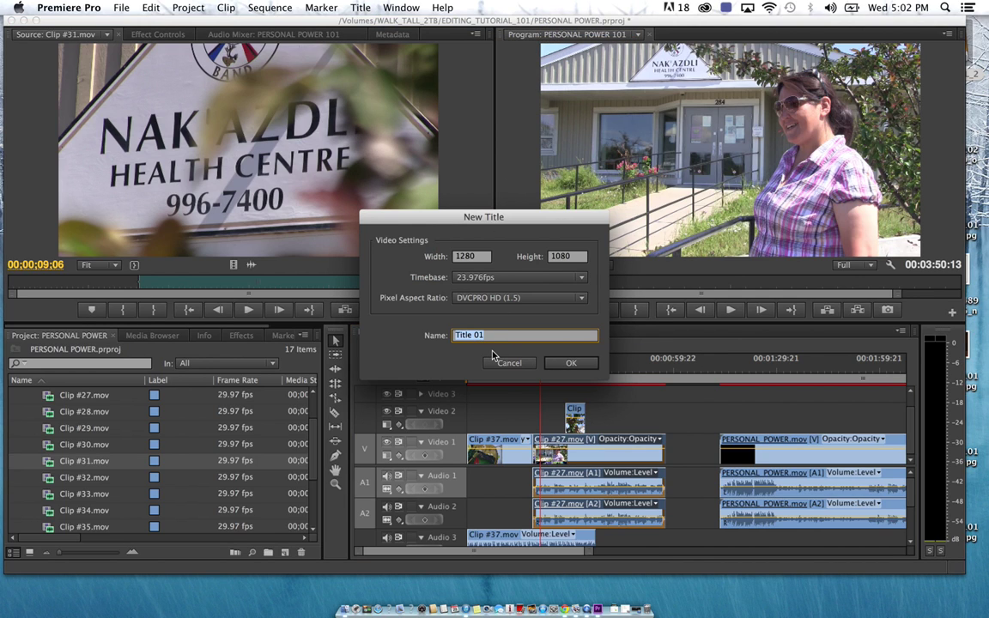
text(OW)
key(BackSpace)
key(BackSpace)
text(WOM)
click(575, 362)
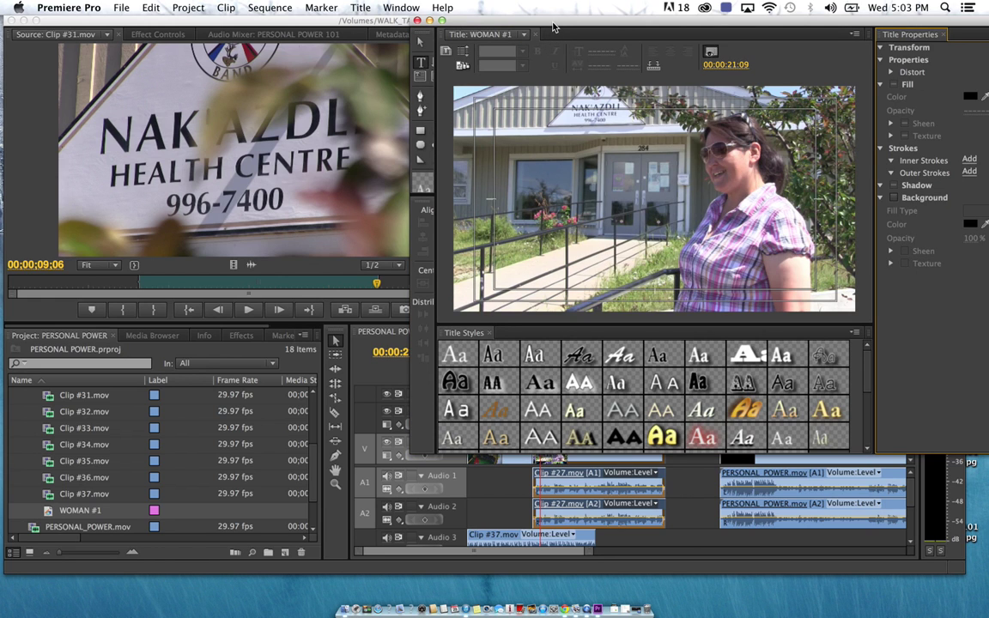
Draw a text box in the WOMAN #1 title and type the woman's first and last name
drag(551, 21, 341, 81)
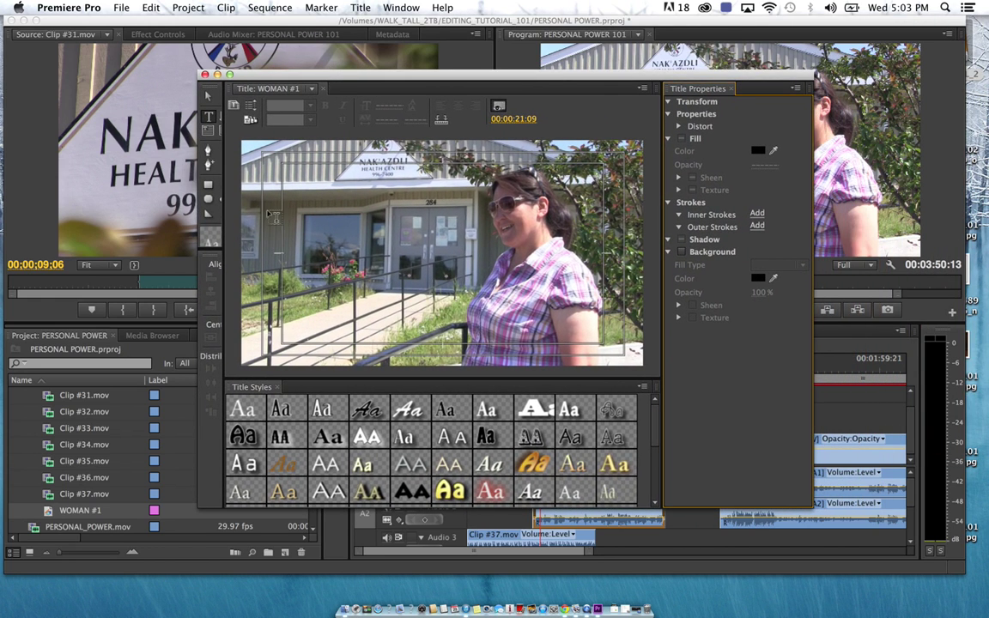
click(210, 121)
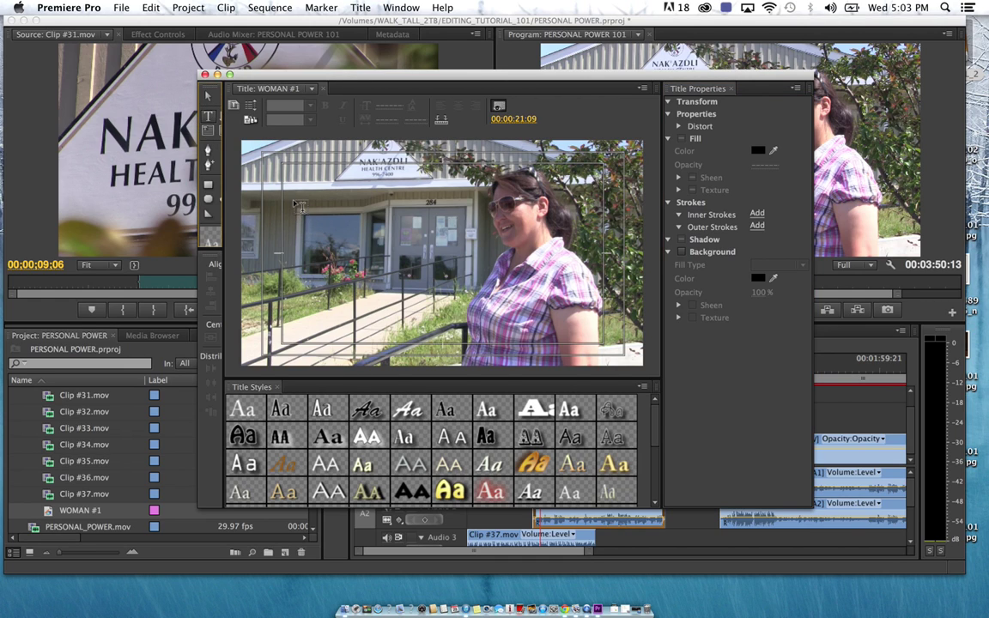
drag(297, 198, 611, 355)
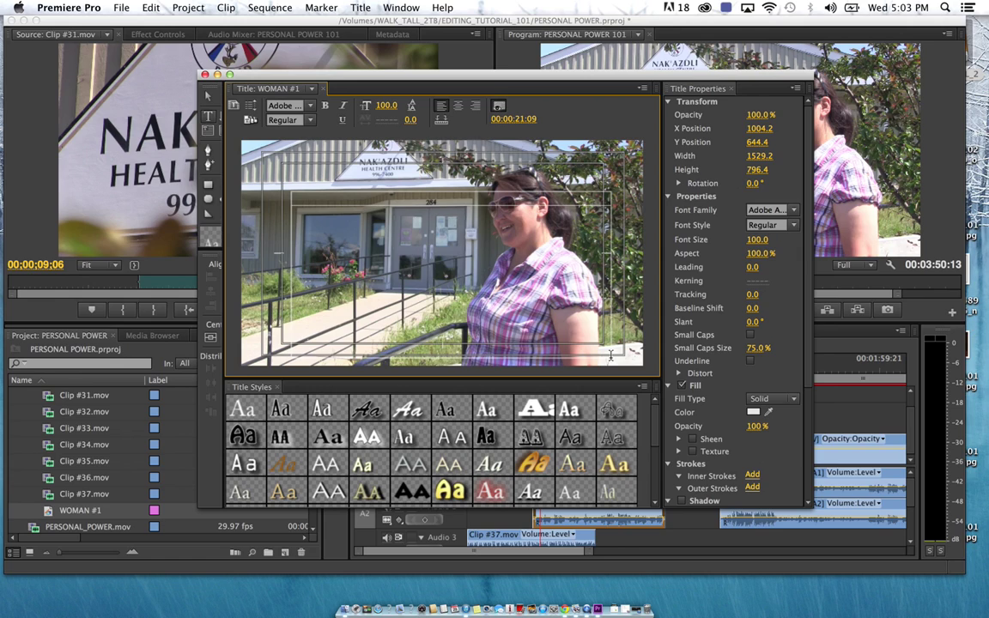
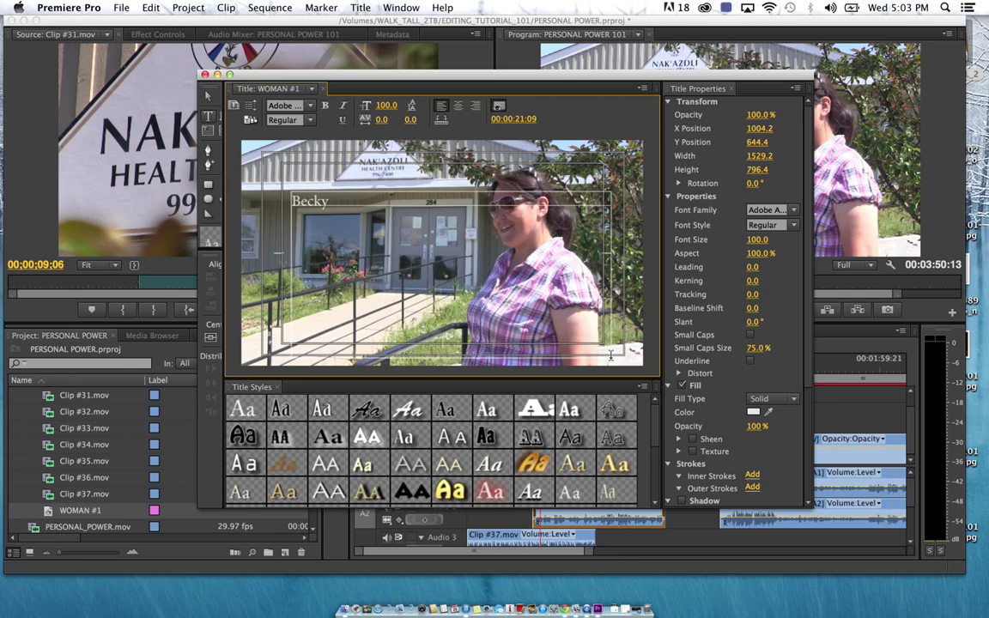
Move the name text lower in the frame, to about X 1040.3, Y 1176.2
click(208, 98)
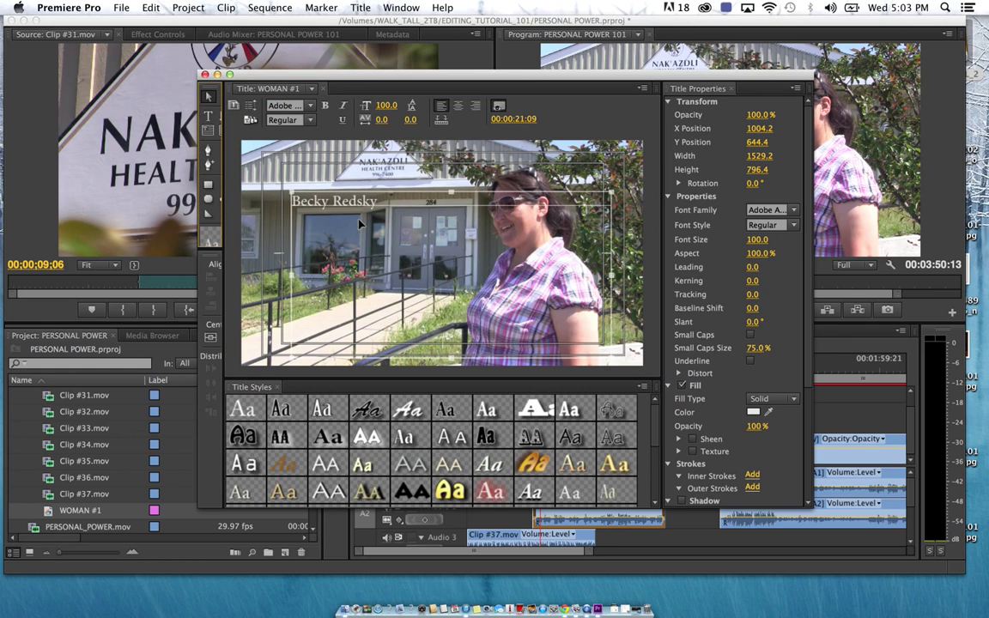
drag(324, 200, 350, 321)
key(t)
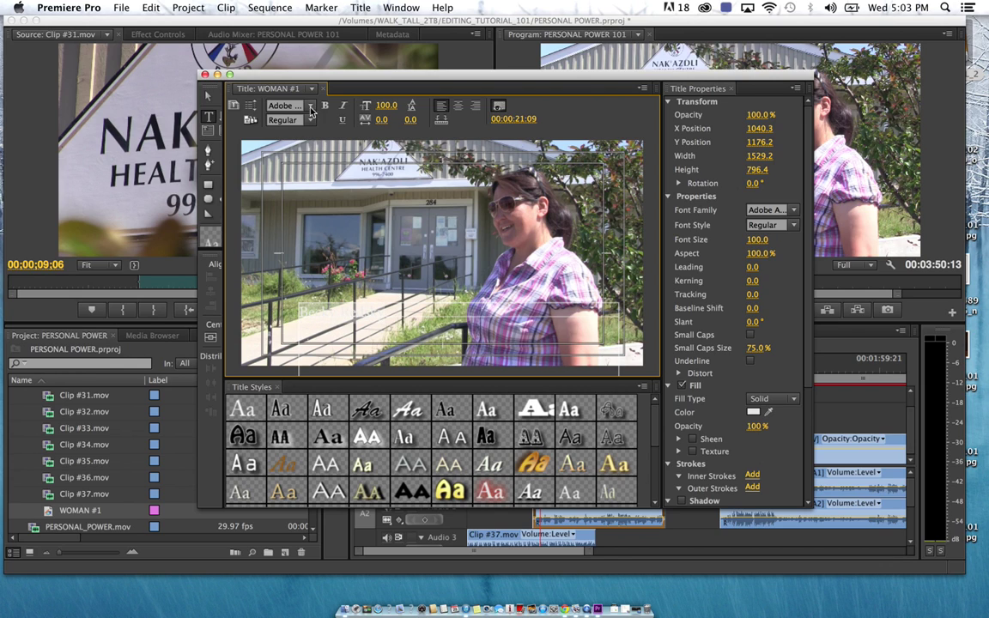
Set the title text's font family to Impact with a solid fill
click(281, 105)
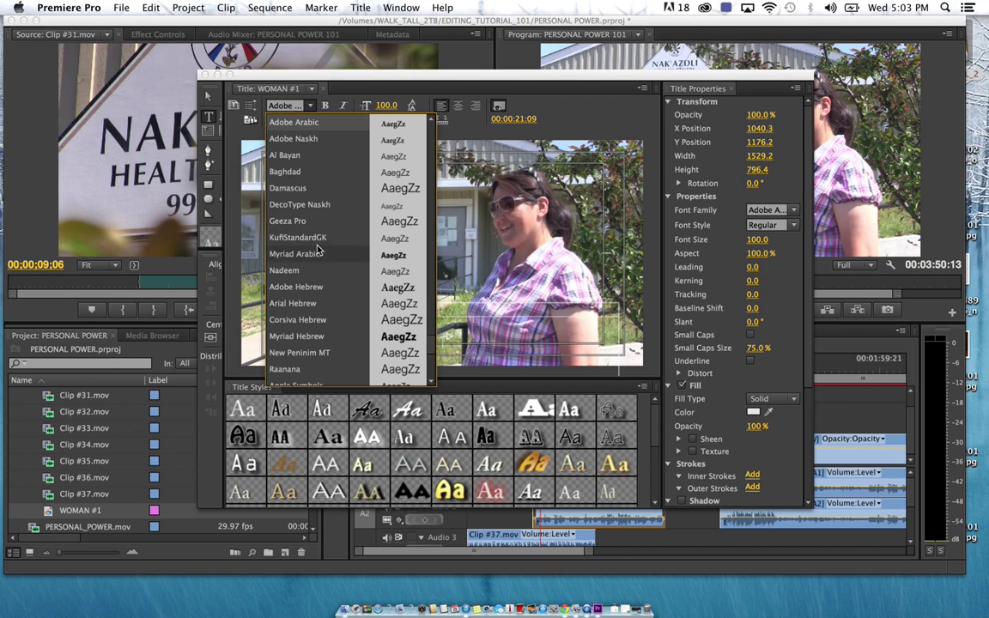
click(293, 303)
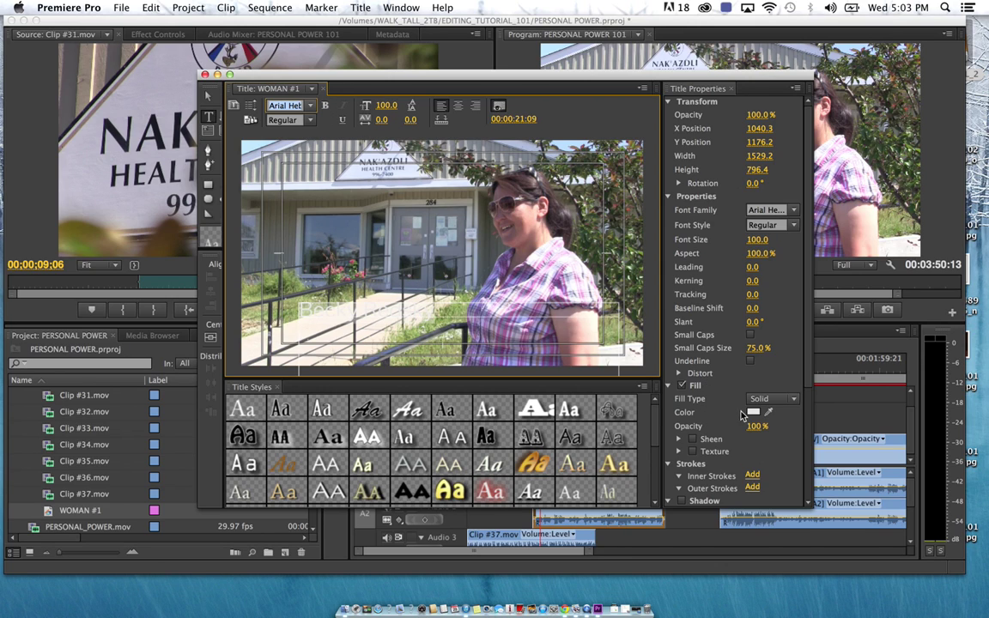
scroll(750, 381, down, 8)
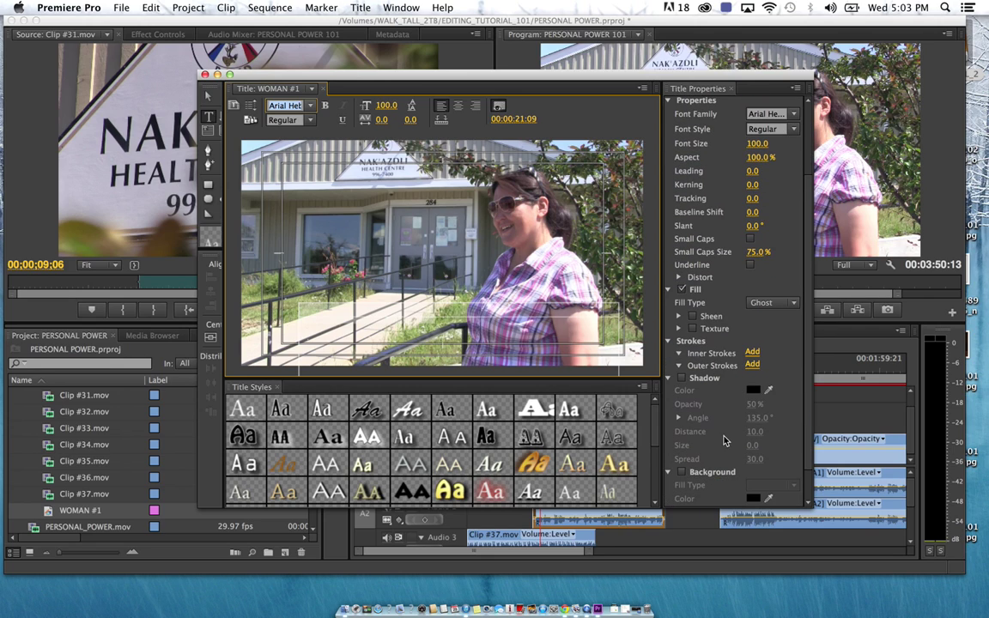
scroll(676, 340, up, 3)
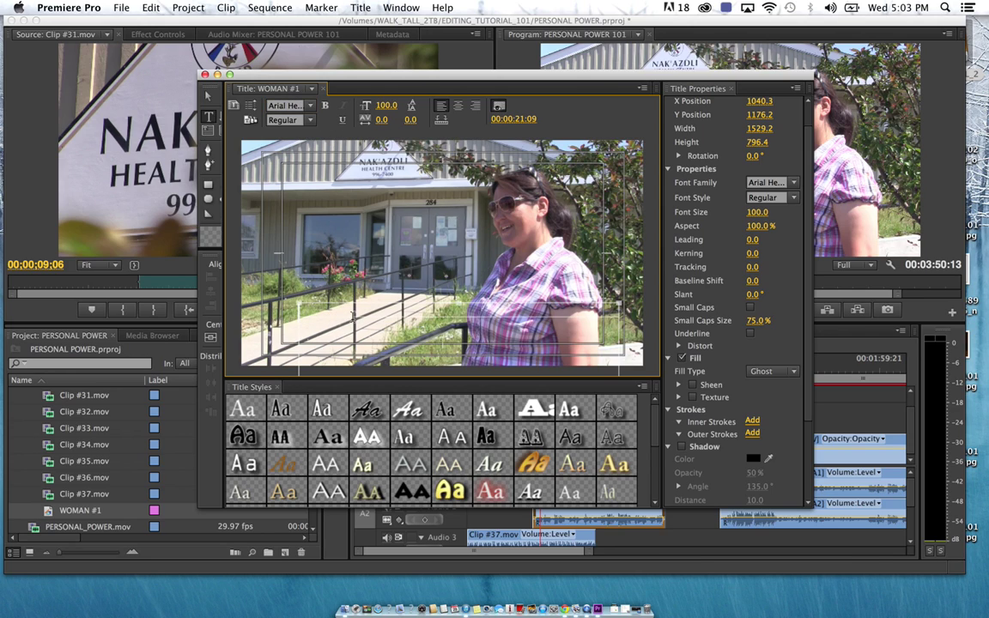
click(353, 316)
drag(431, 315, 261, 286)
click(285, 106)
text(Impact)
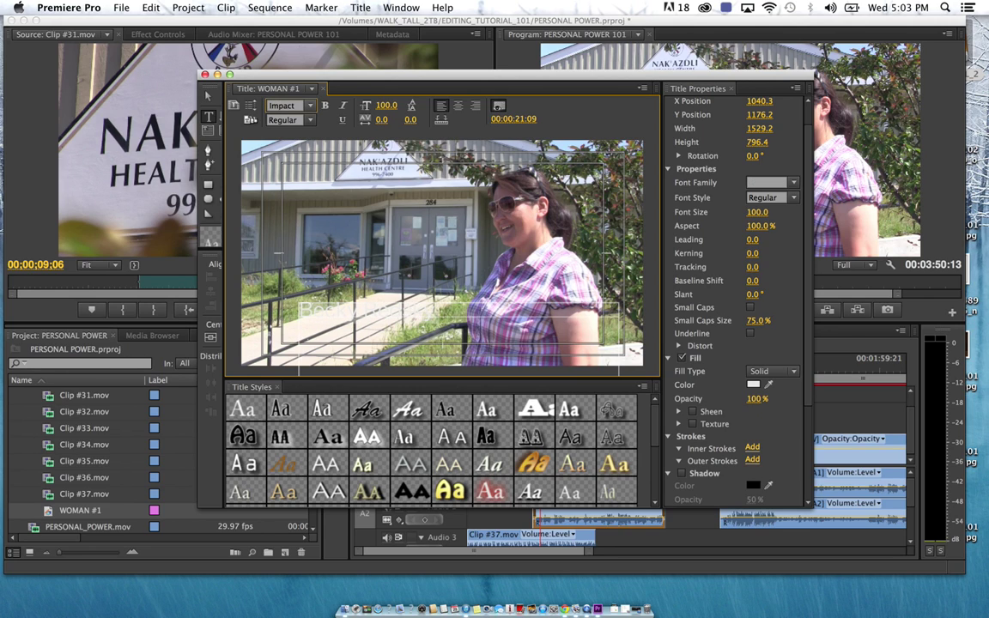
key(Return)
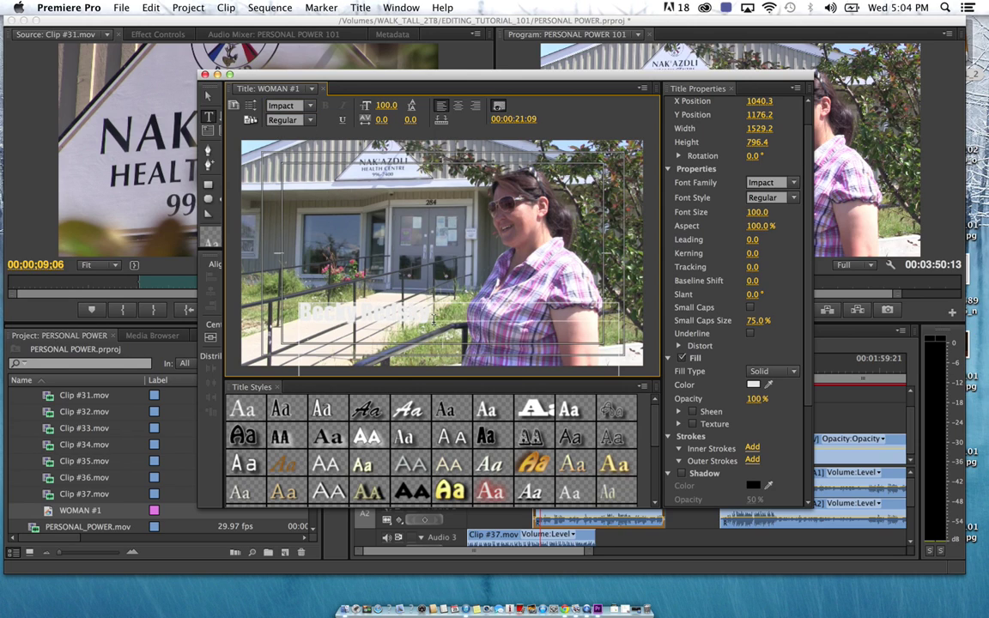
Shift the text down and left and fill it dark red #600000
click(208, 95)
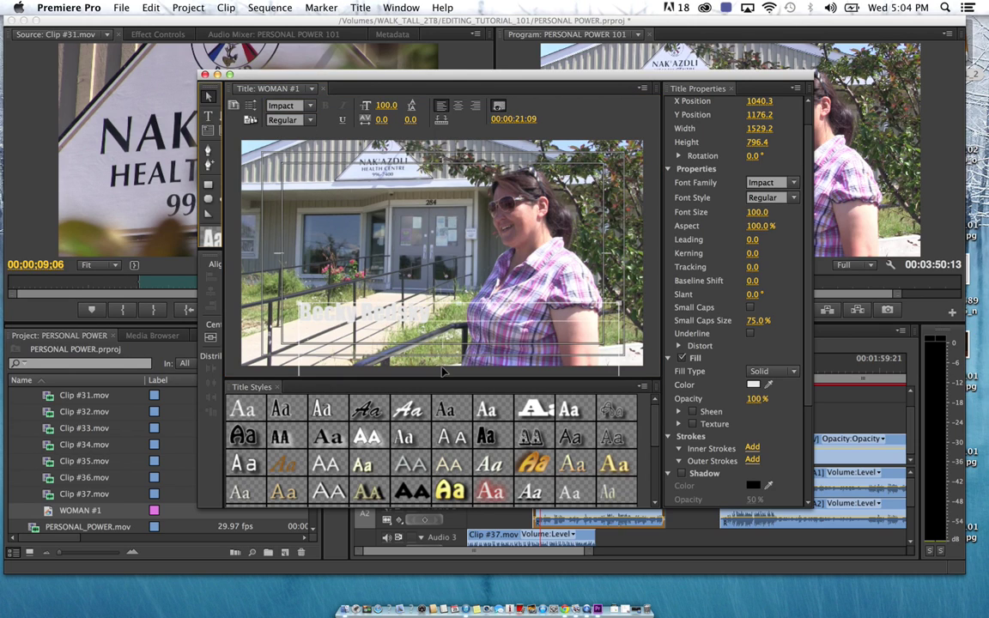
drag(404, 311, 393, 334)
key(t)
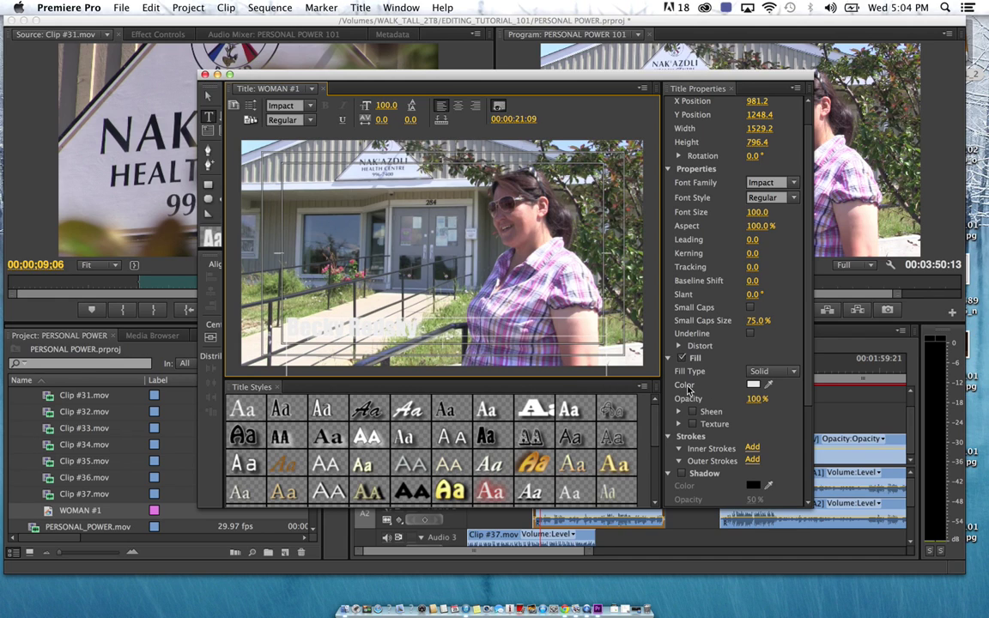
click(753, 386)
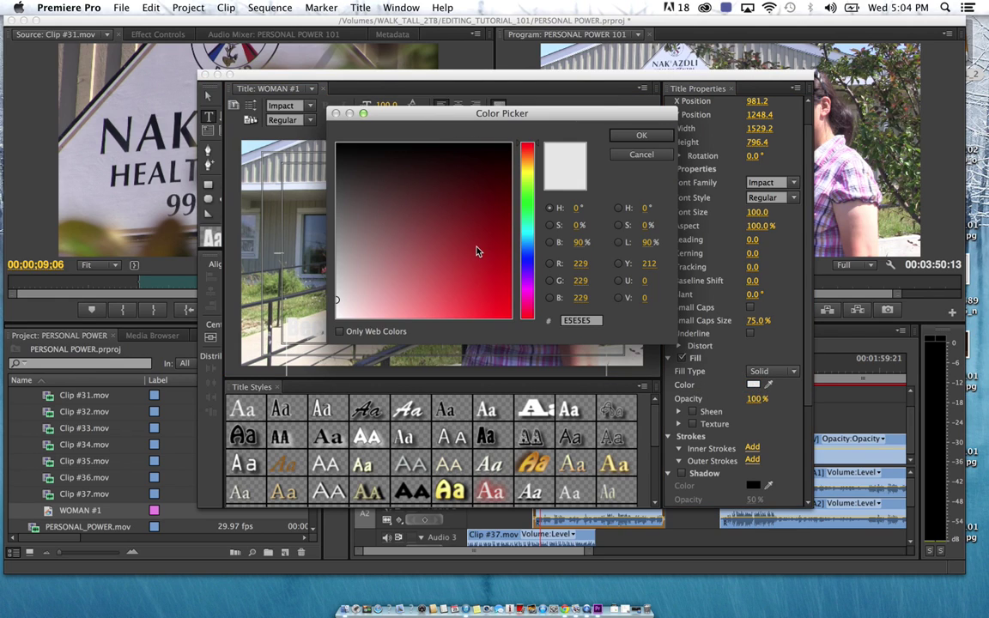
mouse_move(380, 289)
mouse_down()
mouse_move(486, 162)
mouse_move(509, 170)
mouse_move(515, 201)
mouse_move(529, 203)
mouse_move(510, 208)
mouse_up()
click(650, 137)
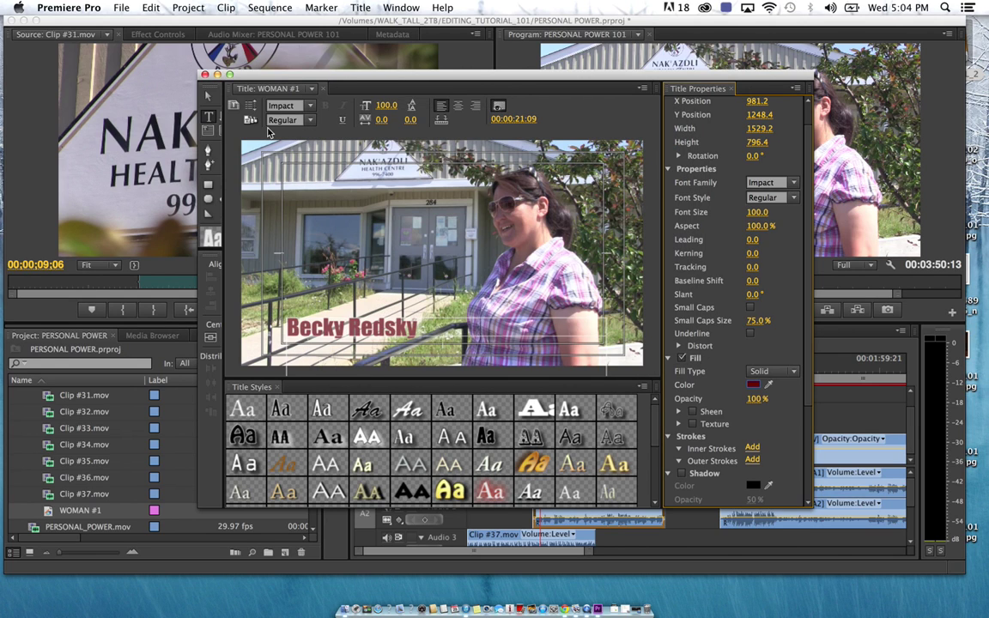
Add a drop shadow, nudge the text to X 991.0, Y 1264.8, and close the Titler
scroll(668, 421, down, 1)
click(689, 470)
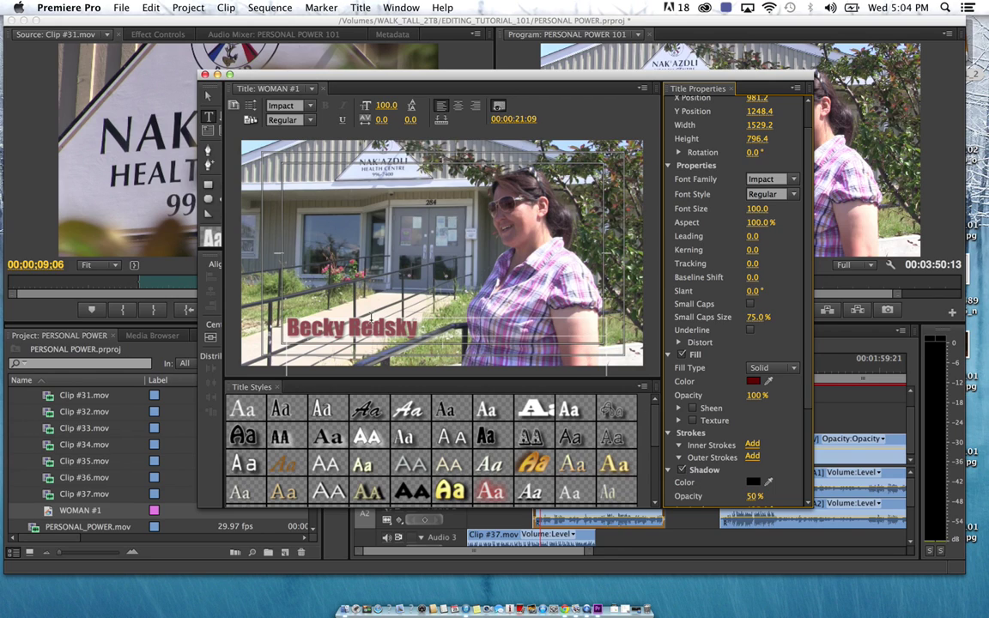
click(208, 95)
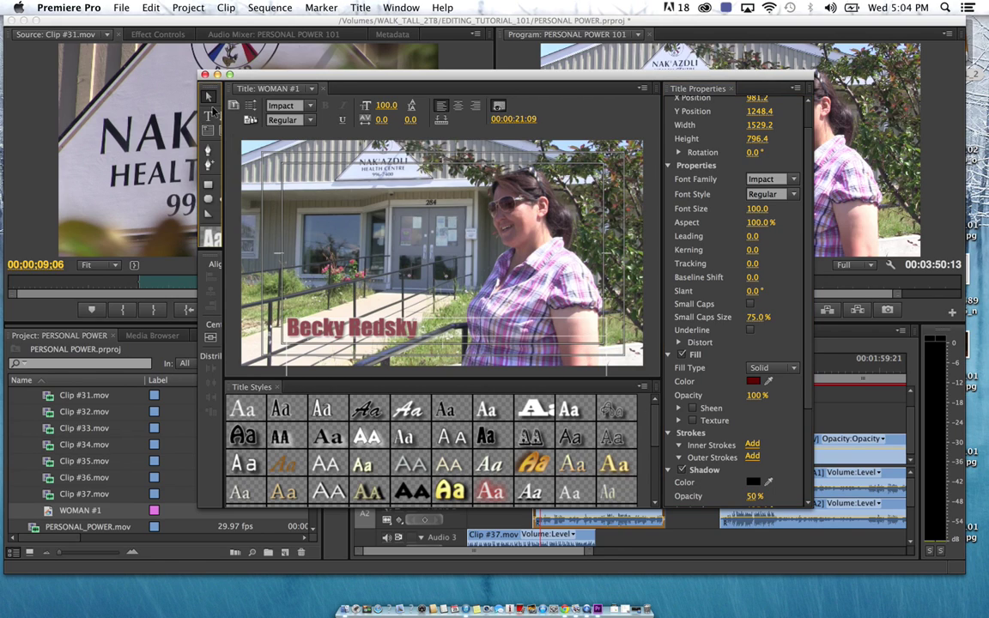
drag(361, 329, 364, 332)
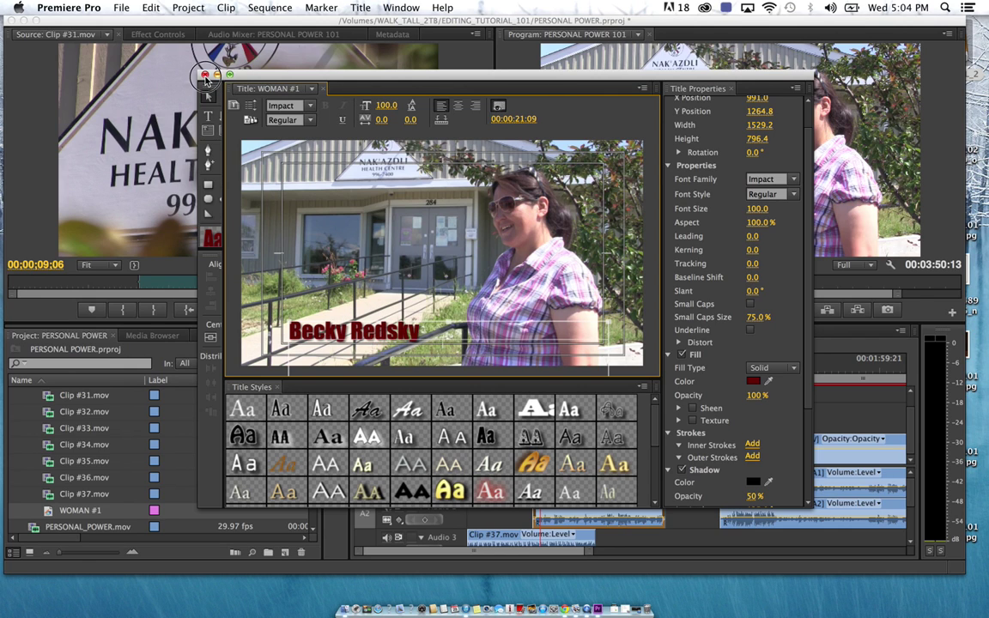
click(205, 75)
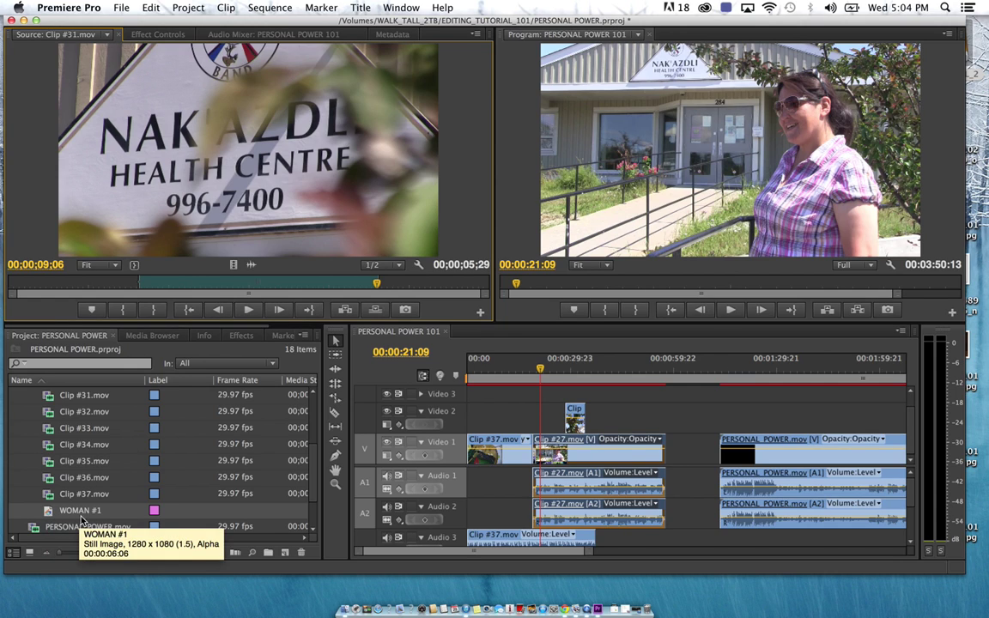
Drop WOMAN #1 on Video 2 ahead of the Clip #31 sign shot, preview it, and scrub back
drag(49, 511, 550, 415)
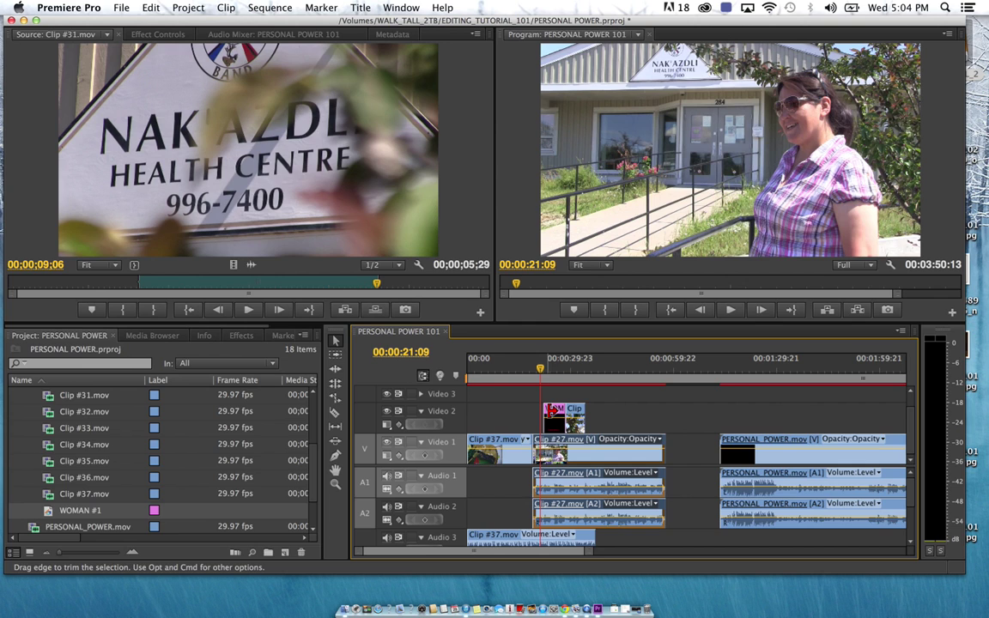
click(537, 370)
key(space)
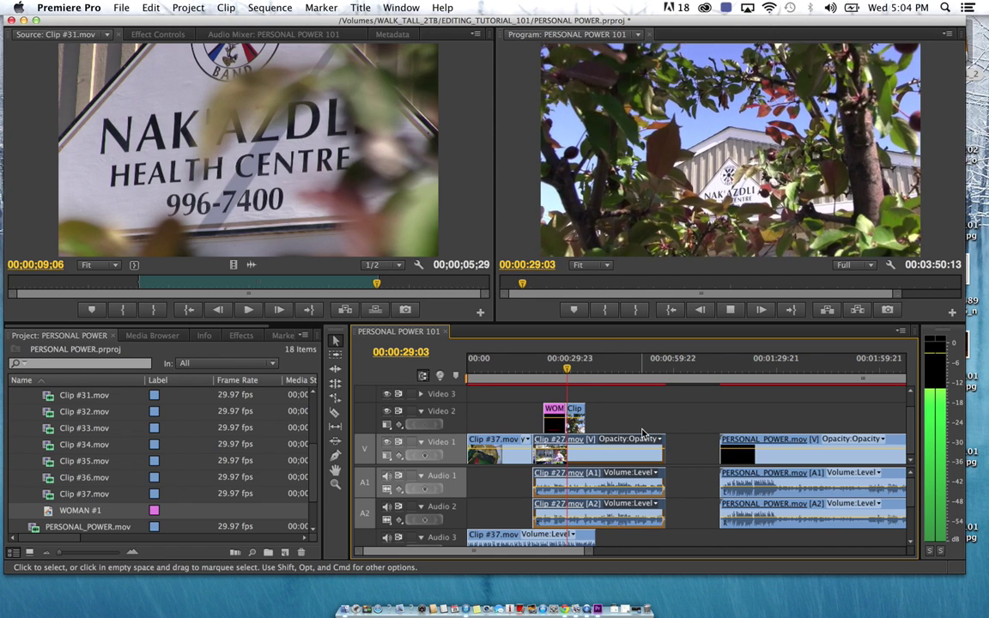
key(space)
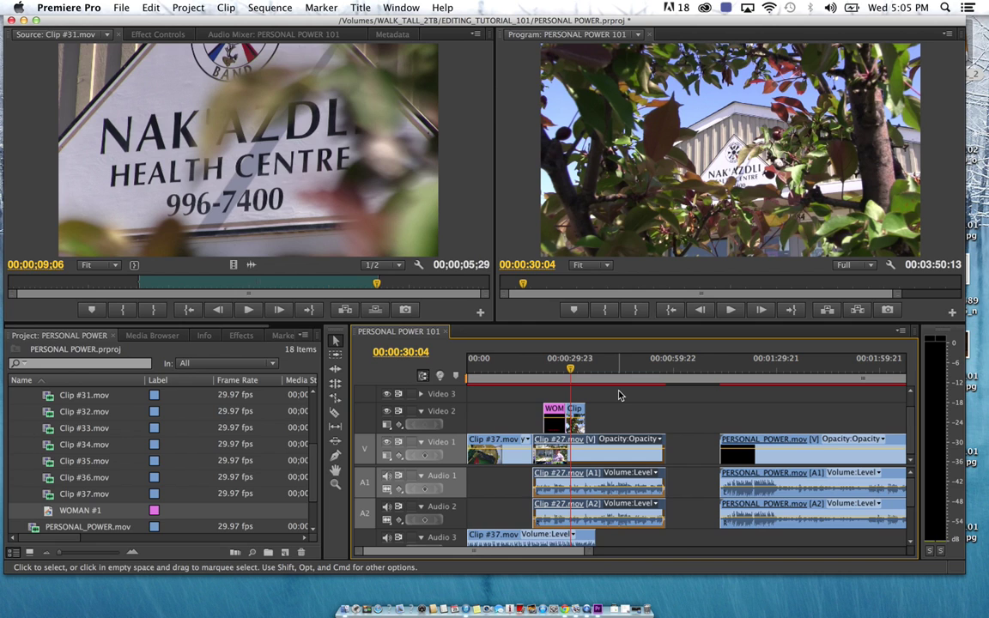
drag(614, 373, 833, 395)
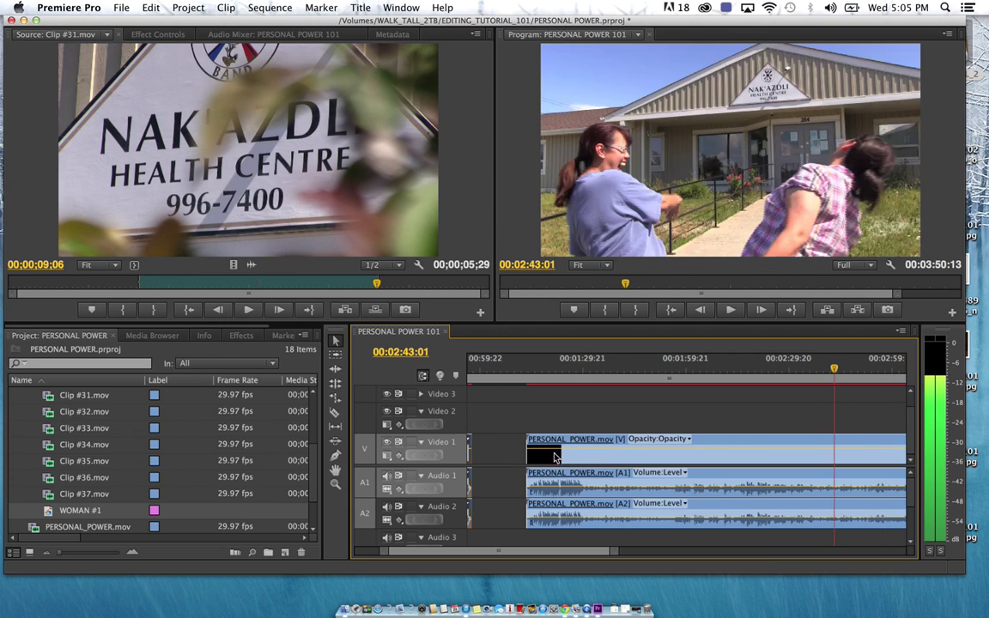
scroll(640, 429, left, 5)
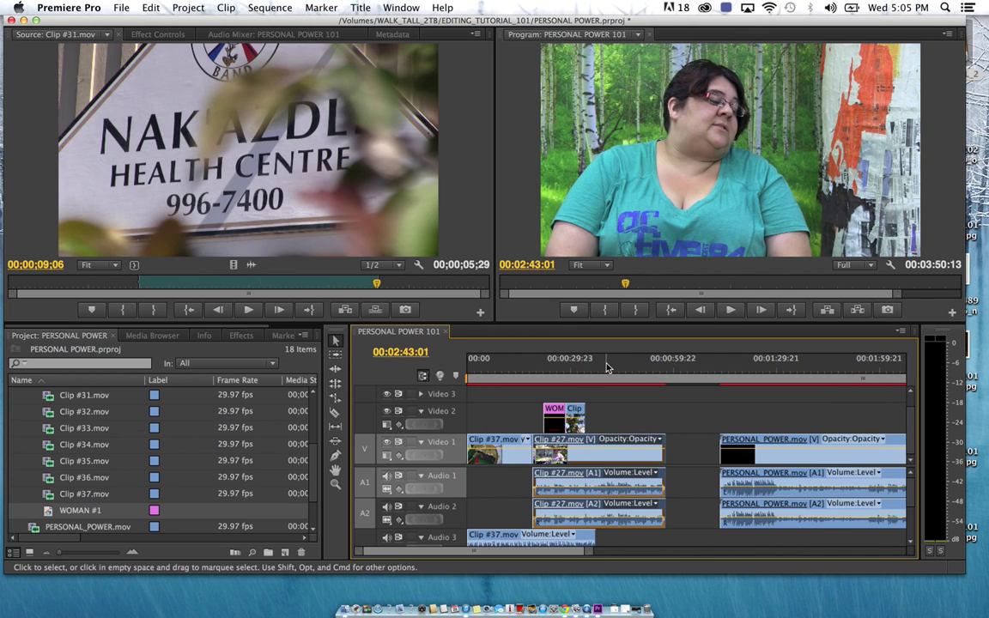
drag(620, 364, 579, 369)
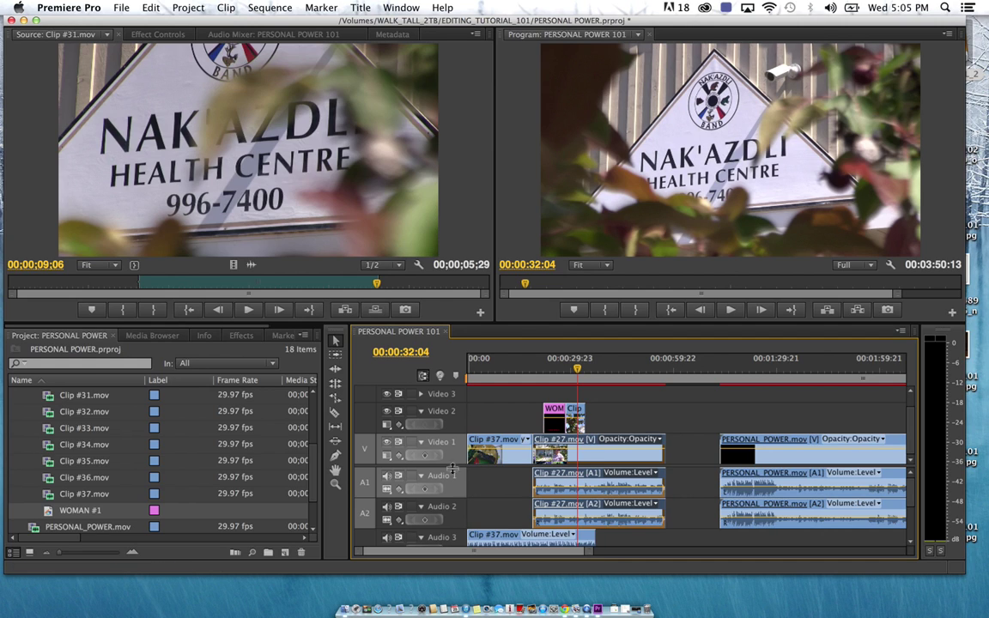
Zoom the timeline out and drag the work area end back to the sequence opening
click(335, 484)
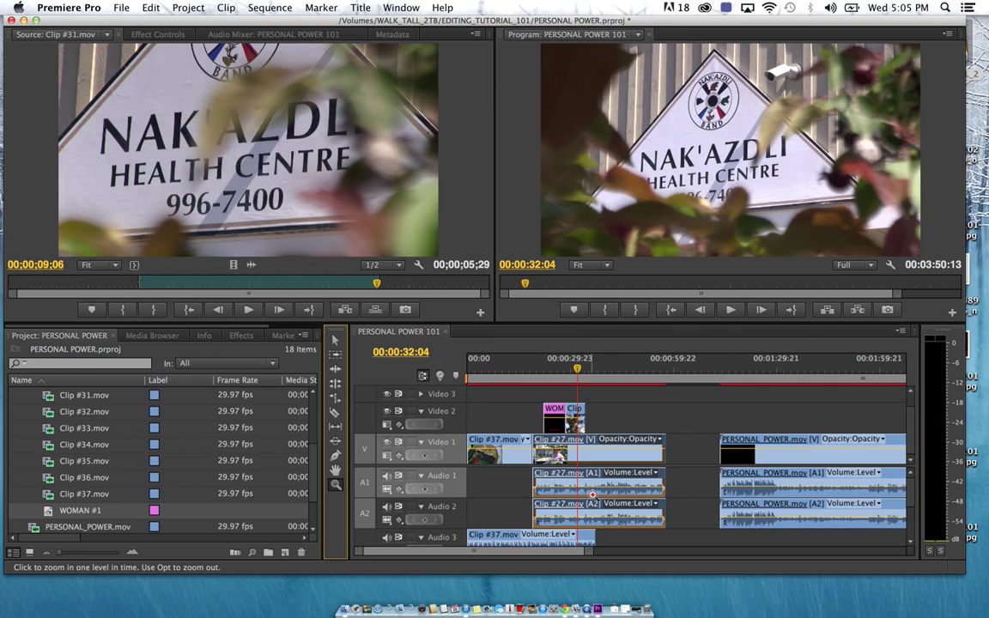
alt+click(627, 539)
alt+click(627, 539)
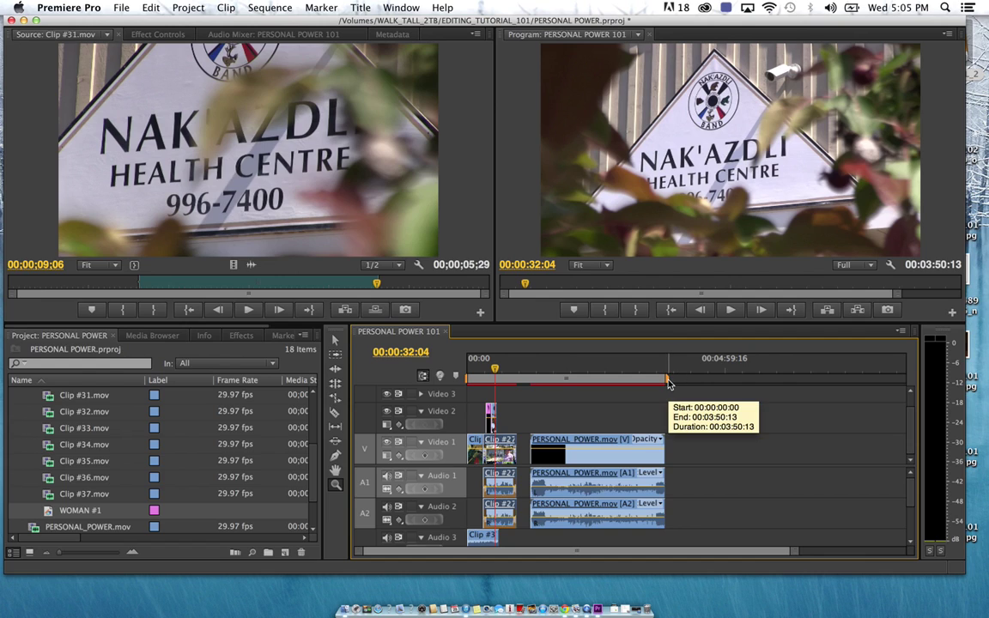
drag(669, 384, 521, 393)
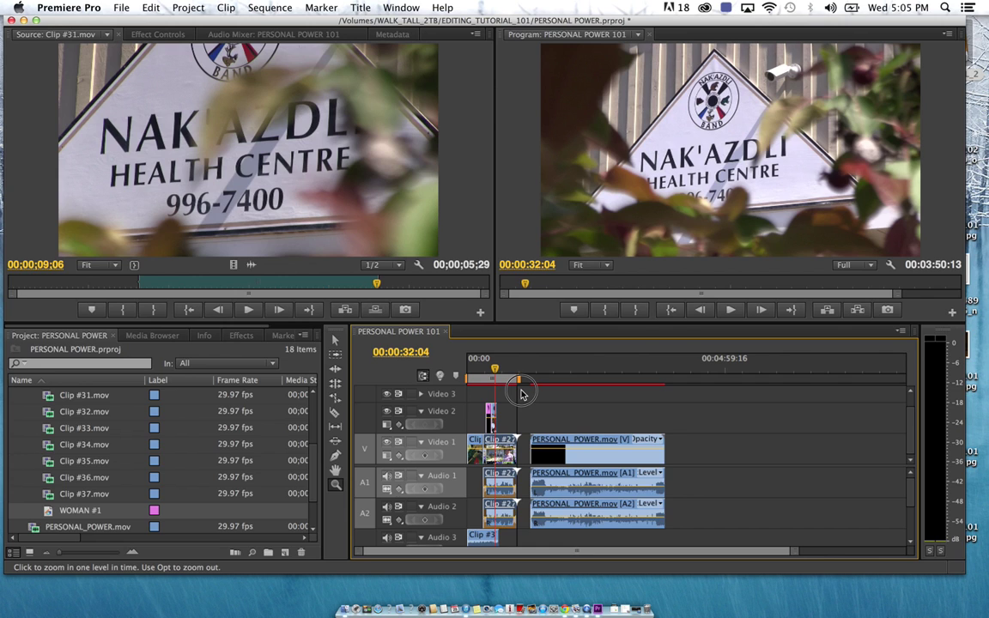
Return the playhead to 00:00:00:00 and select the opening audio clips on Audio 3 and 4
click(481, 372)
drag(479, 375, 461, 378)
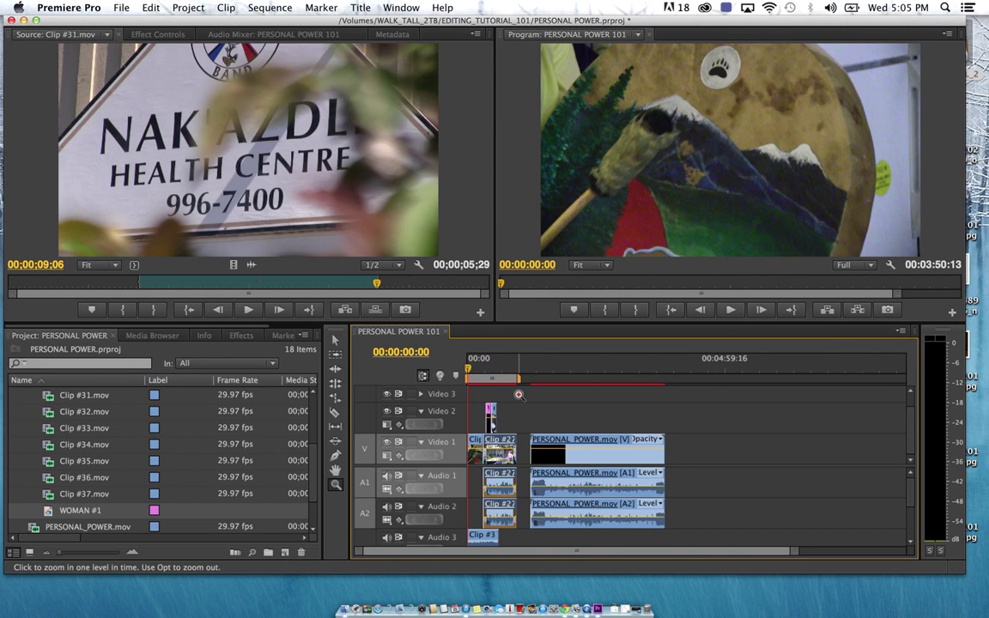
click(337, 341)
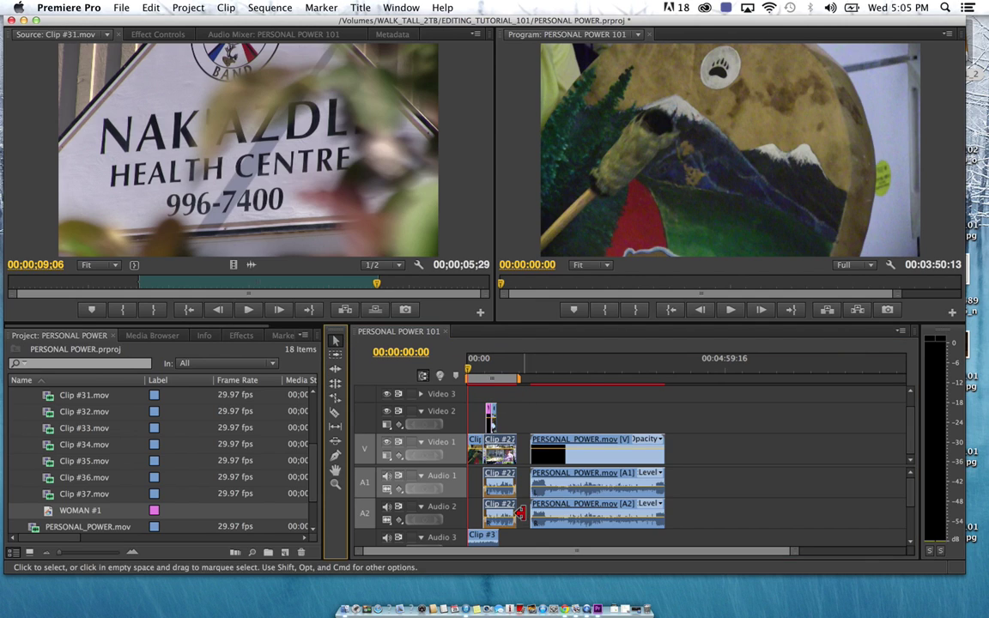
scroll(523, 530, down, 1)
drag(524, 533, 483, 404)
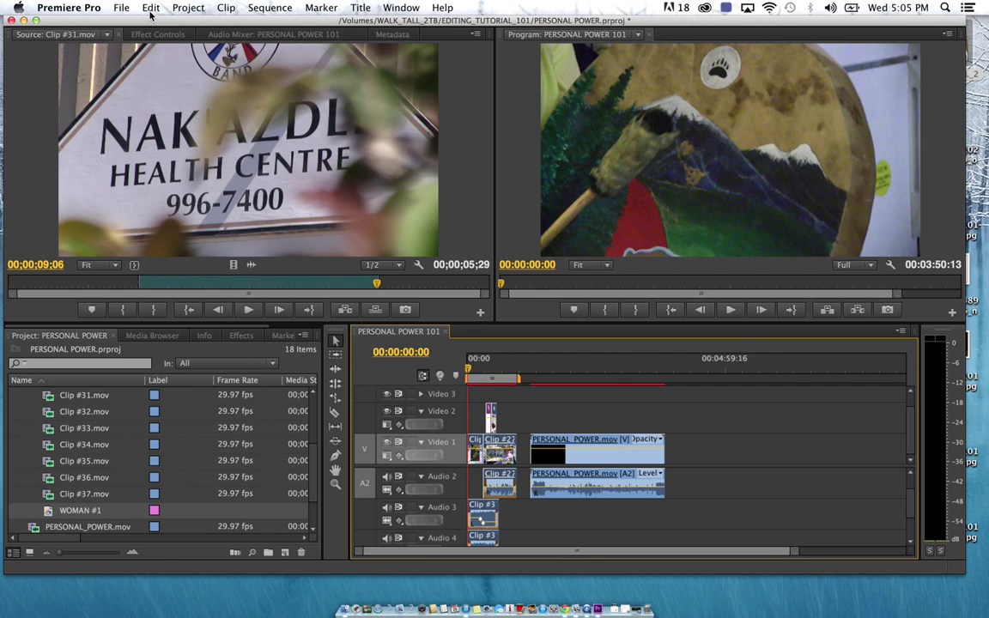
Render effects previews across the shortened work area from the Sequence menu
click(273, 8)
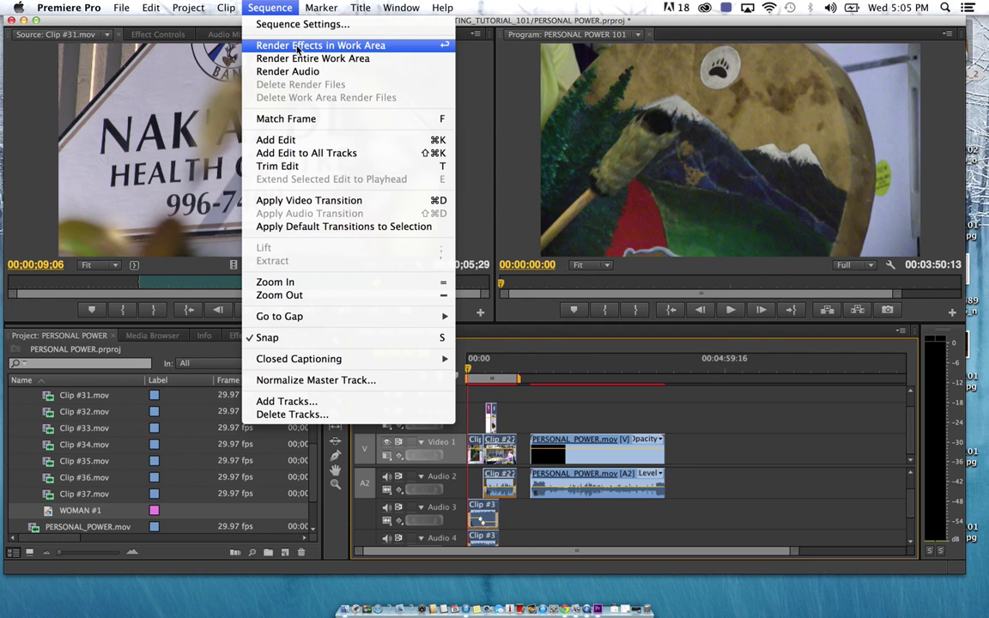
click(298, 47)
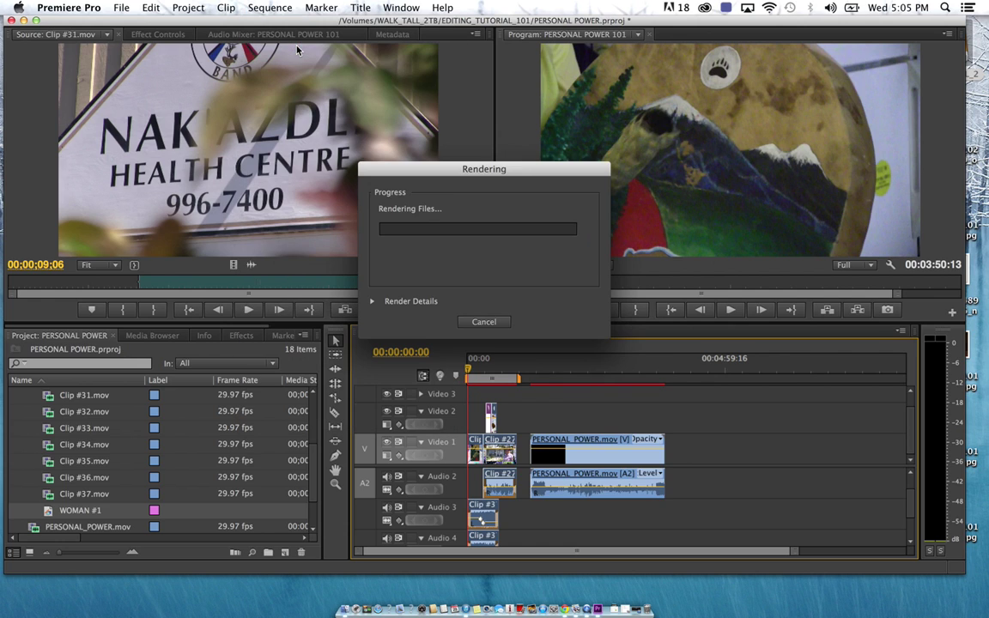
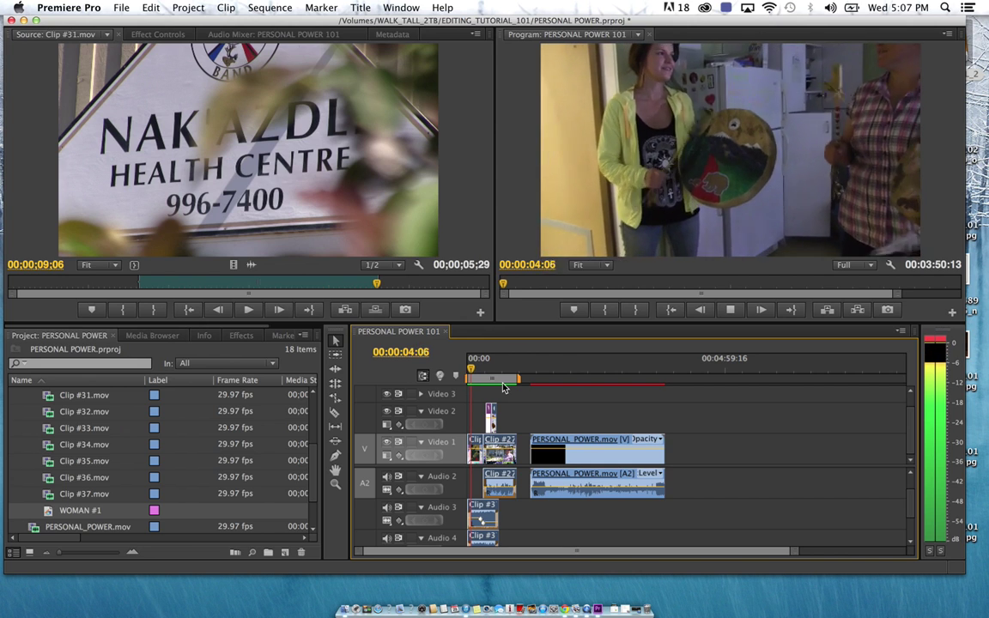
Stop playback and scrub the sequence to 00:00:04:19
key(space)
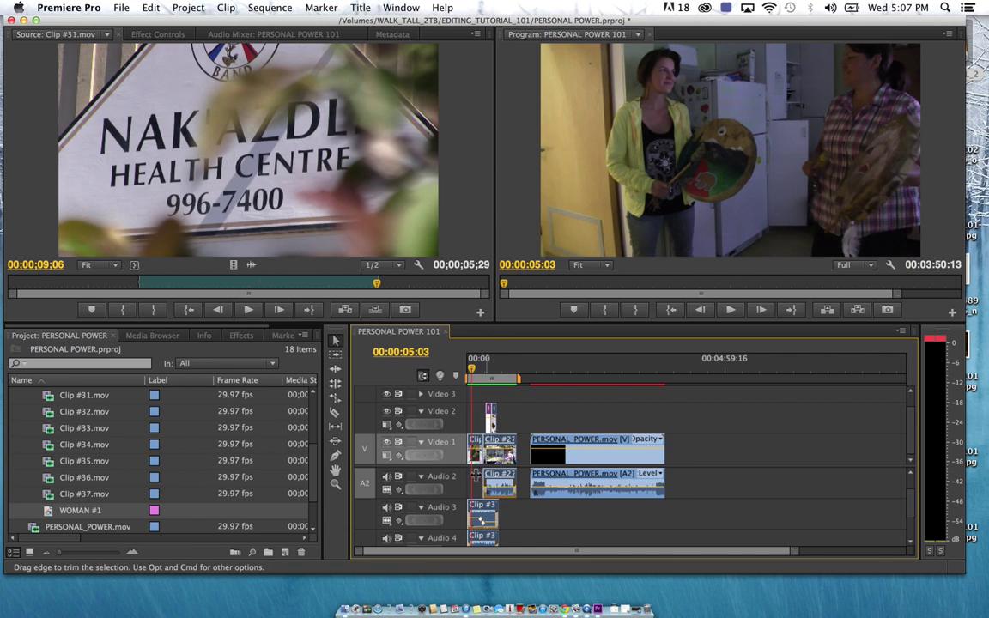
mouse_move(468, 384)
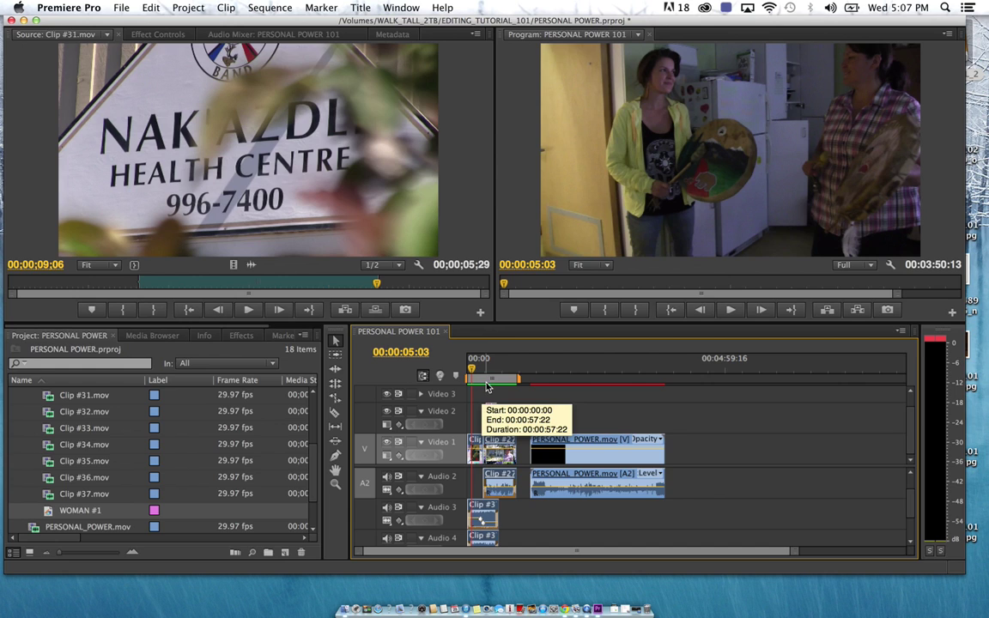
click(476, 371)
drag(476, 371, 471, 371)
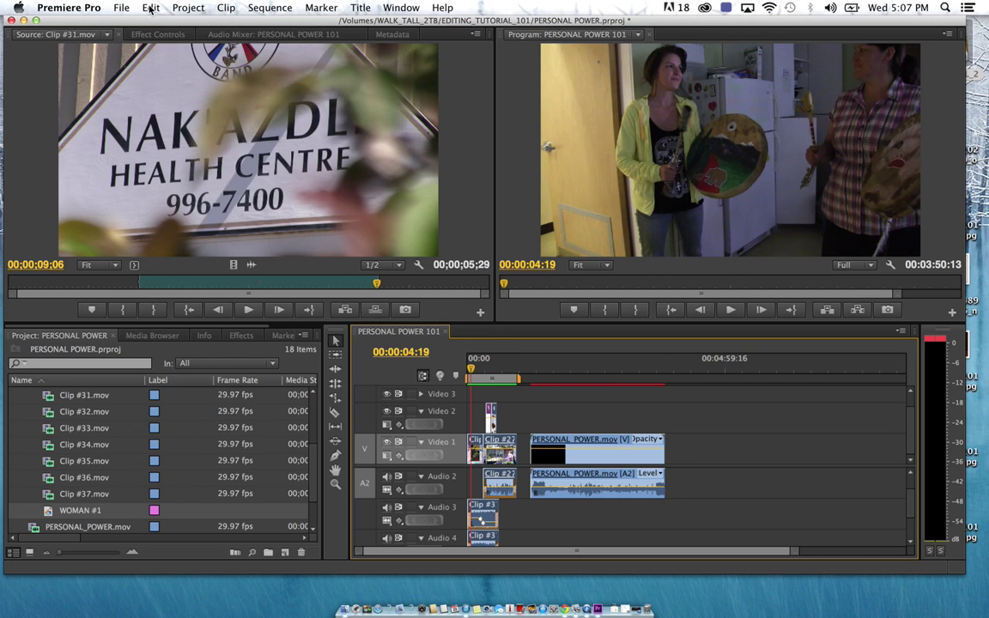
Open File > Export > Media and choose the HD 720p 24, H.264, AAC 48kHz preset
click(122, 8)
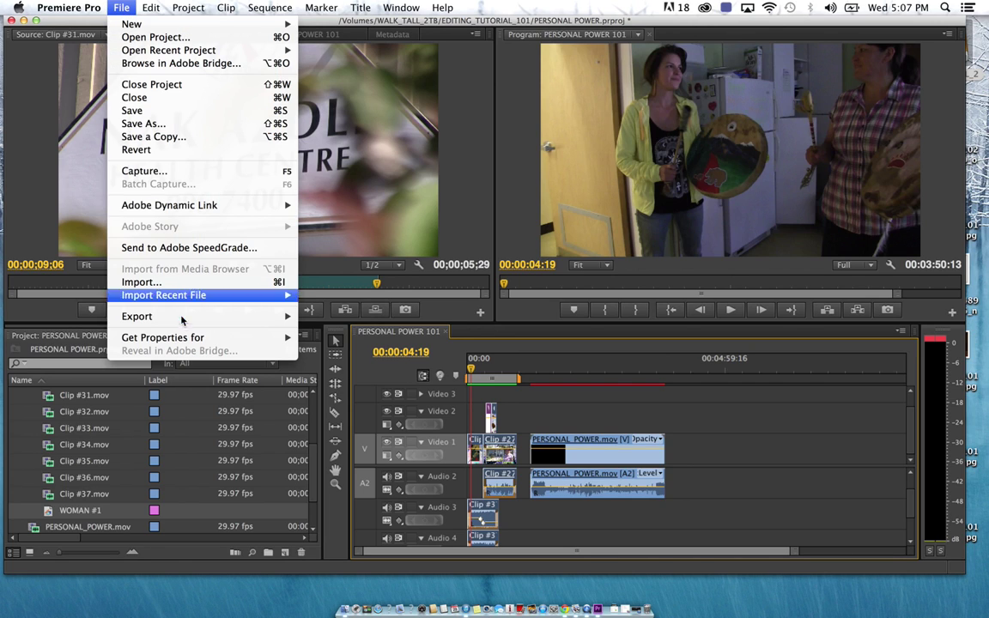
mouse_move(193, 317)
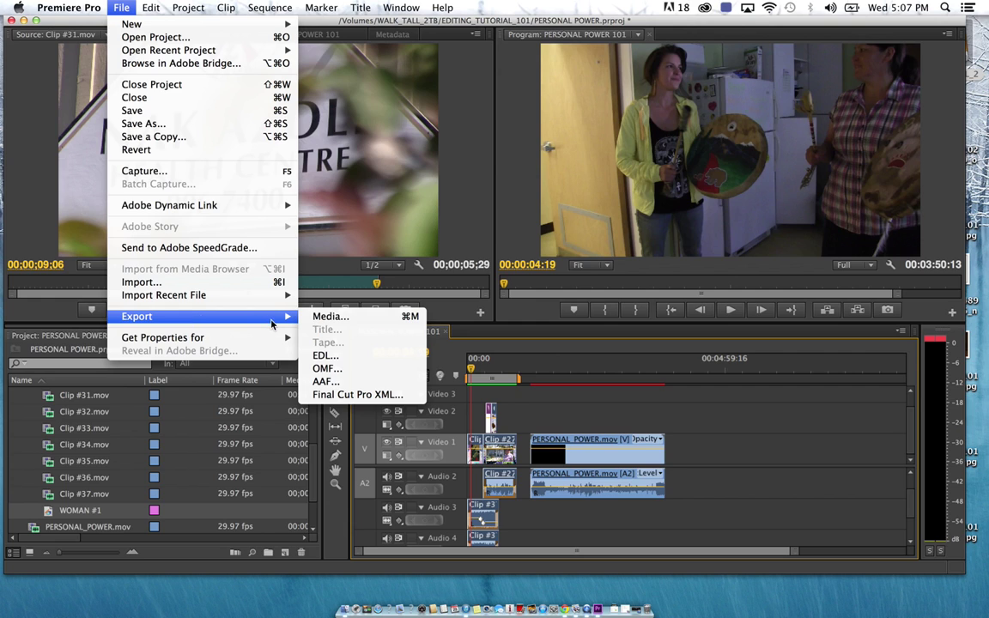
click(331, 317)
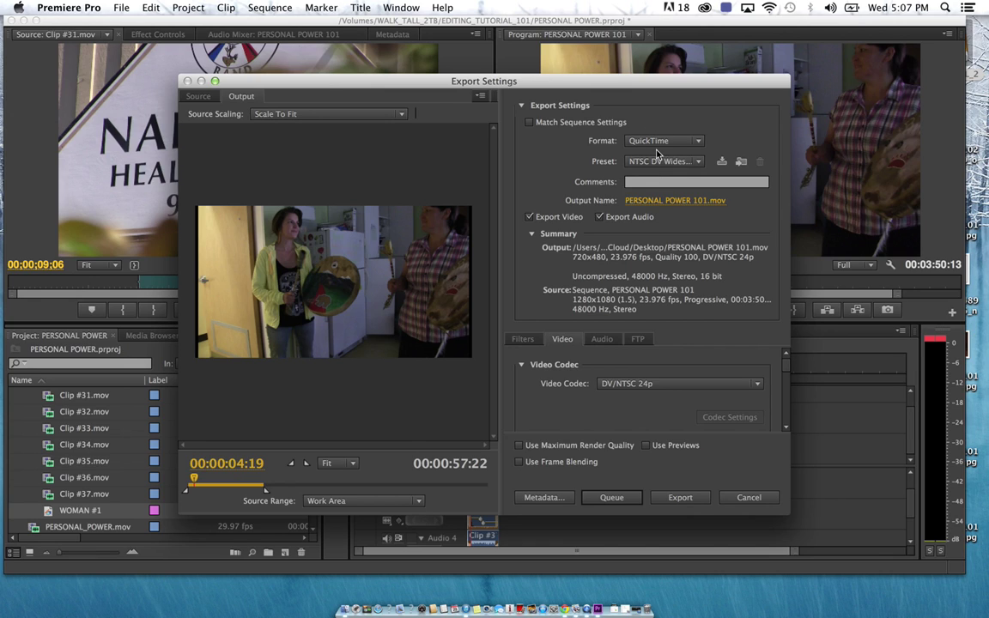
click(698, 163)
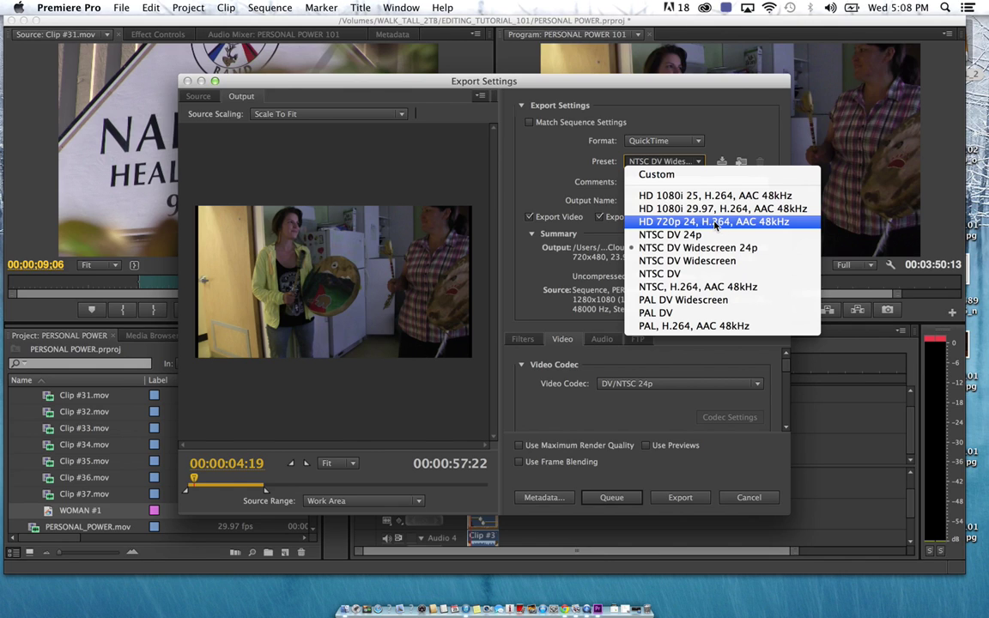
click(717, 222)
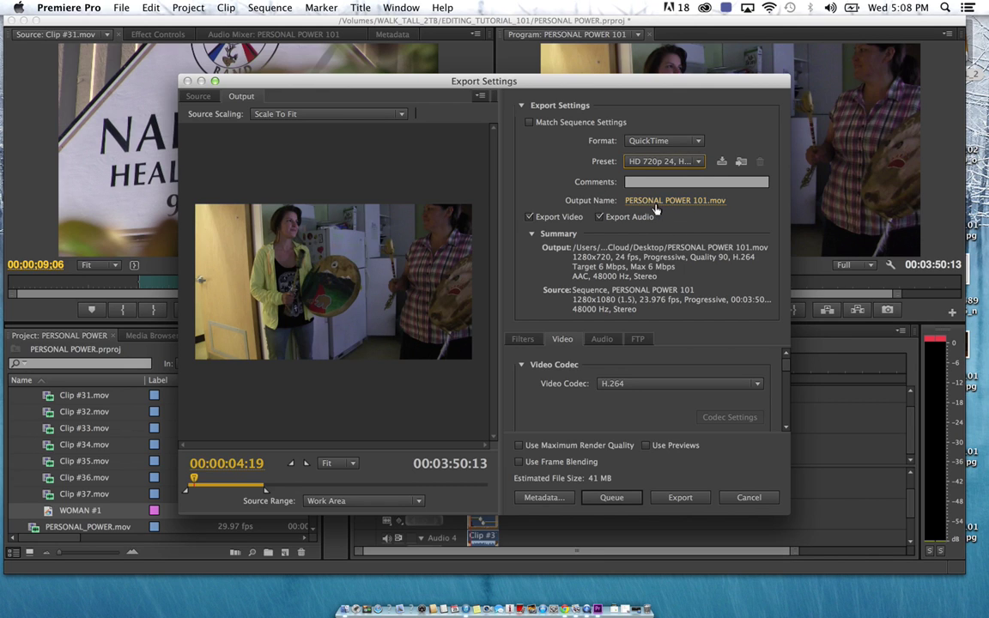
Save the export as PERSONAL POWER 101.mov in WALK_TALL_2TB > EDITING_TUTORIAL_101
click(663, 203)
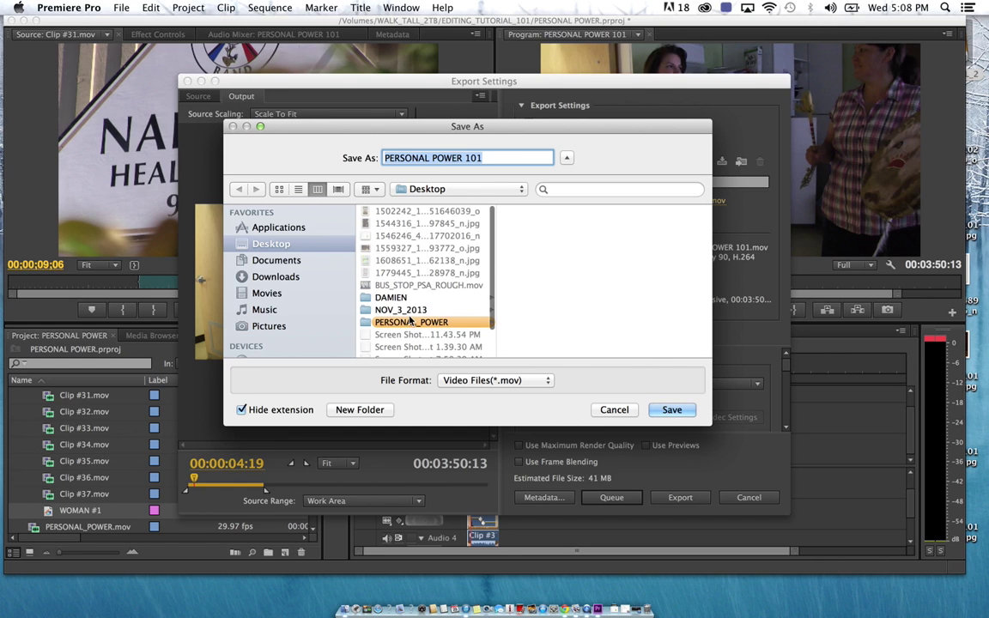
scroll(370, 288, down, 1)
scroll(275, 313, down, 3)
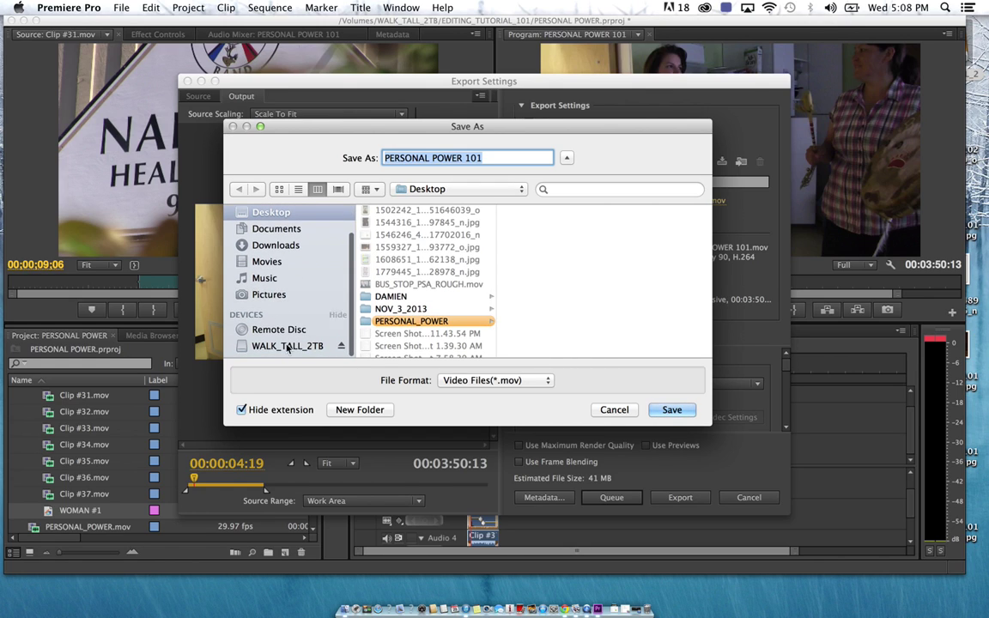
click(287, 350)
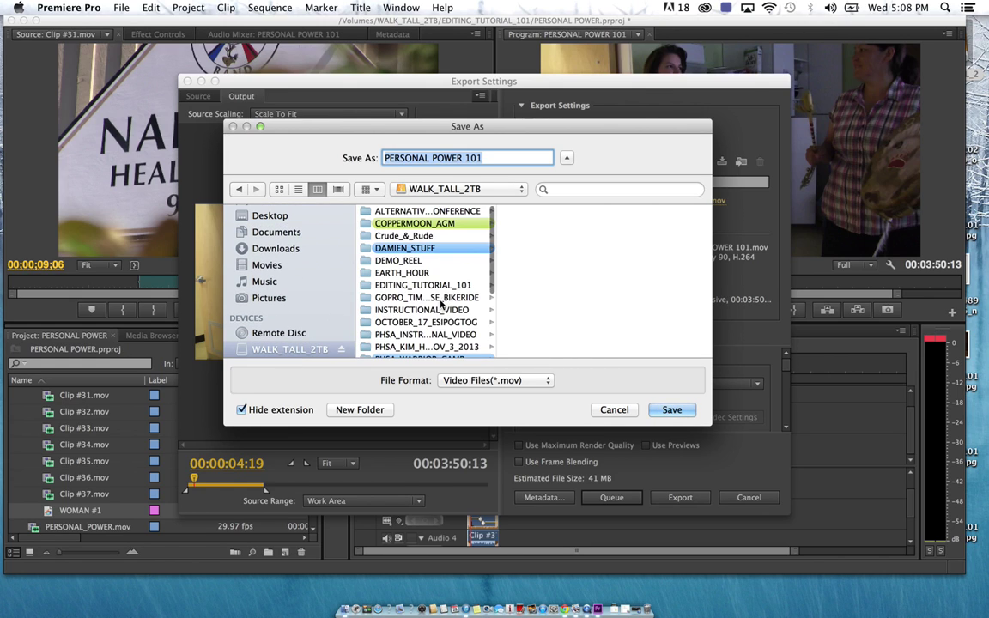
scroll(404, 283, down, 2)
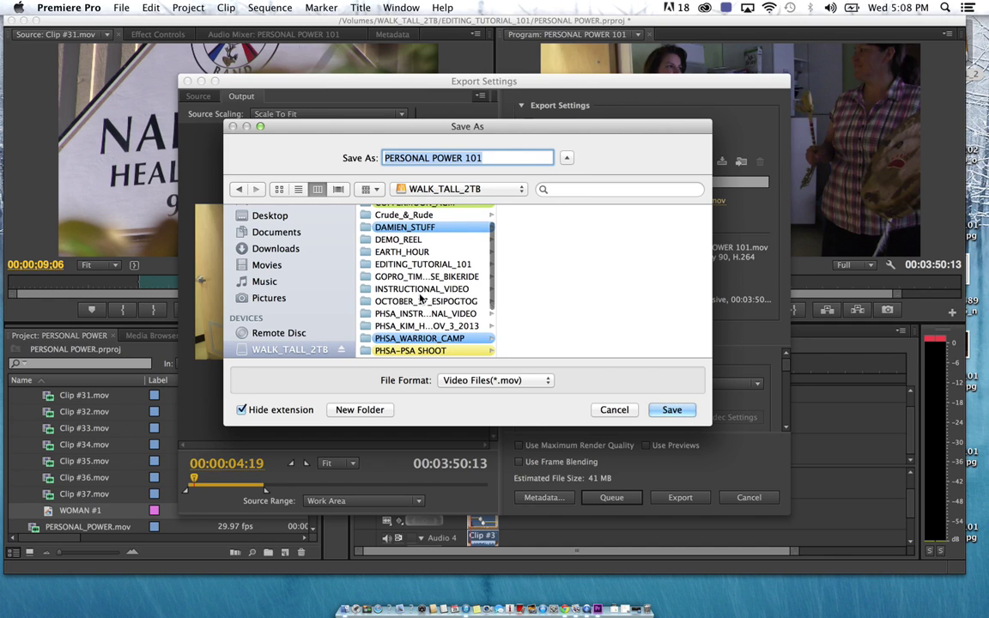
scroll(421, 284, up, 1)
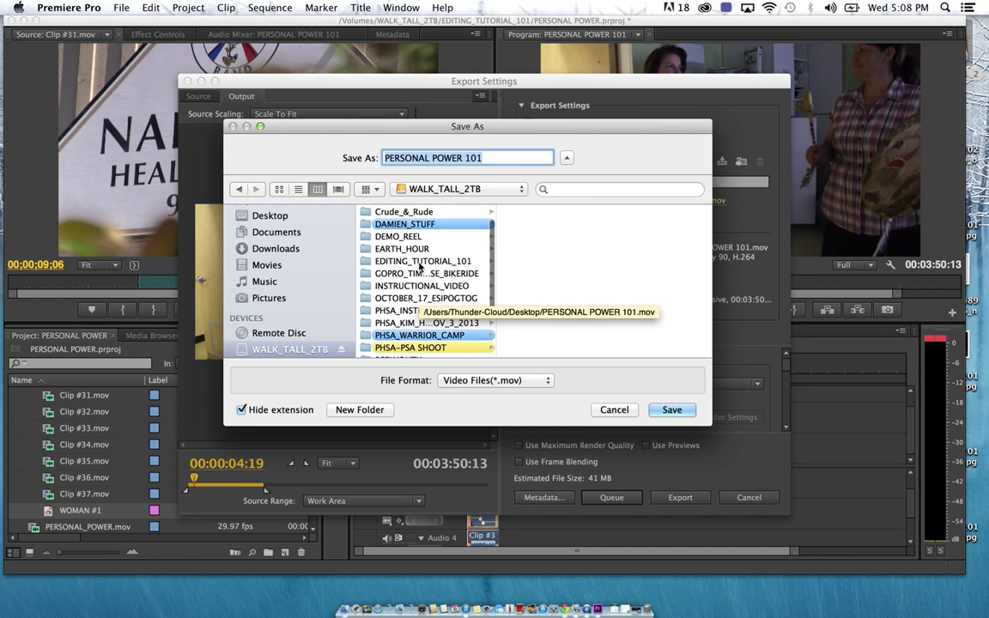
click(418, 262)
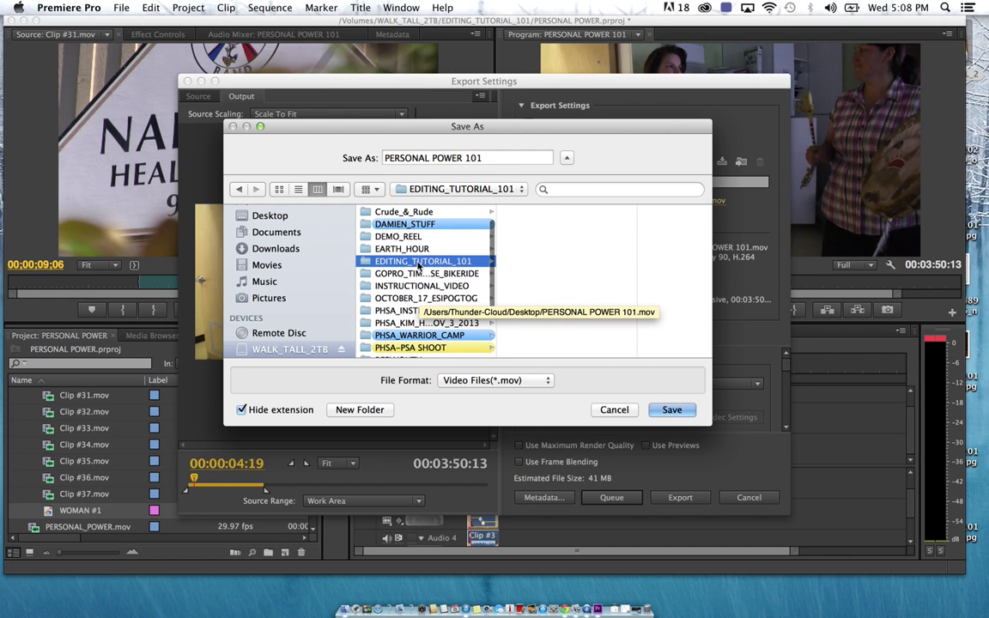
click(490, 157)
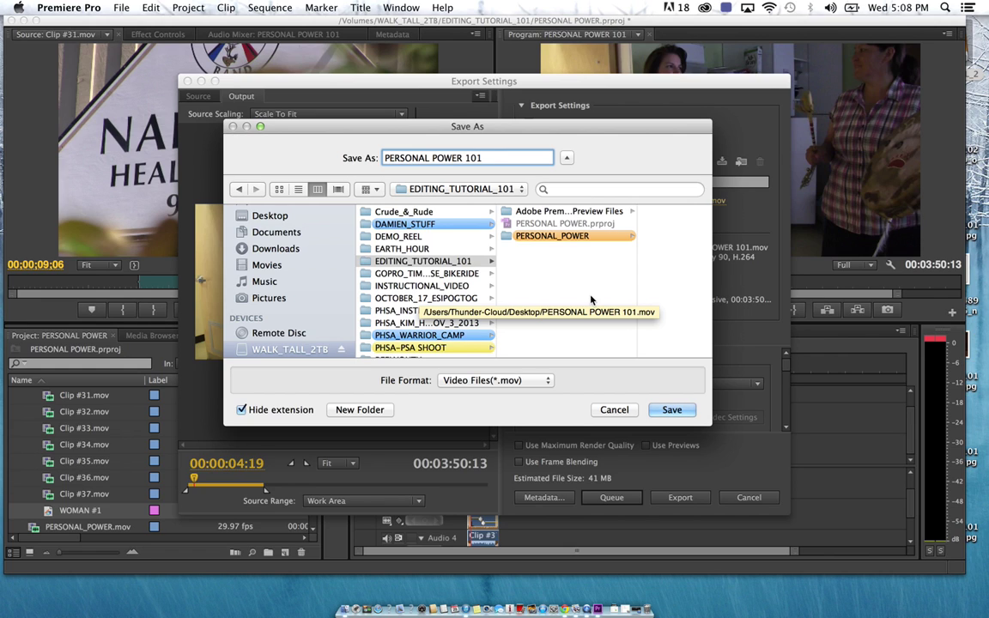
click(670, 411)
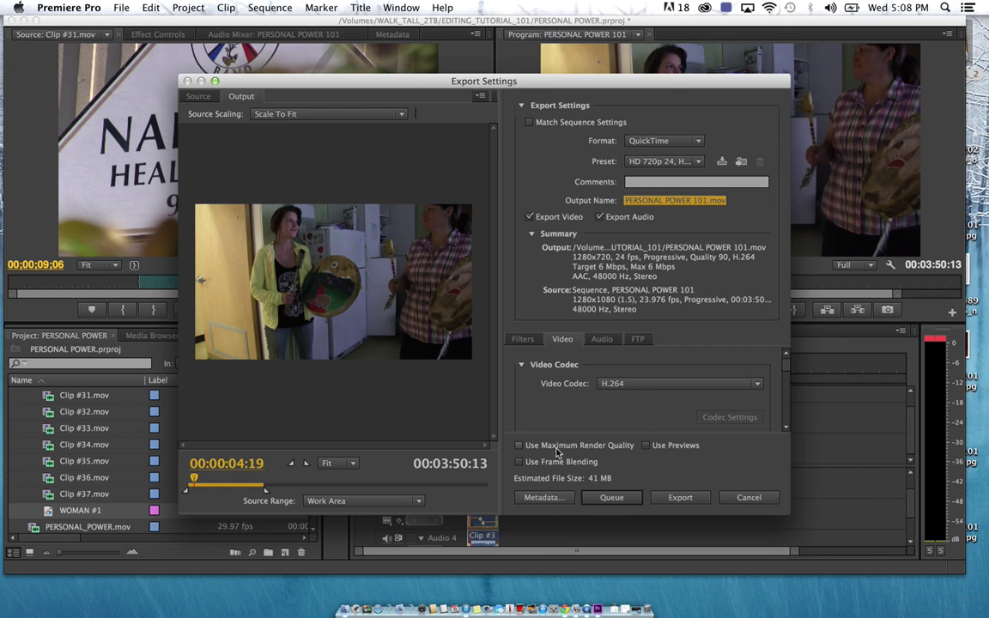
Check the Filters and Video settings, preview later frames, and export PERSONAL POWER 101.mov
click(523, 339)
click(563, 339)
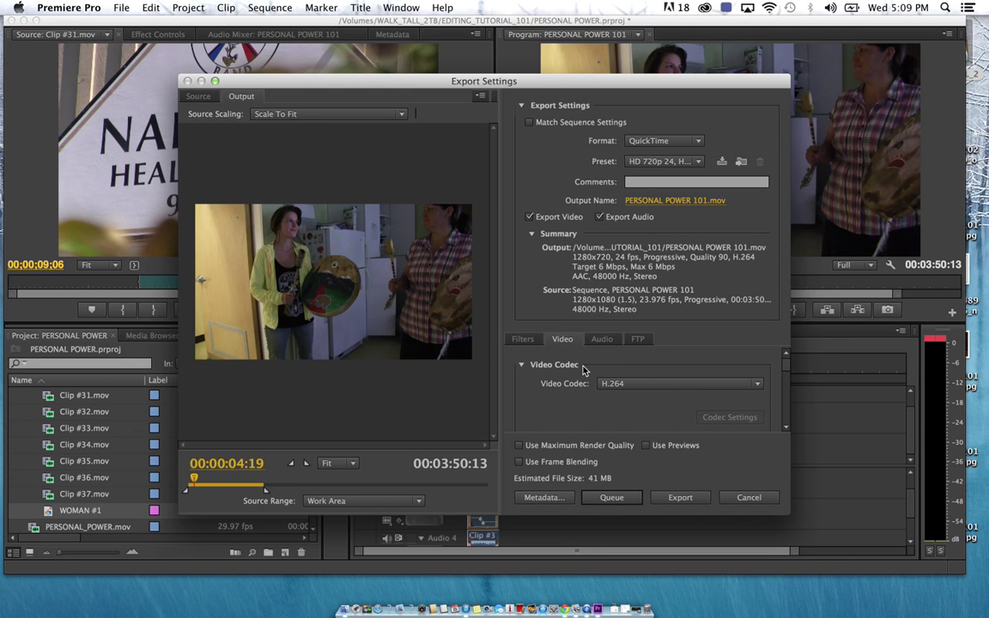
mouse_move(194, 480)
mouse_down()
mouse_move(258, 485)
mouse_move(198, 489)
mouse_up()
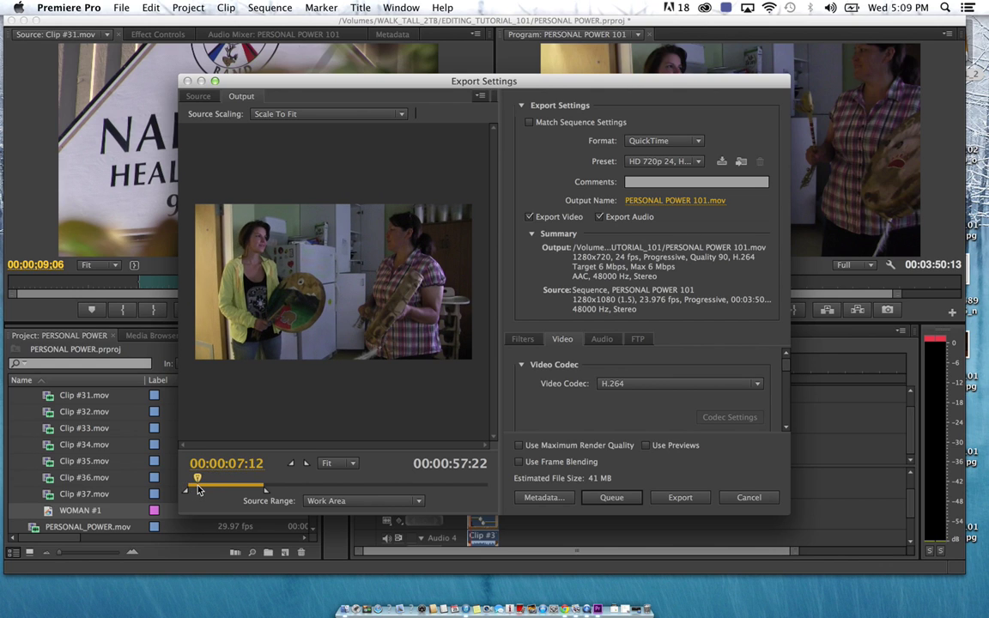
click(680, 498)
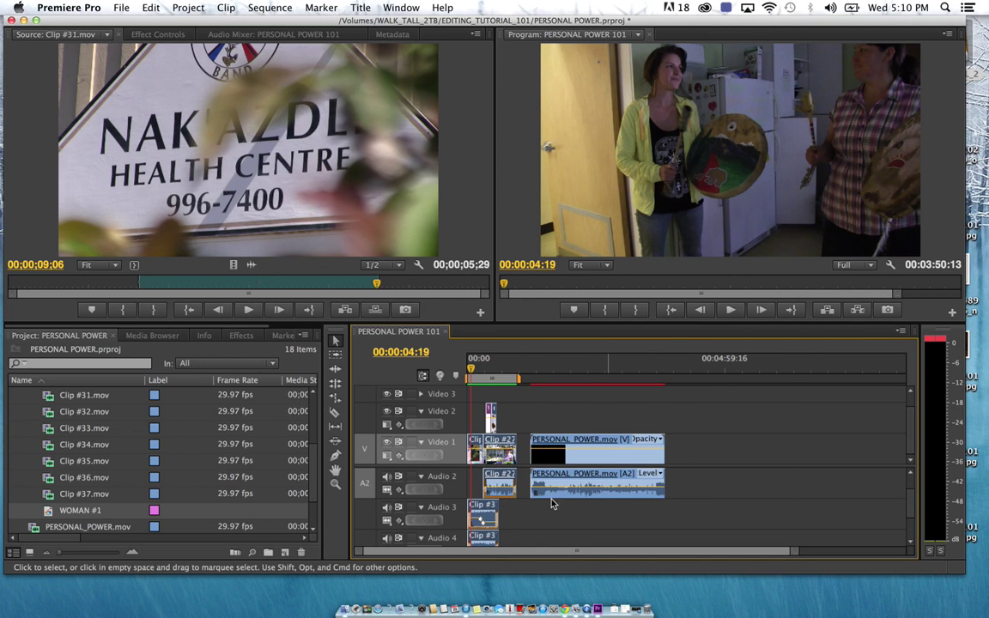
Hide Premiere Pro to reveal the desktop
click(85, 10)
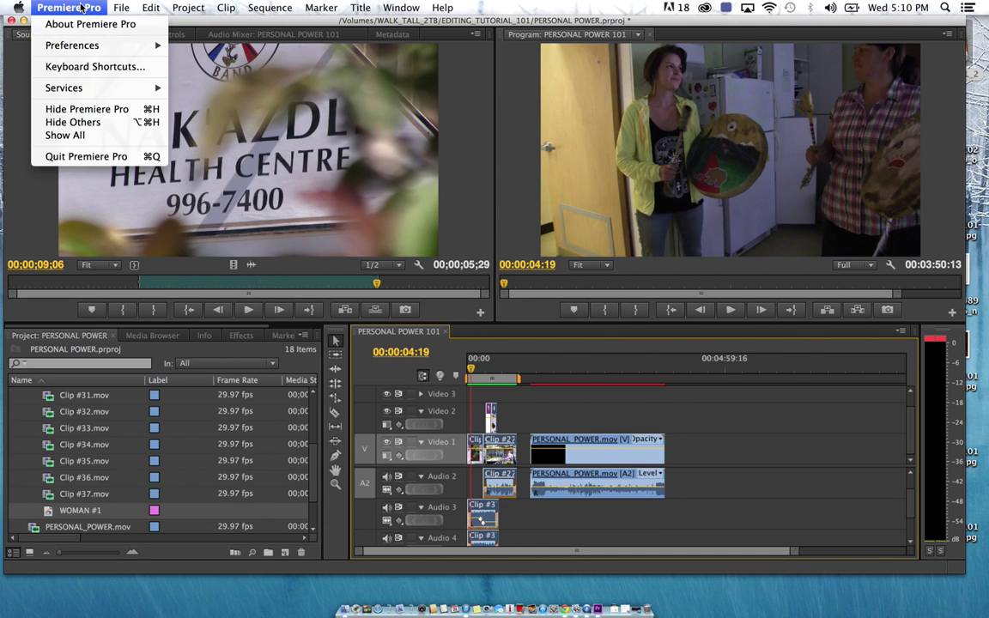
click(86, 109)
click(651, 368)
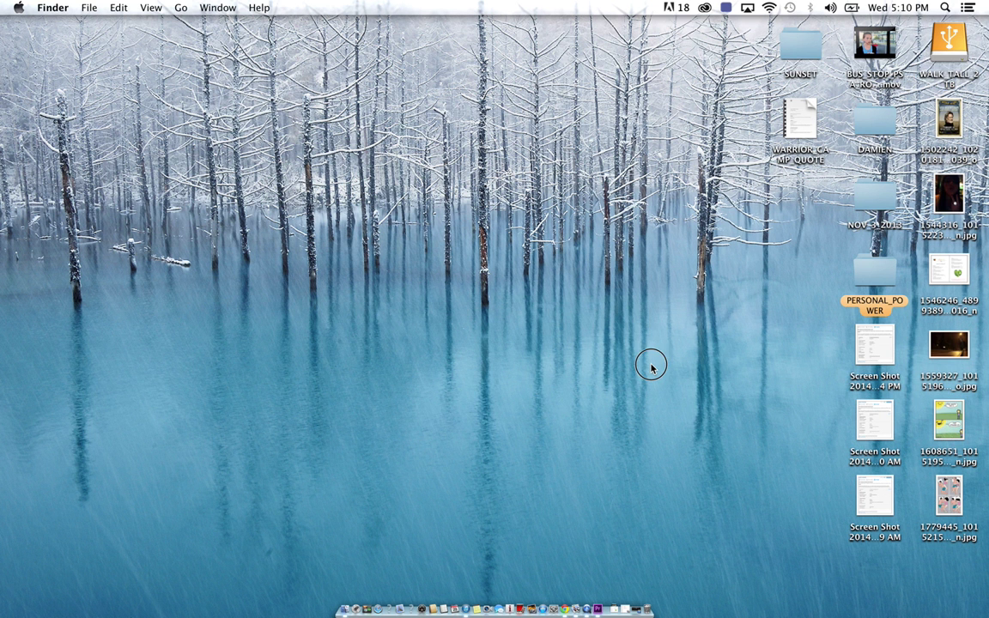
Open PERSONAL POWER 101.mov from WALK_TALL_2TB > EDITING_TUTORIAL_101 in QuickTime
click(950, 36)
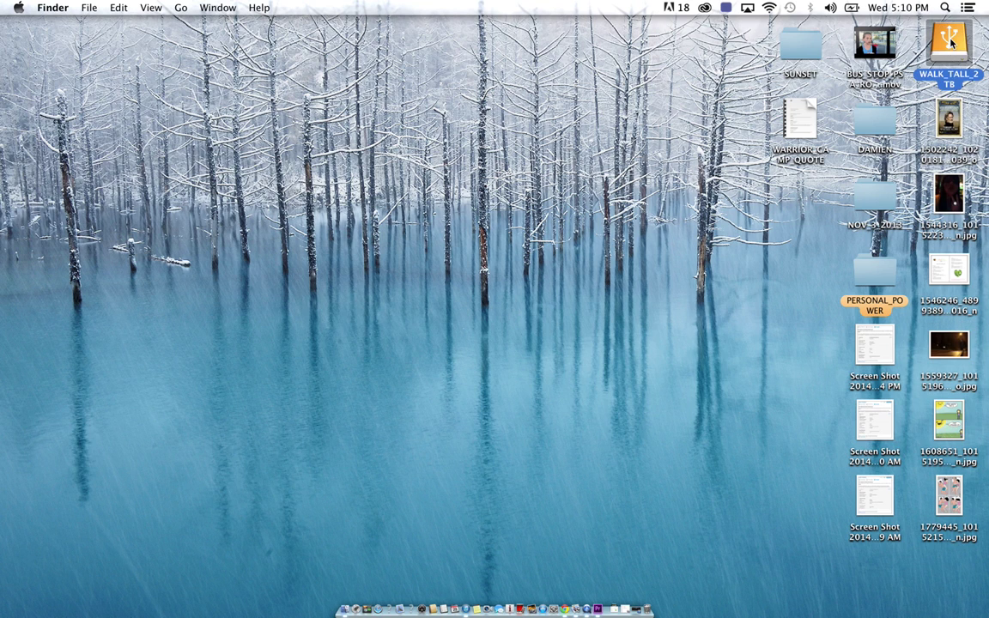
double_click(950, 36)
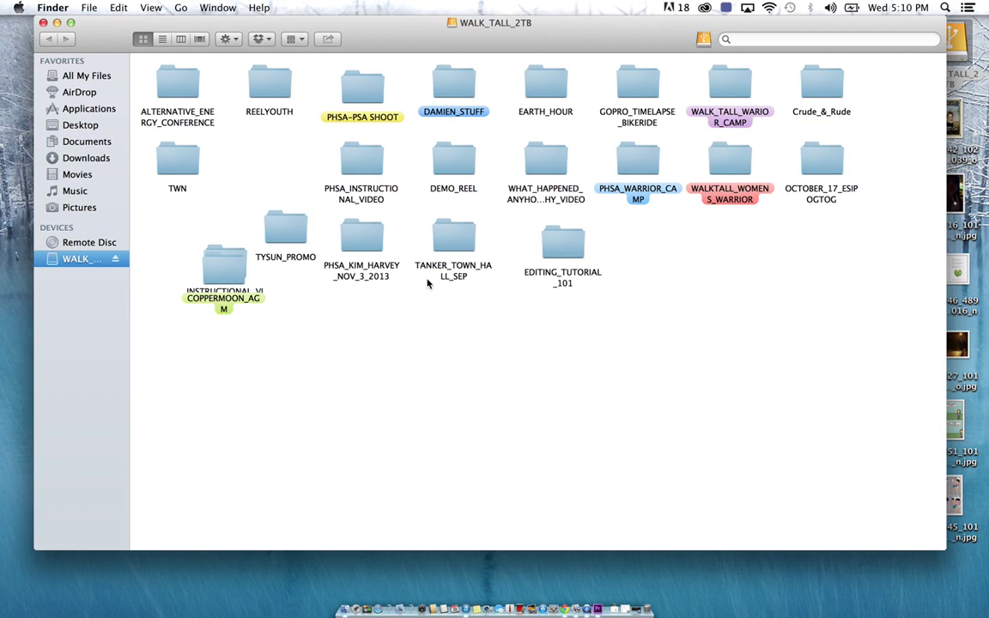
double_click(562, 241)
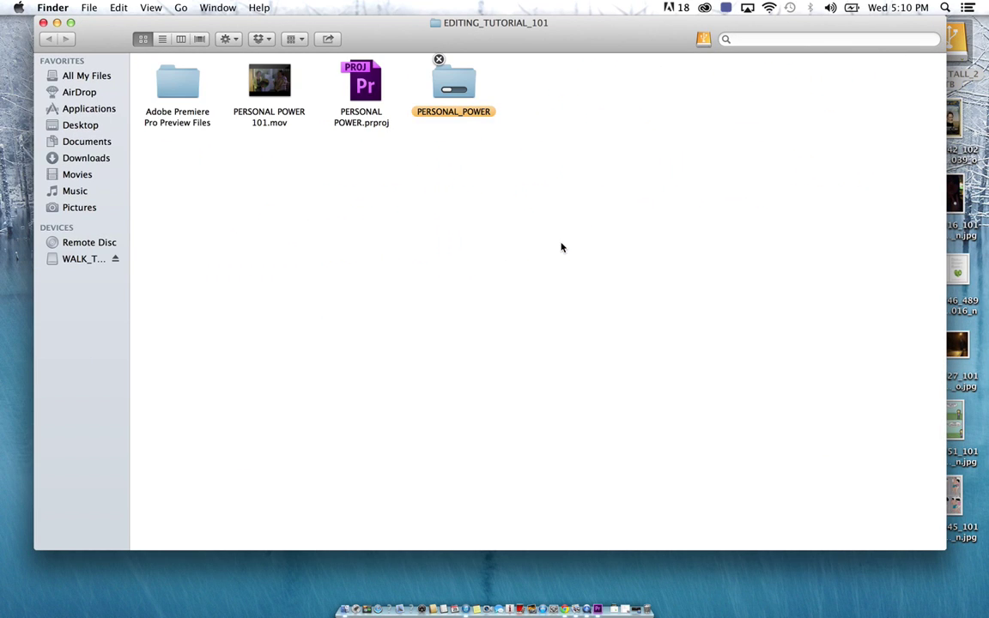
click(283, 97)
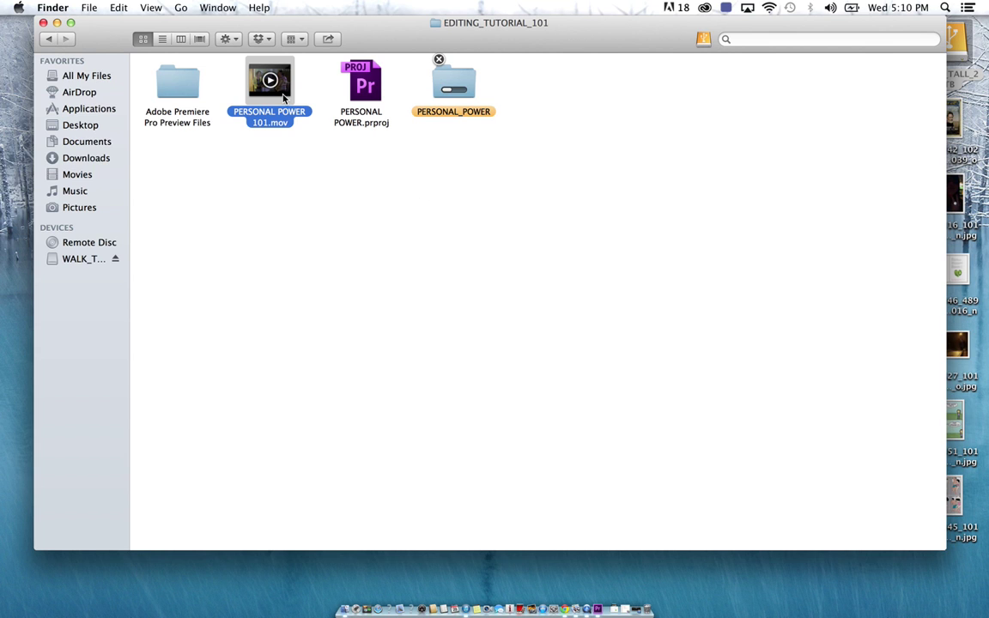
double_click(283, 97)
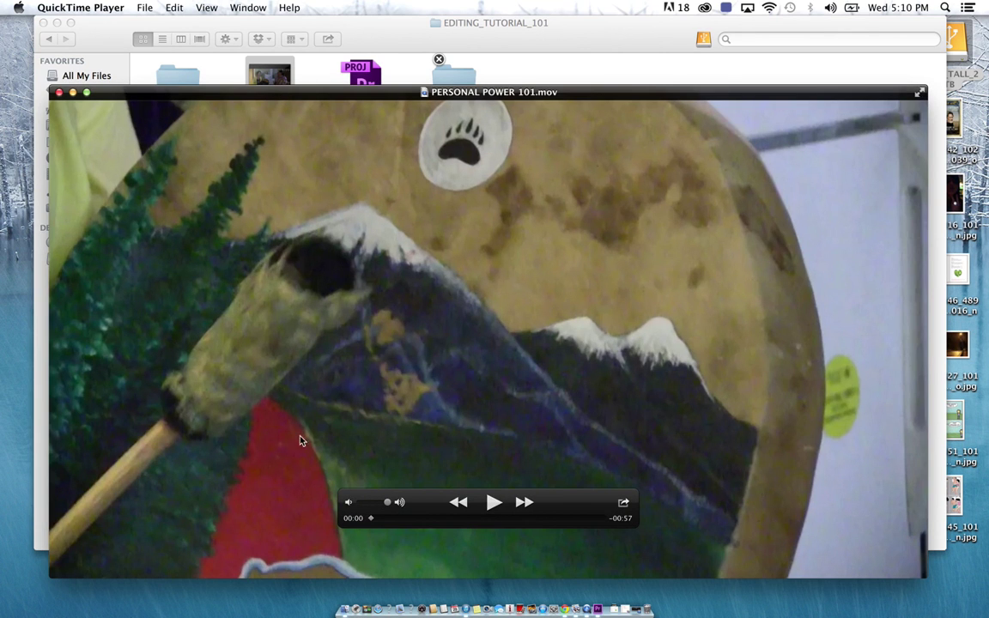
Scrub through PERSONAL POWER 101.mov in QuickTime Player, then close its window
drag(370, 519, 584, 532)
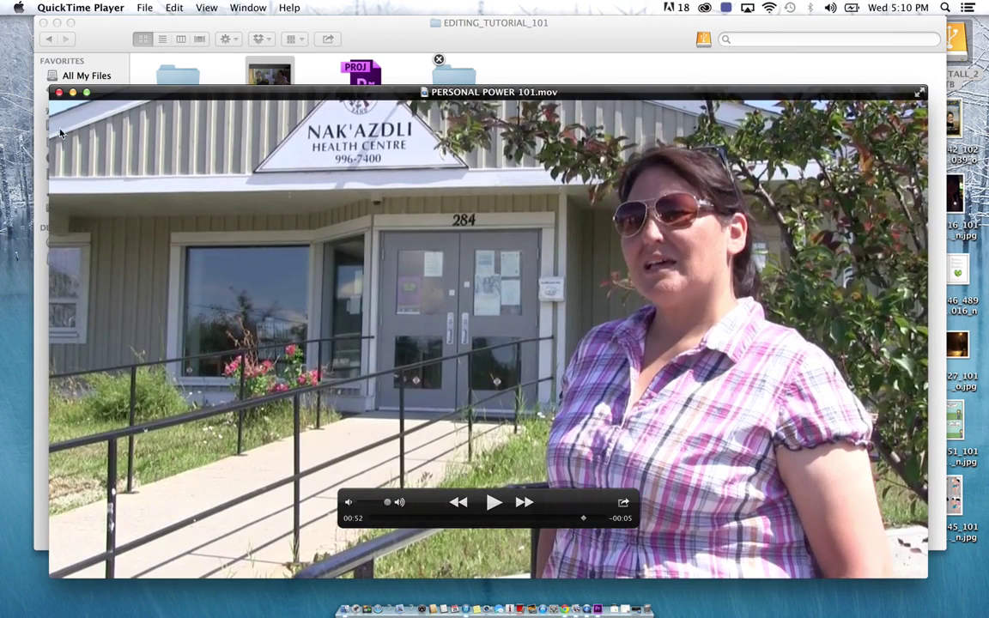
click(58, 94)
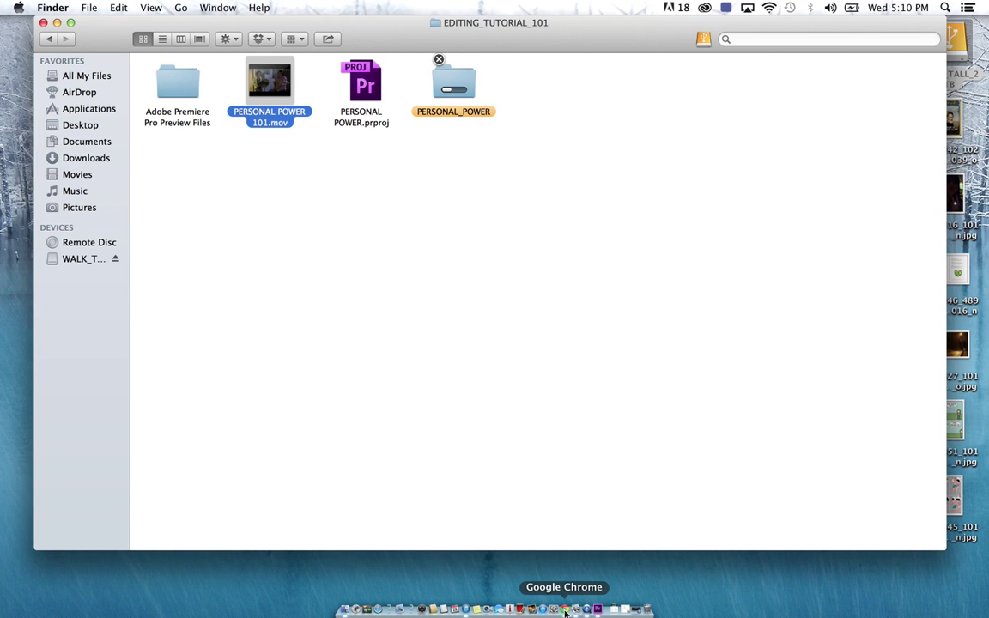
Bring Chrome forward, switch to the YouTube tab, and open the Upload page's privacy choices
click(565, 611)
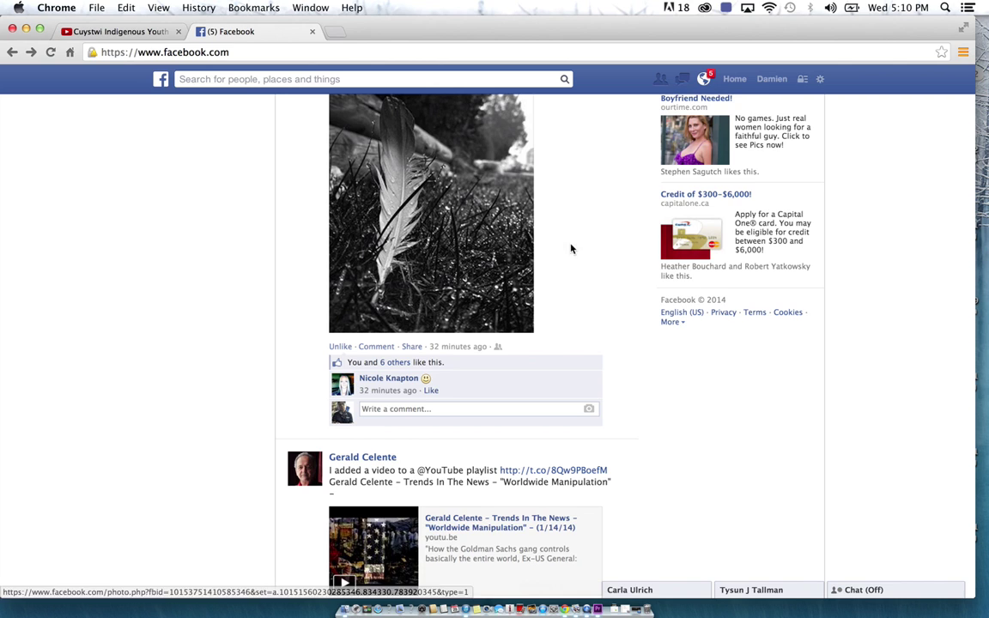
click(115, 34)
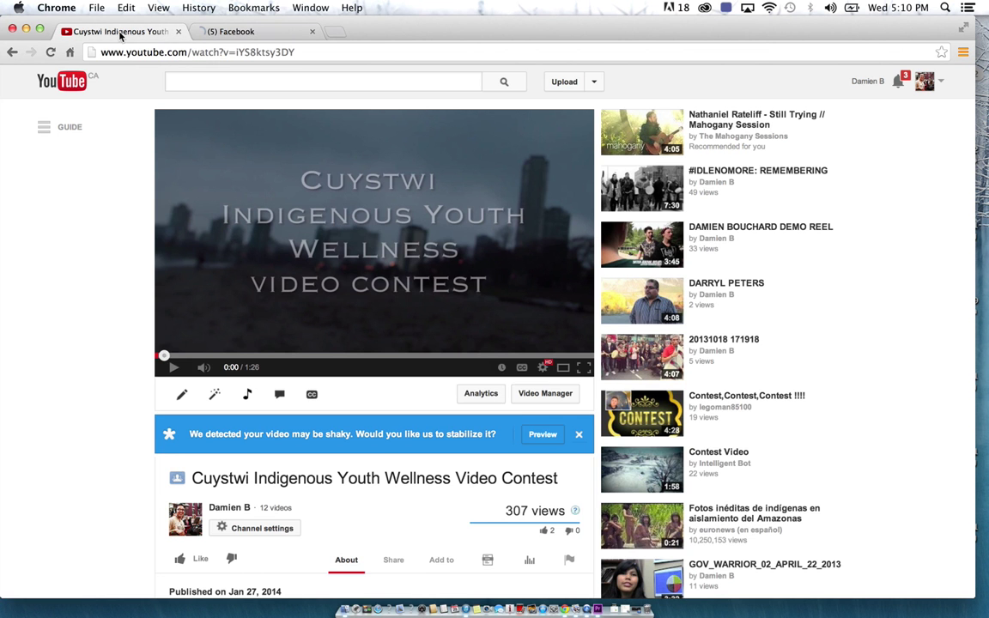
scroll(99, 421, up, 3)
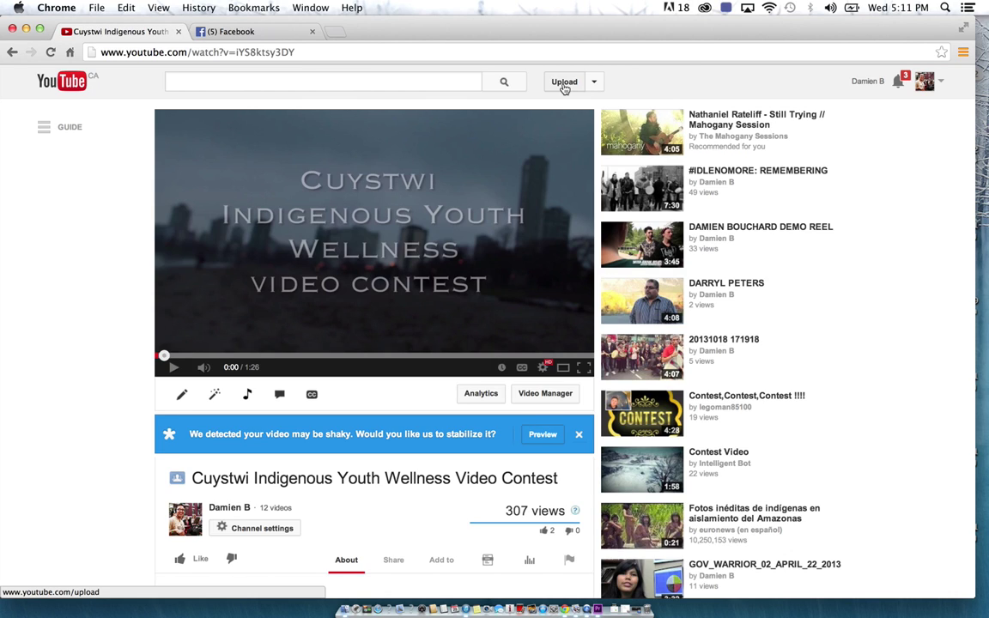
click(564, 87)
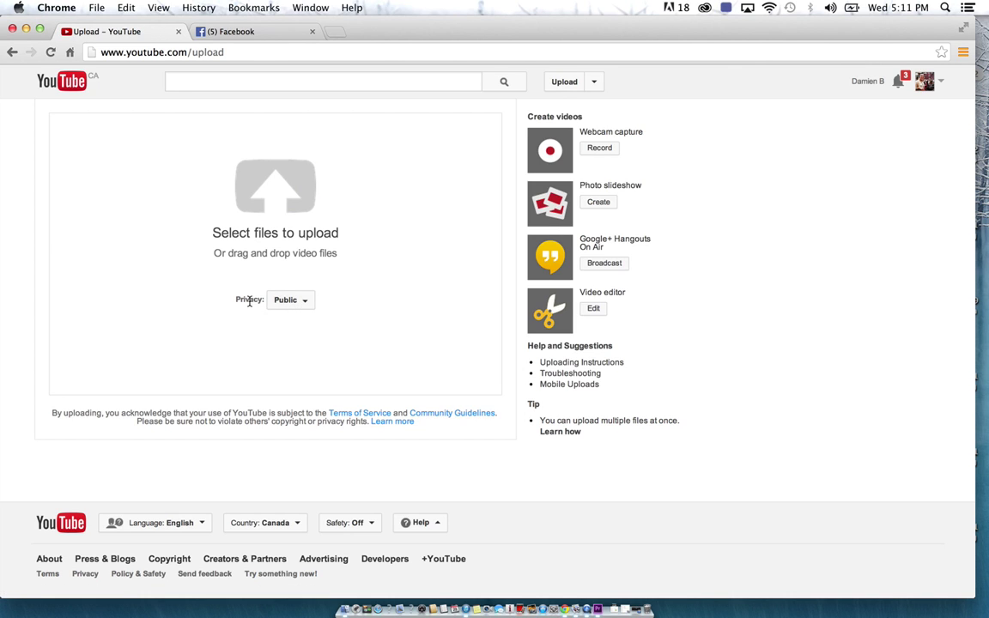
click(302, 305)
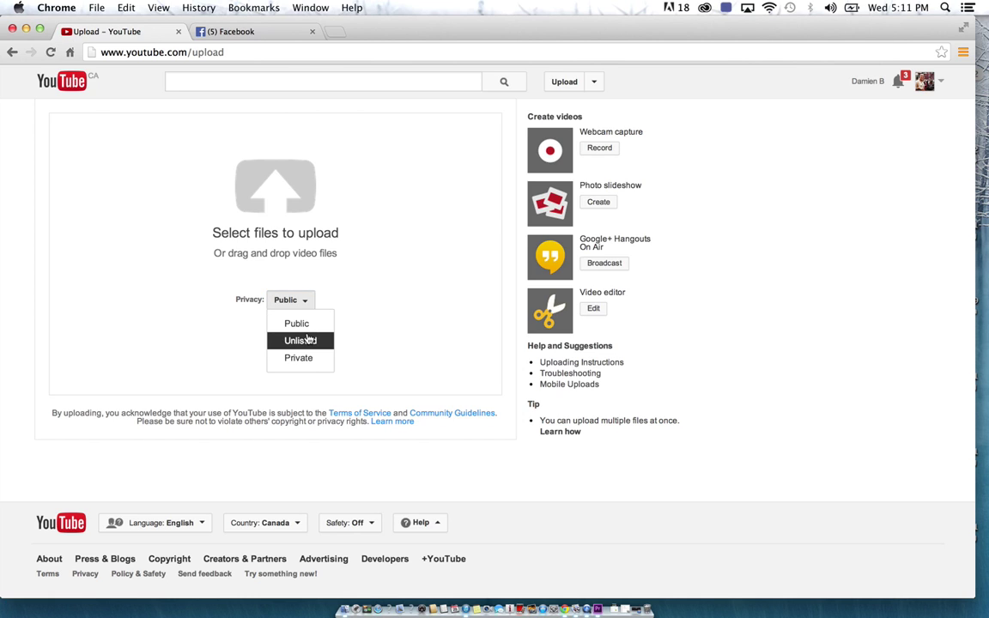
Change the upload privacy from Public to Unlisted
click(307, 330)
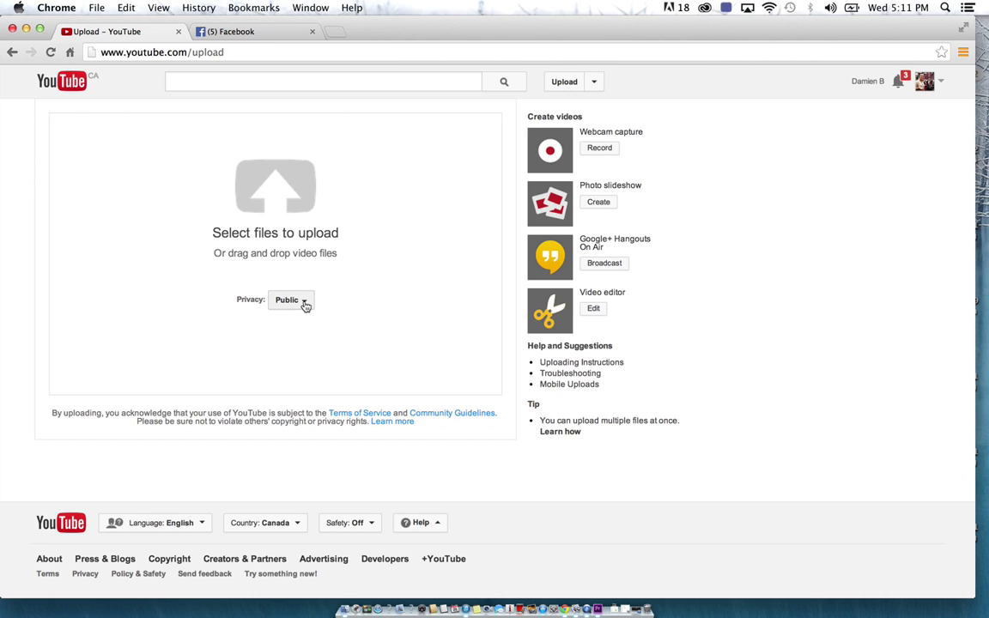
click(302, 315)
click(302, 342)
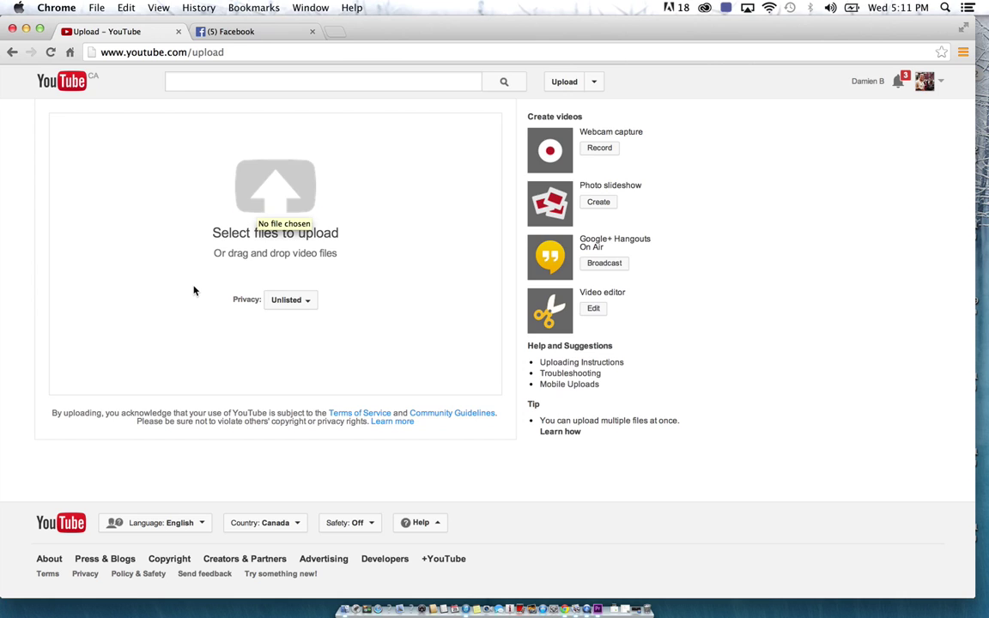
click(302, 300)
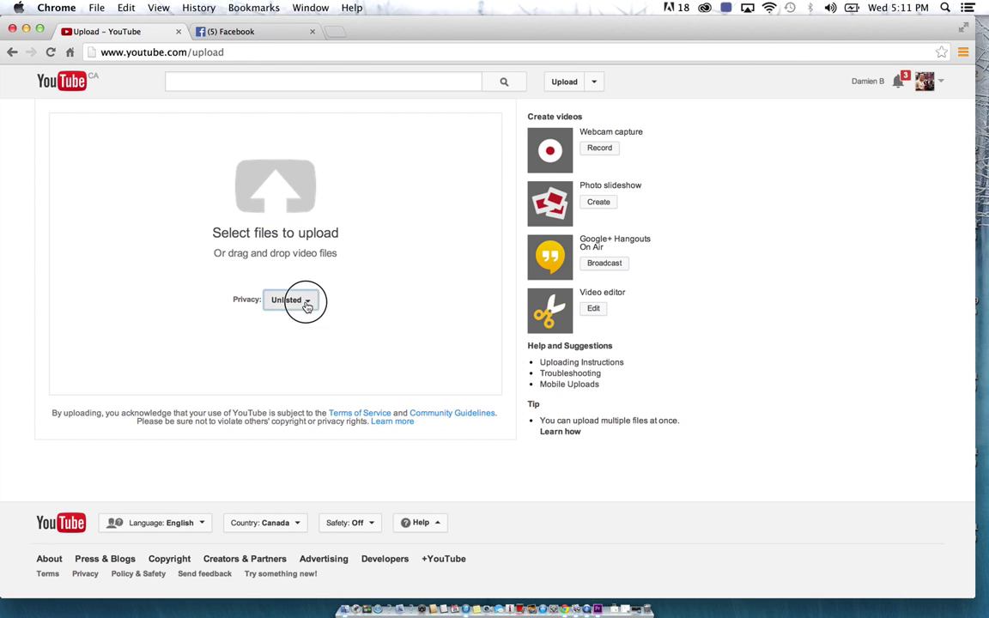
click(292, 323)
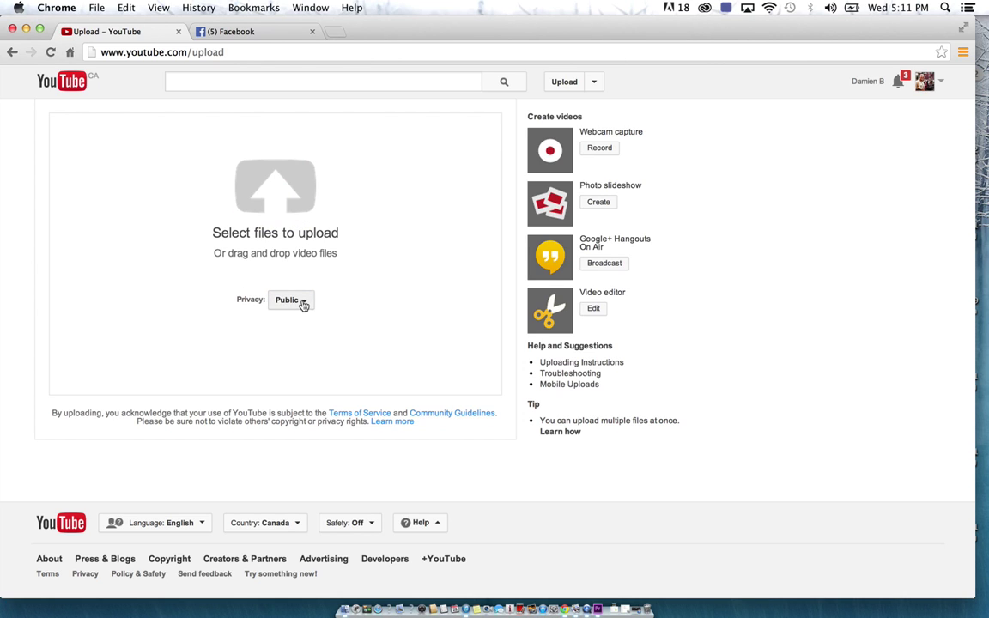
click(304, 303)
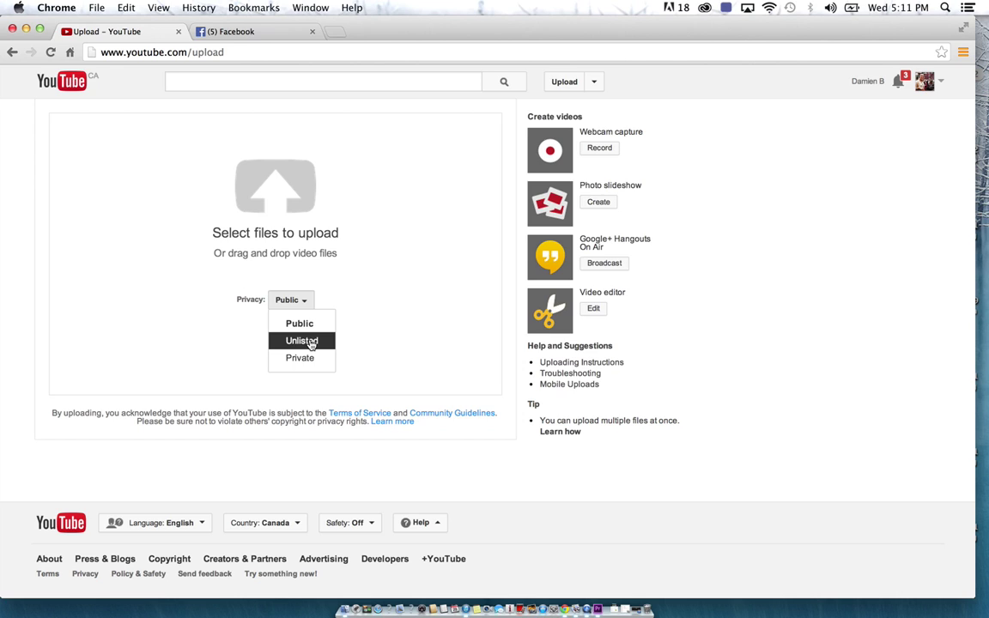
click(296, 341)
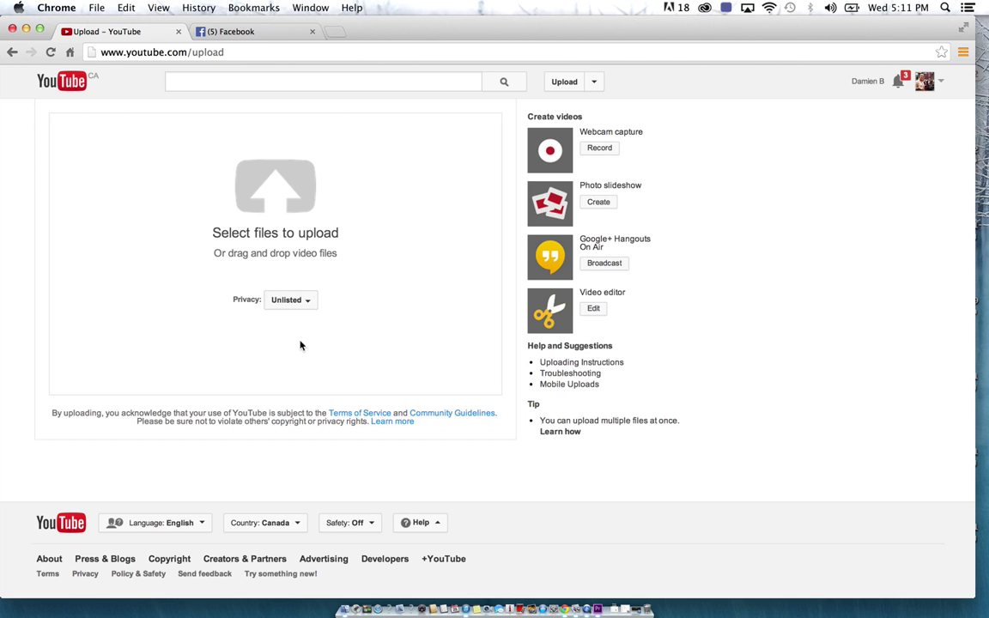
Upload PERSONAL POWER 101.mov from WALK_TALL_2TB > EDITING_TUTORIAL_101
click(271, 203)
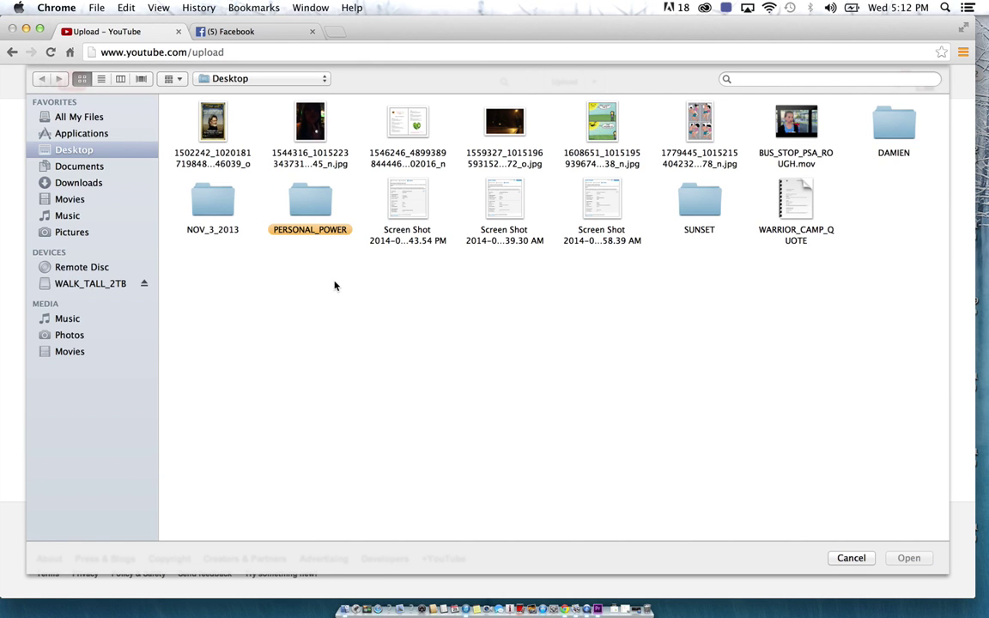
click(79, 286)
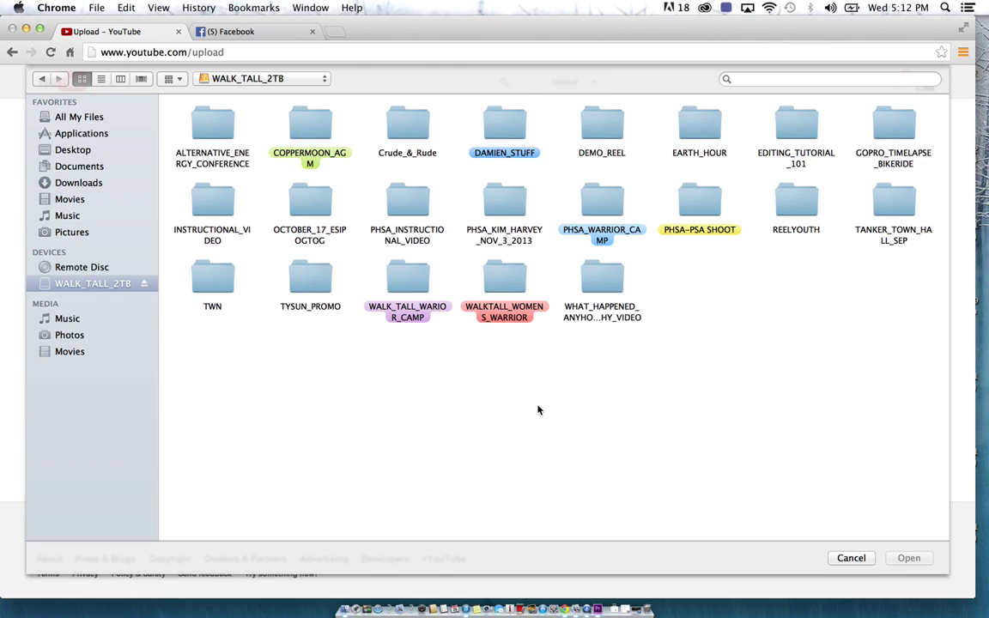
double_click(797, 126)
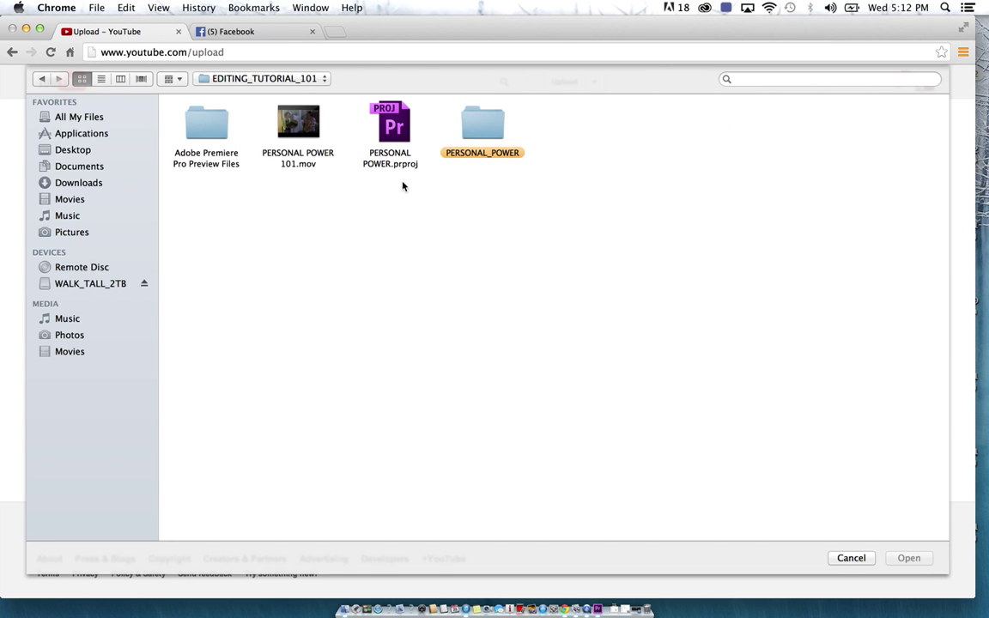
click(310, 135)
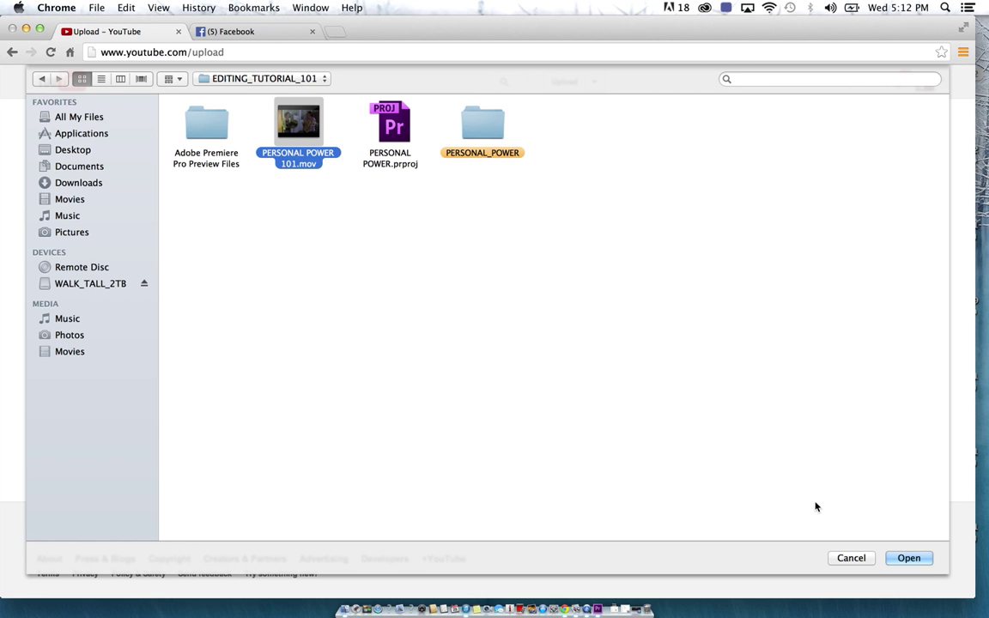
click(909, 558)
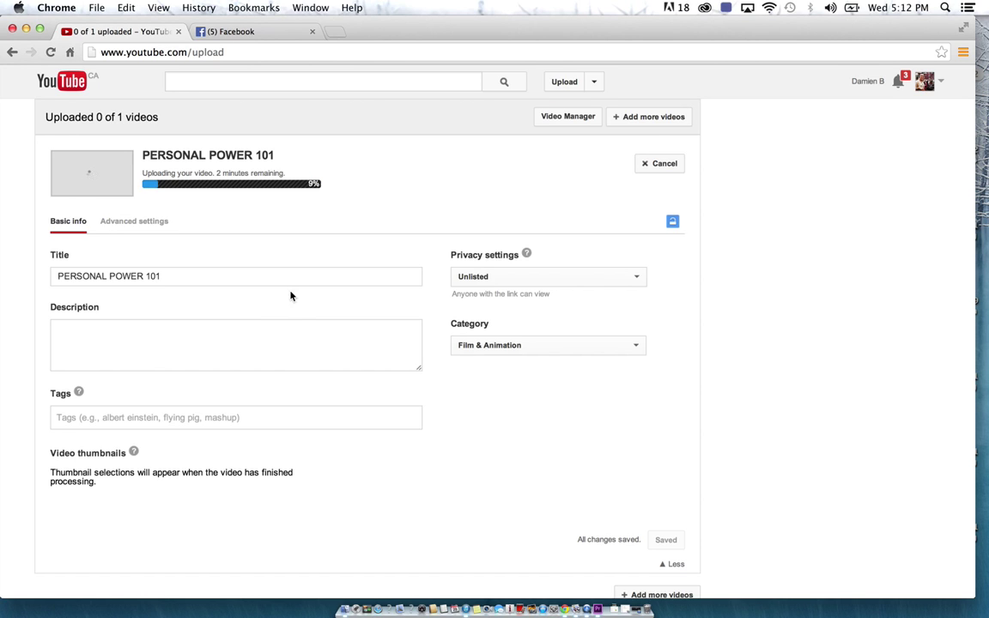
Retitle the video PERSONAL POWER and describe it: 'The women of the health center wanted to do a video to empower each other.'
click(197, 278)
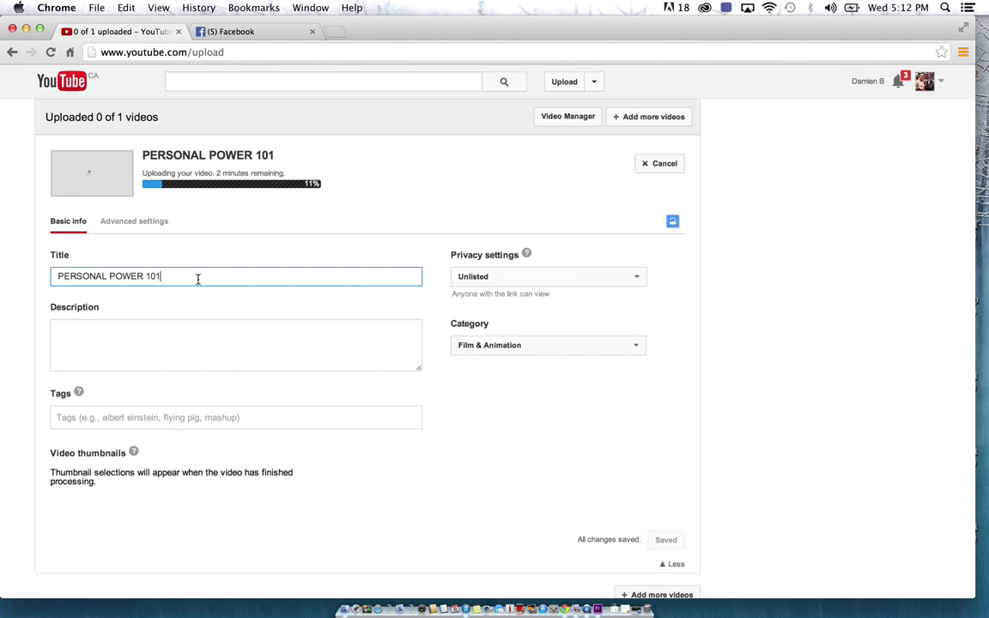
key(BackSpace)
key(BackSpace)
key(BackSpace)
key(BackSpace)
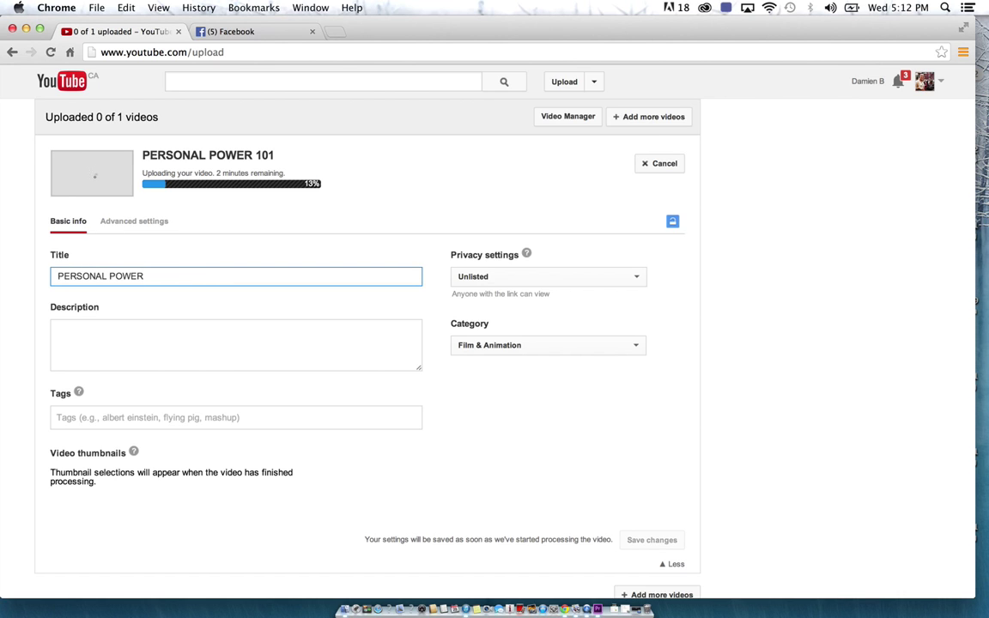
click(175, 362)
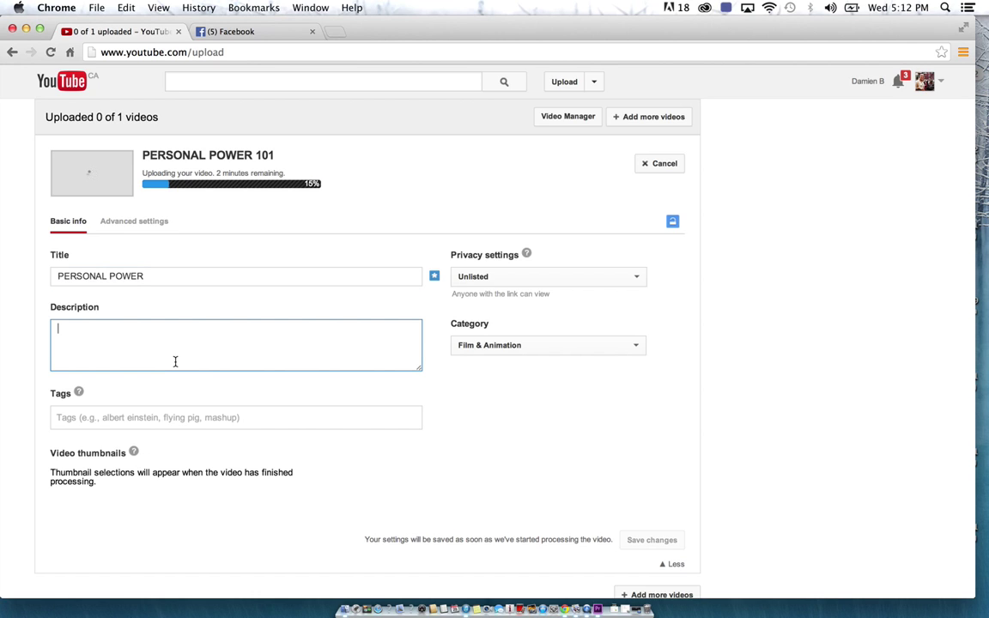
text(The women of the health )
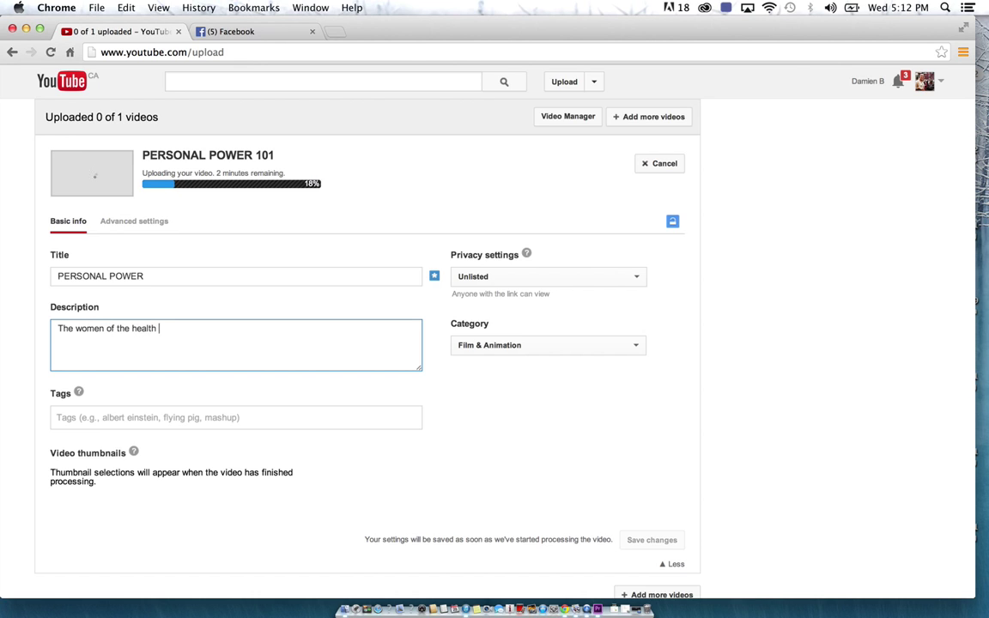
text(center wanted to do)
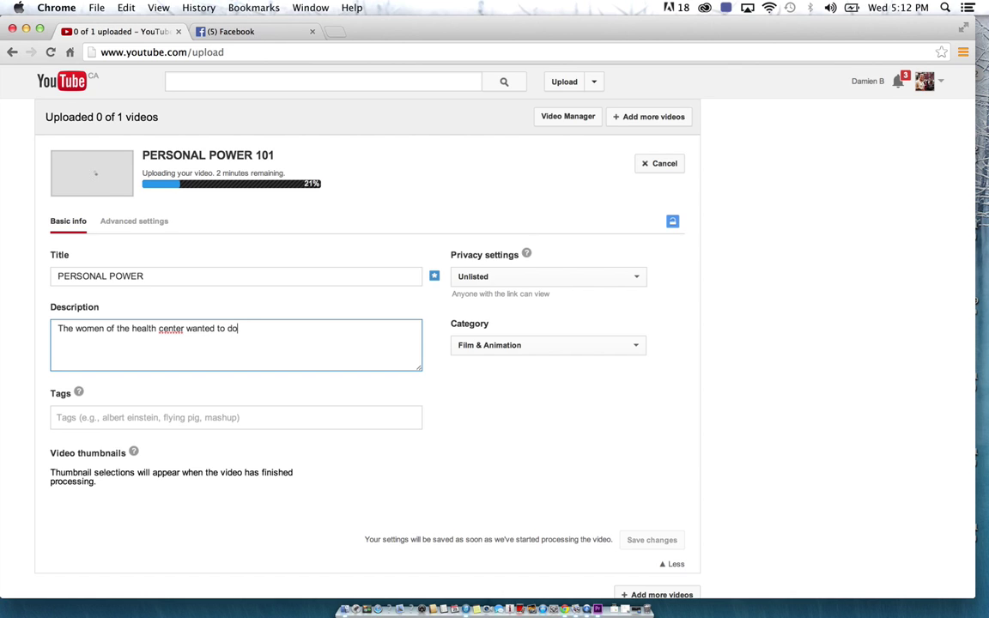
text( a video to empower)
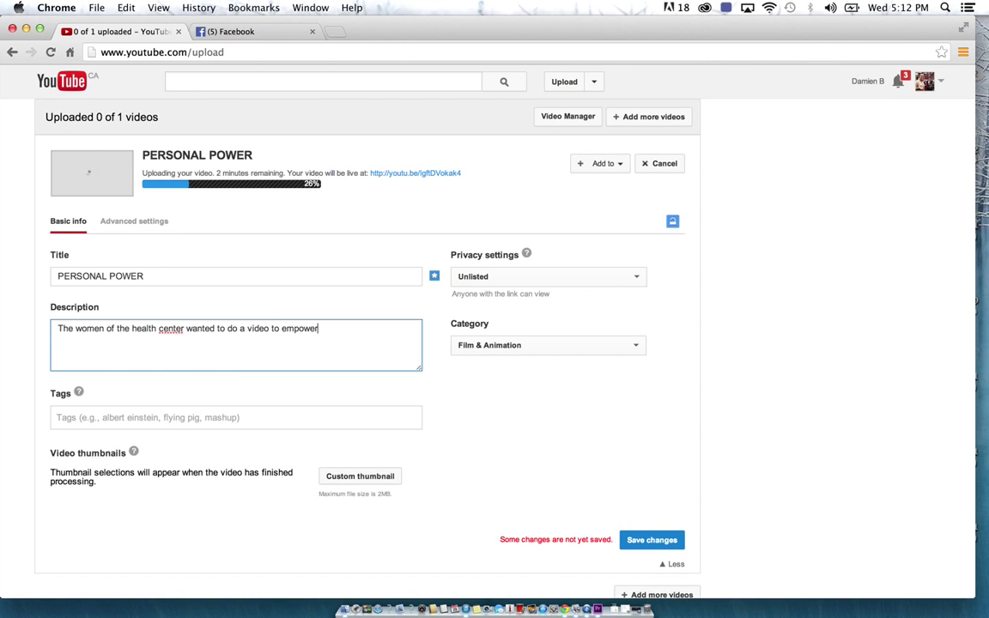
text( each other.)
scroll(361, 399, down, 3)
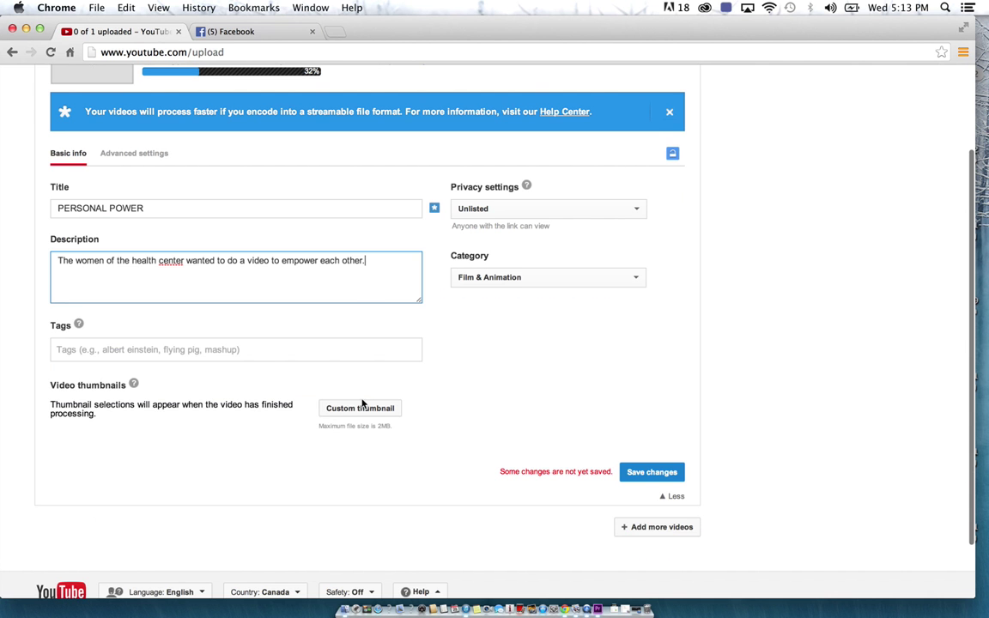
scroll(380, 375, up, 3)
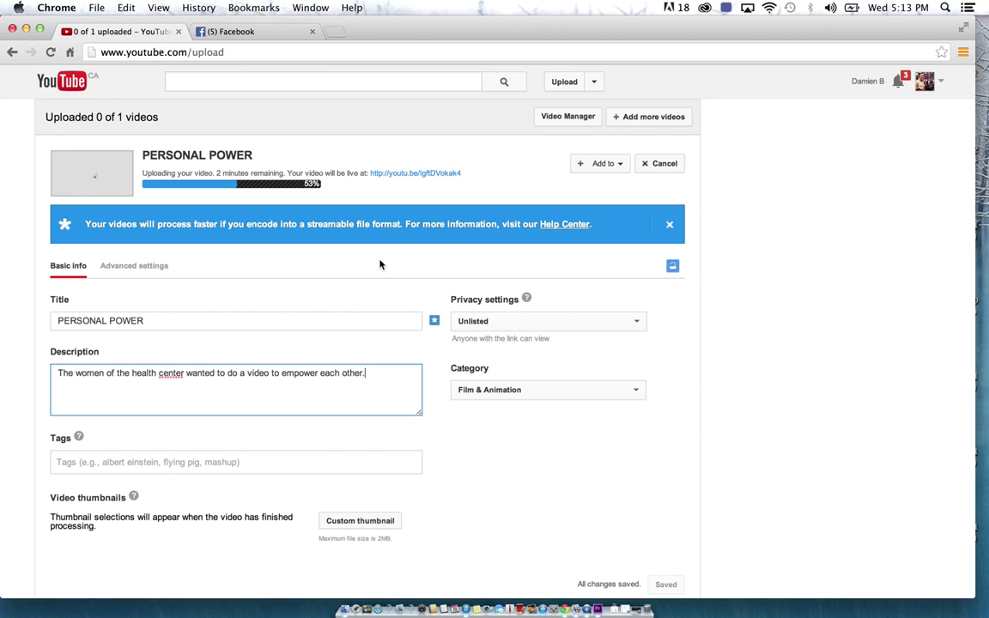
Close the Facebook tab, try the youtu.be link, and close its 503 error page
click(312, 31)
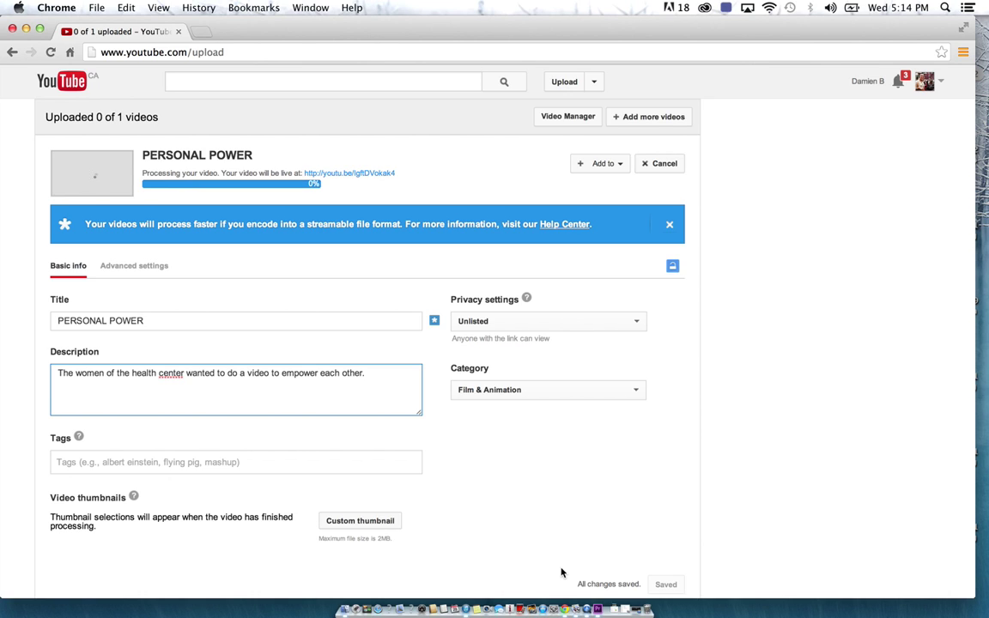
click(359, 174)
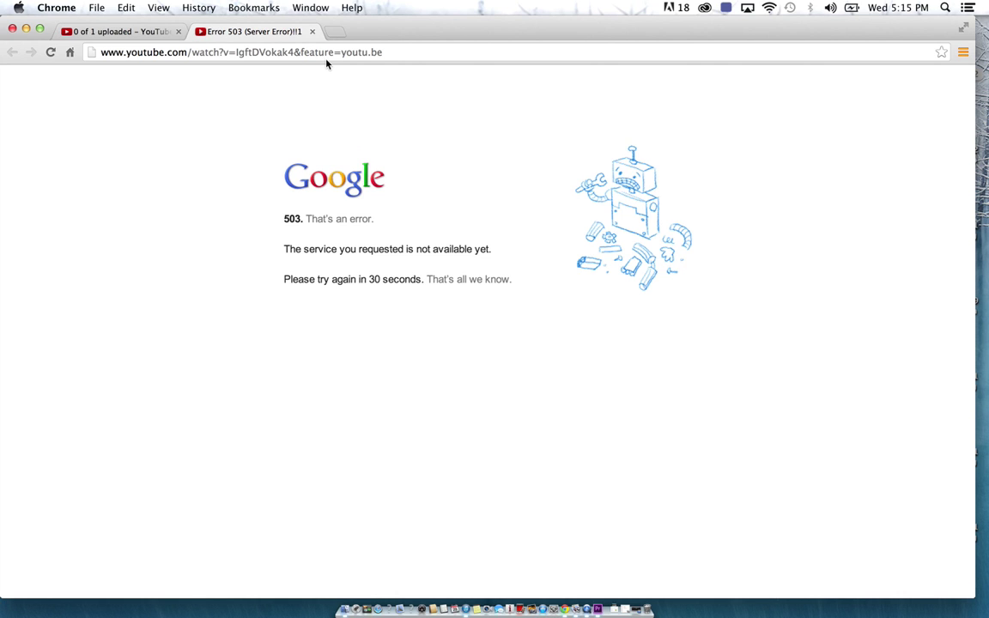
click(312, 31)
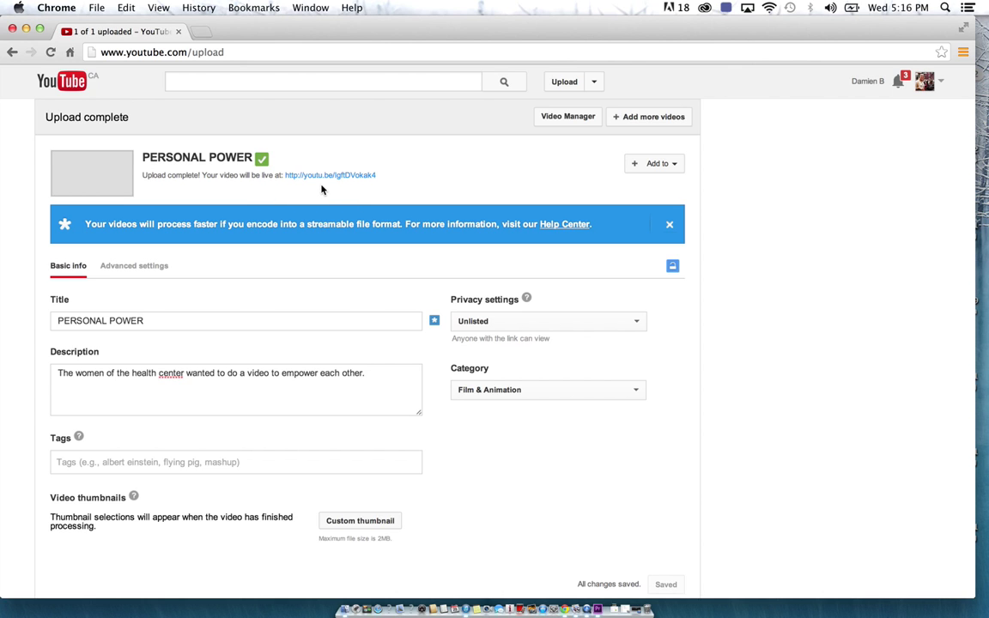
Play the PERSONAL POWER video on its YouTube watch page with volume raised, pausing at 0:38
click(328, 178)
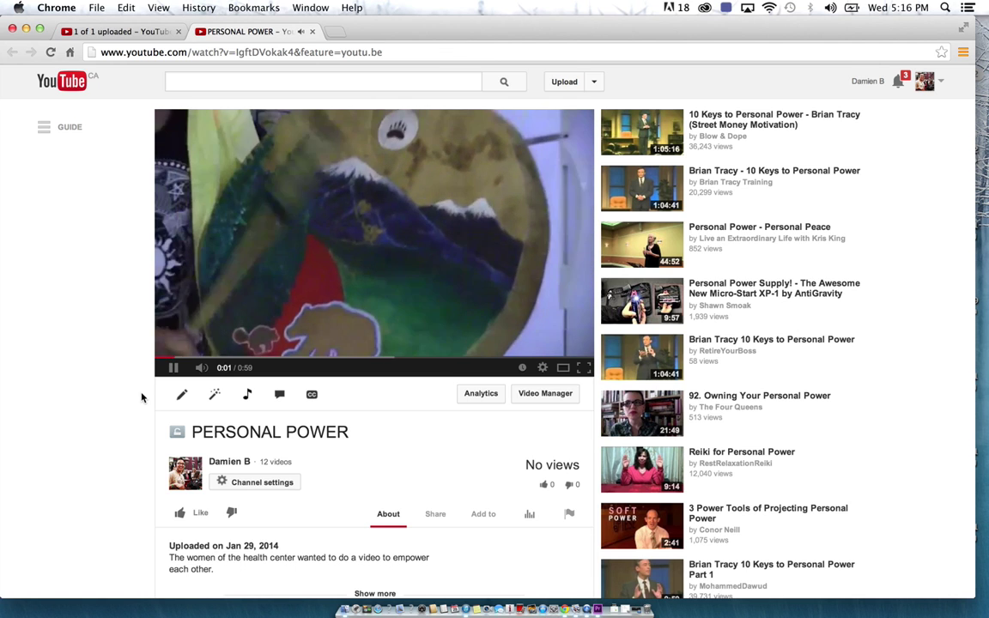
key(XF86AudioRaiseVolume)
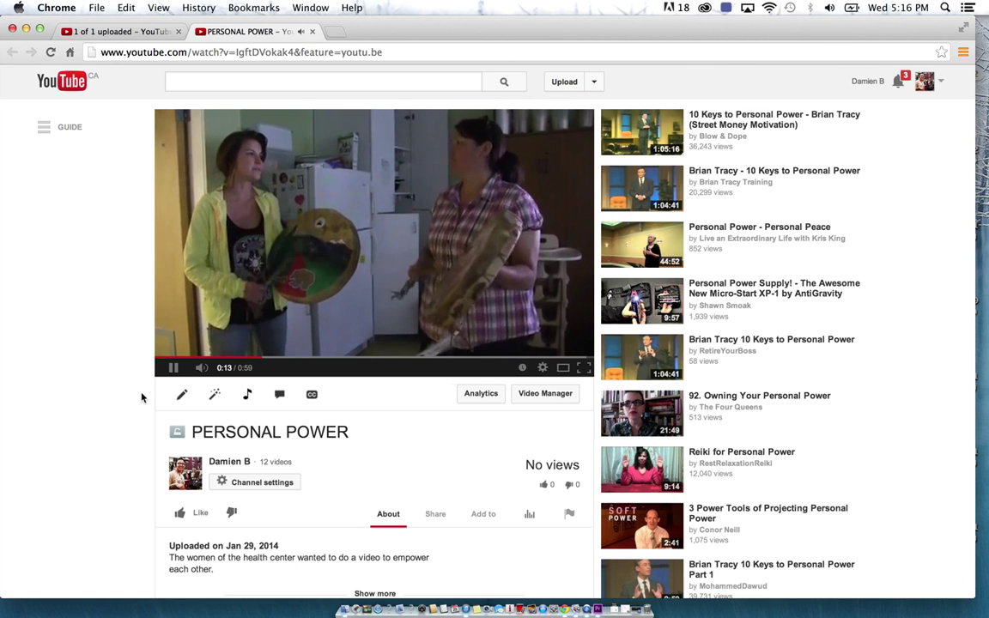
mouse_move(116, 413)
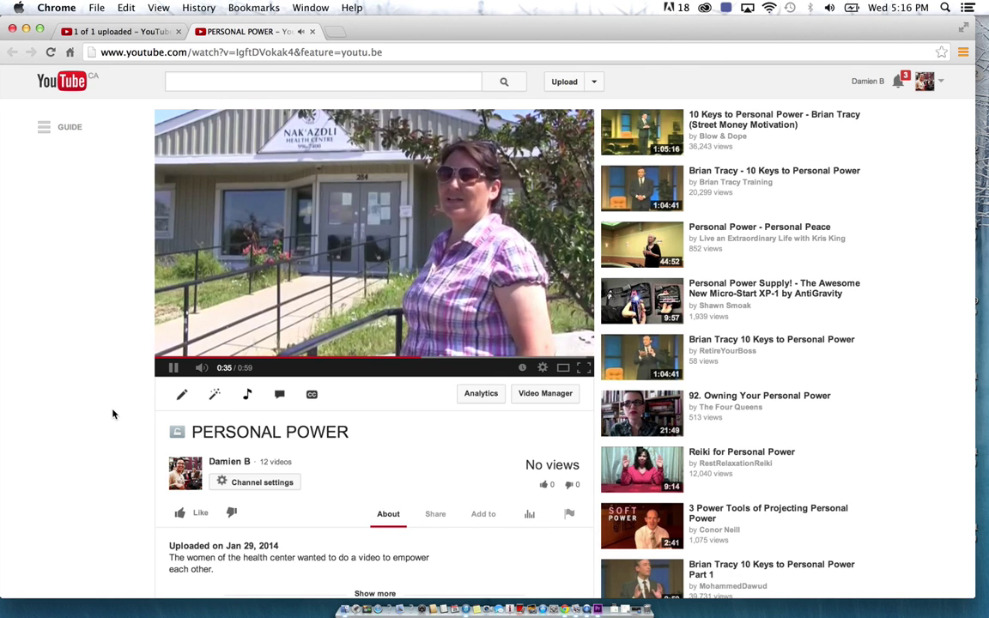
click(172, 368)
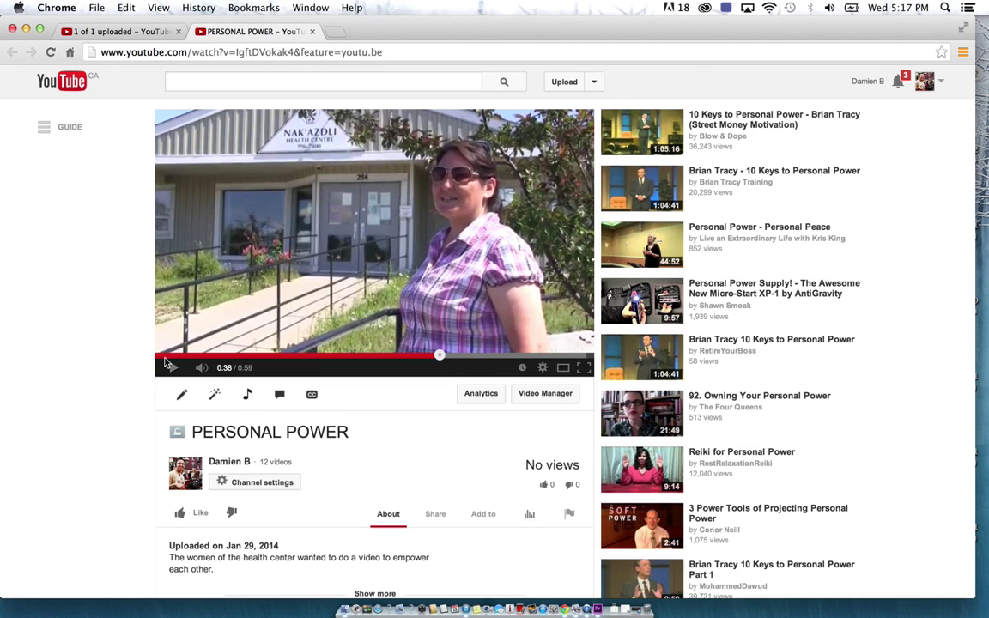
In Premiere Pro, scrub the PERSONAL POWER 101 timeline to 00:00:19:04, then bring QuickTime Player forward
click(597, 609)
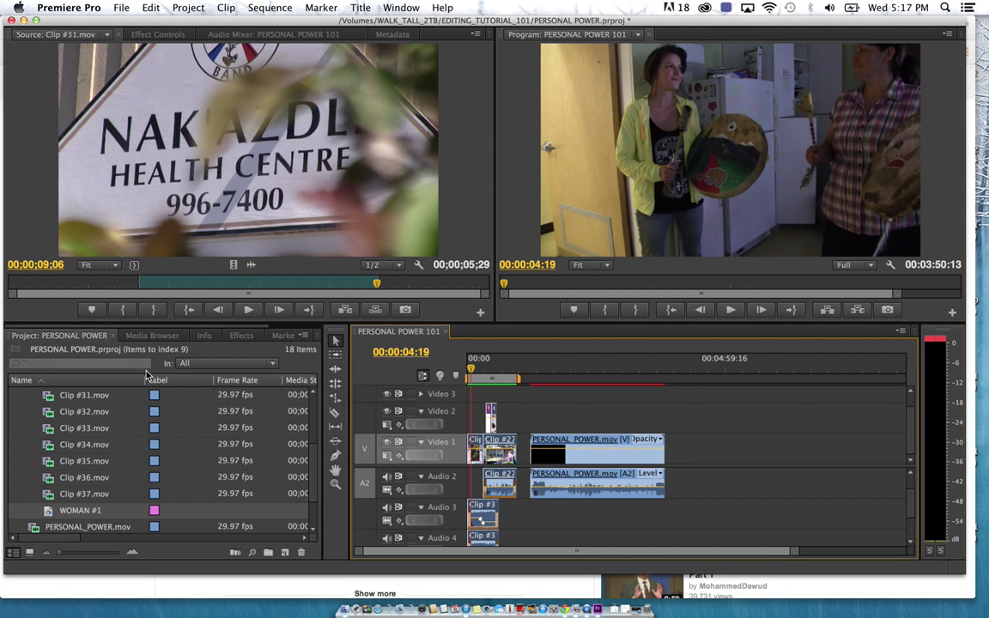
scroll(55, 391, down, 3)
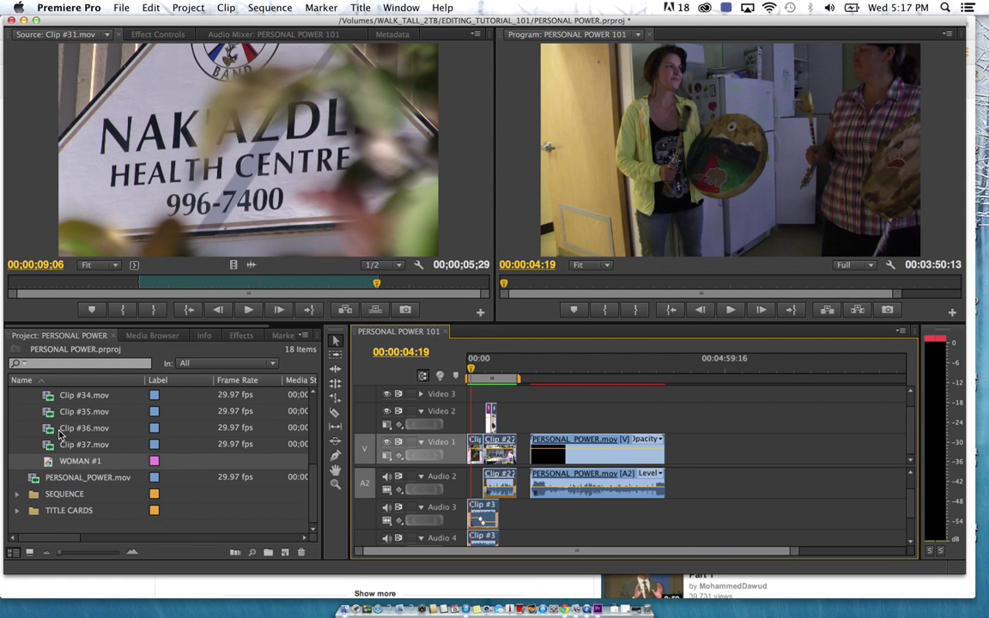
drag(471, 371, 498, 371)
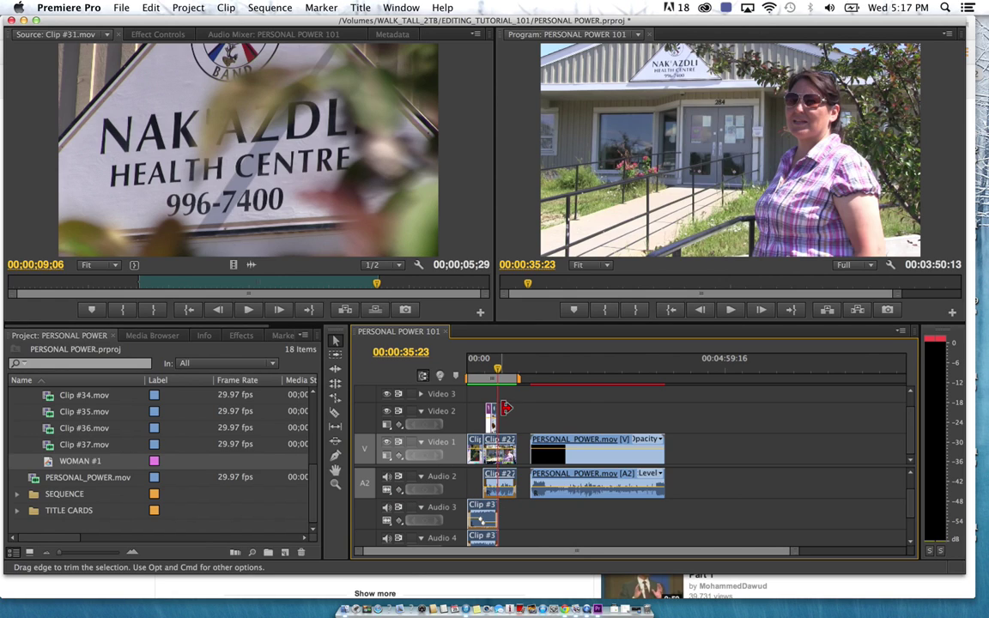
drag(487, 364, 486, 375)
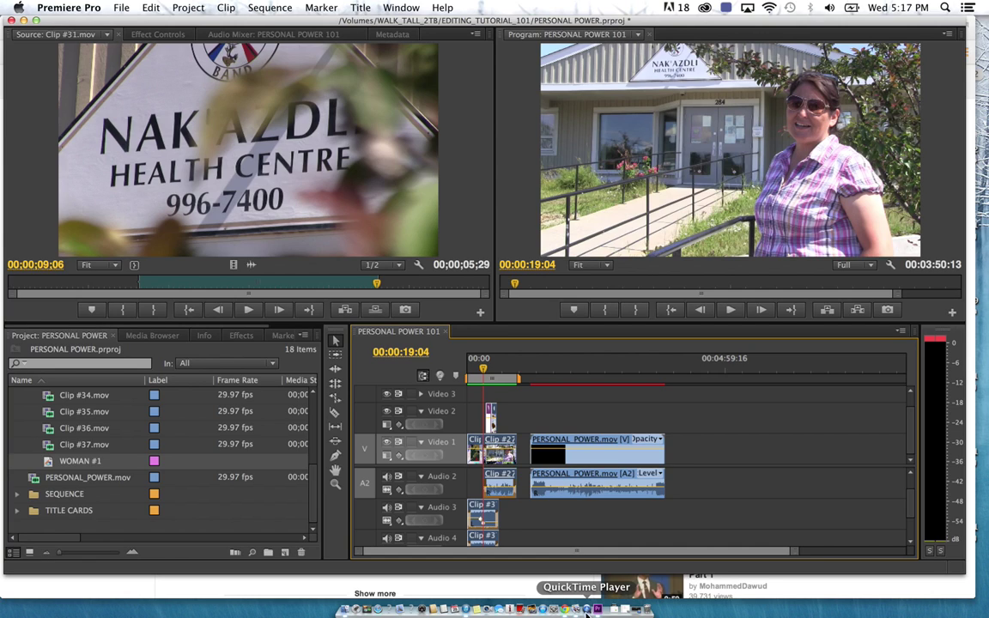
click(637, 610)
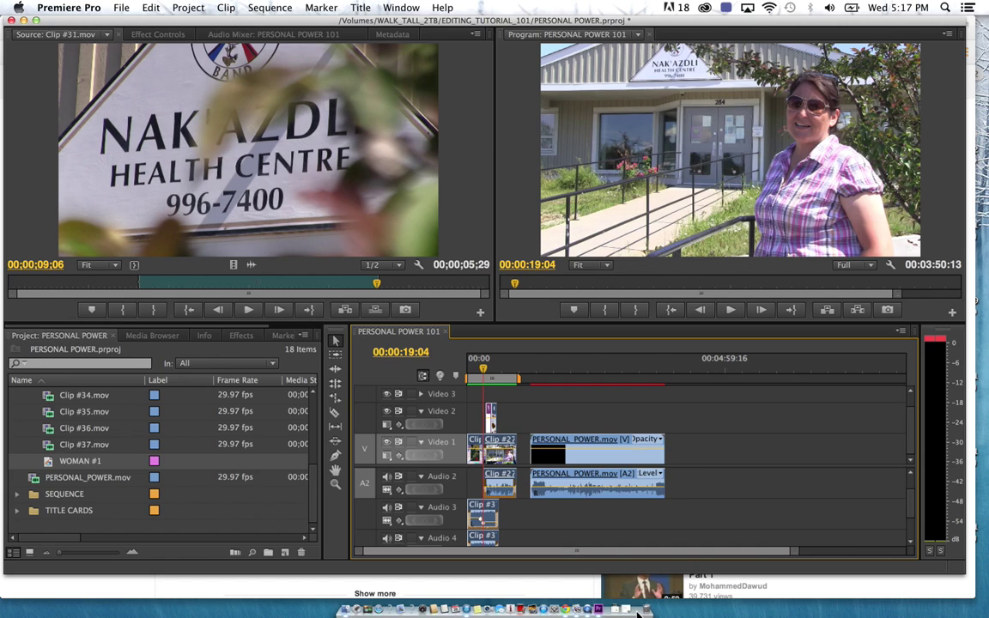